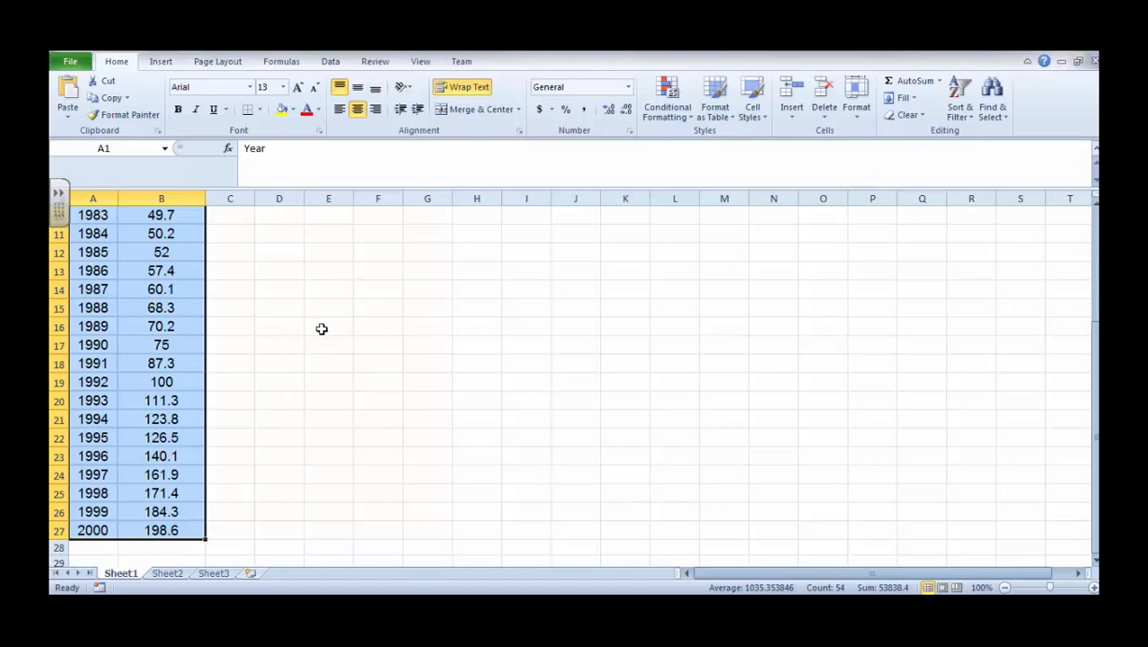
Step: Insert a markers-only scatter chart from the selected Year and Relative Cost ($) data
{"action": "left_click", "coordinate": [160, 63]}
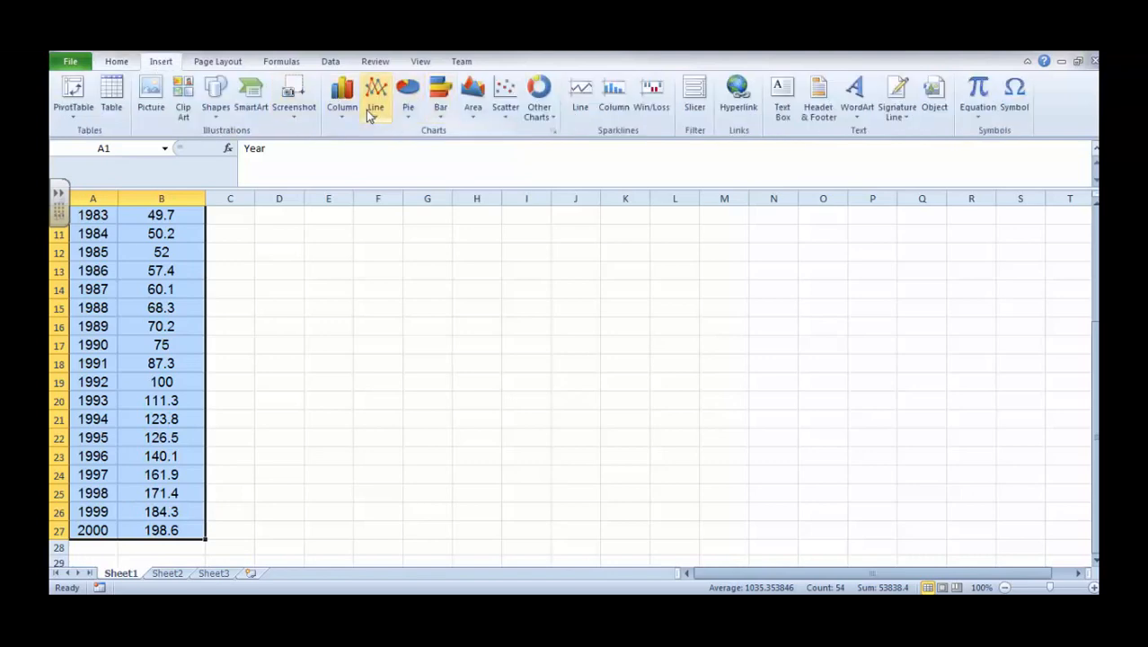
{"action": "left_click", "coordinate": [506, 103]}
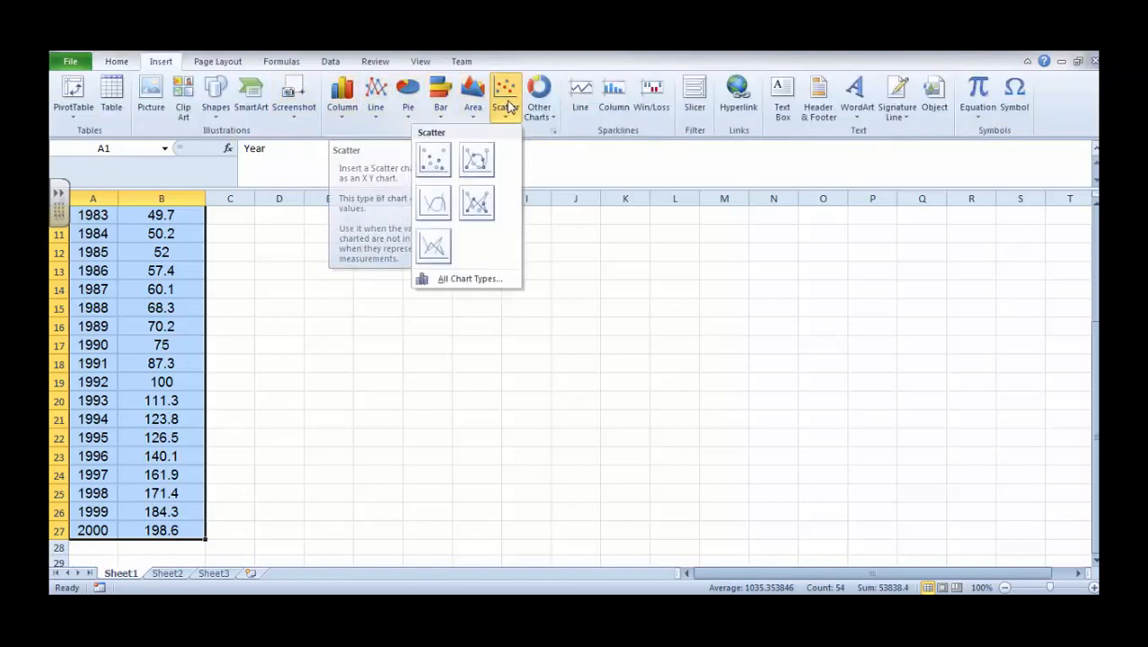
{"action": "left_click", "coordinate": [433, 160]}
Step: Move the scatter chart up the sheet so it sits beside the first rows of the data table
{"action": "left_click_drag", "start_coordinate": [721, 329], "coordinate": [707, 280]}
{"action": "left_click", "coordinate": [818, 414]}
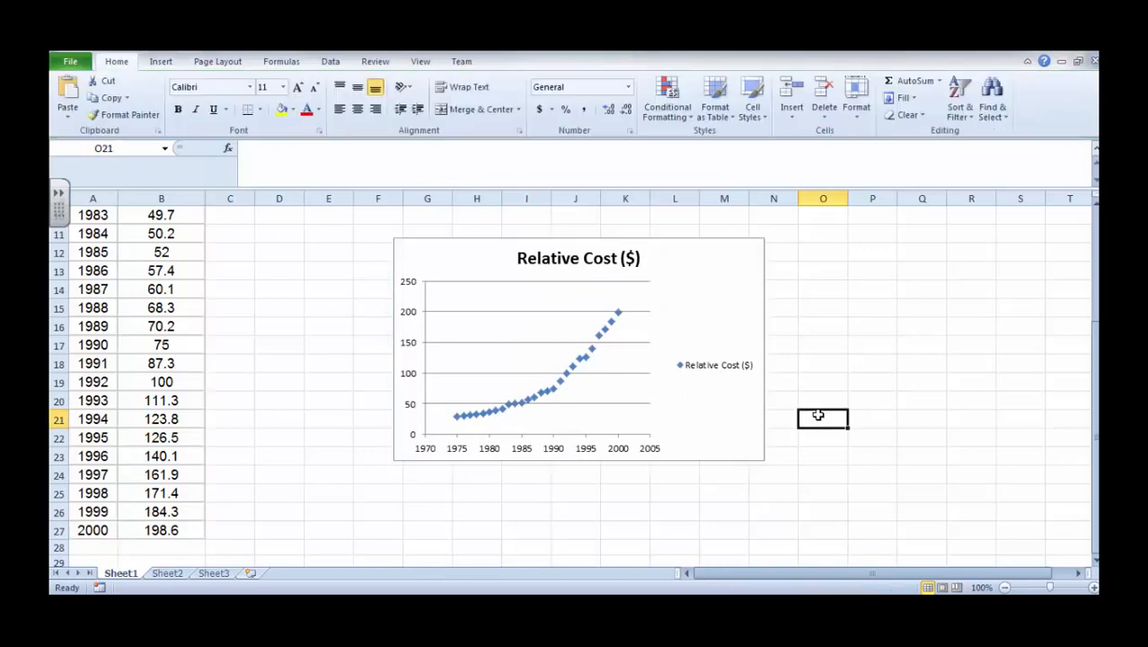
{"action": "scroll", "coordinate": [817, 415], "scroll_direction": "up", "scroll_amount": 3}
{"action": "left_click_drag", "start_coordinate": [742, 464], "coordinate": [746, 272]}
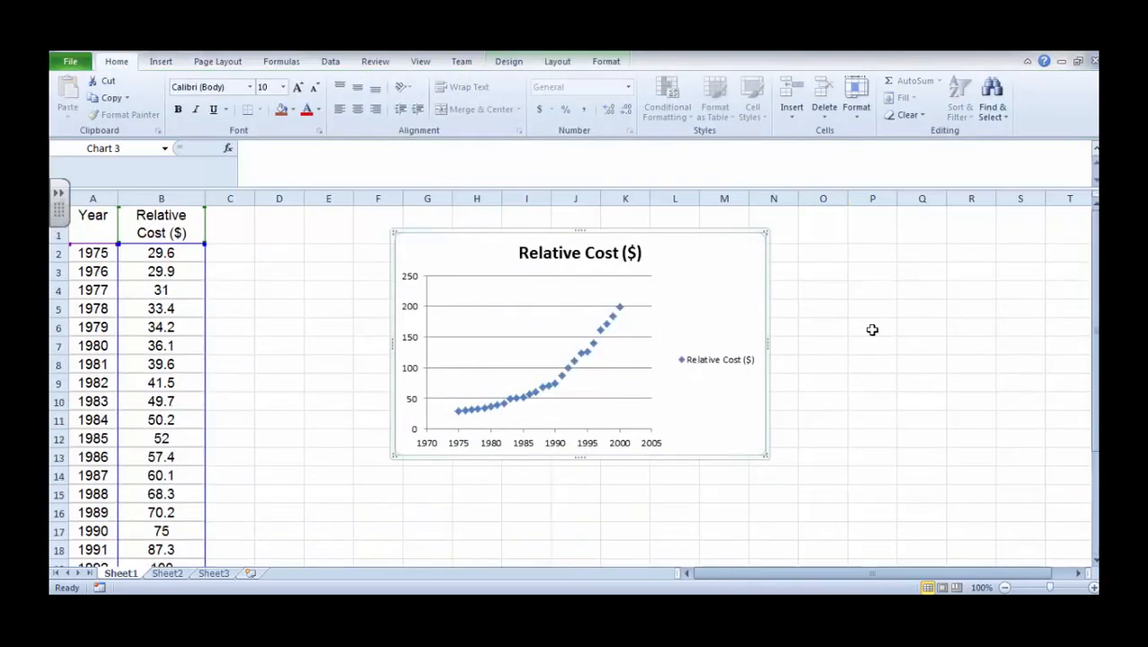
{"action": "left_click", "coordinate": [871, 329]}
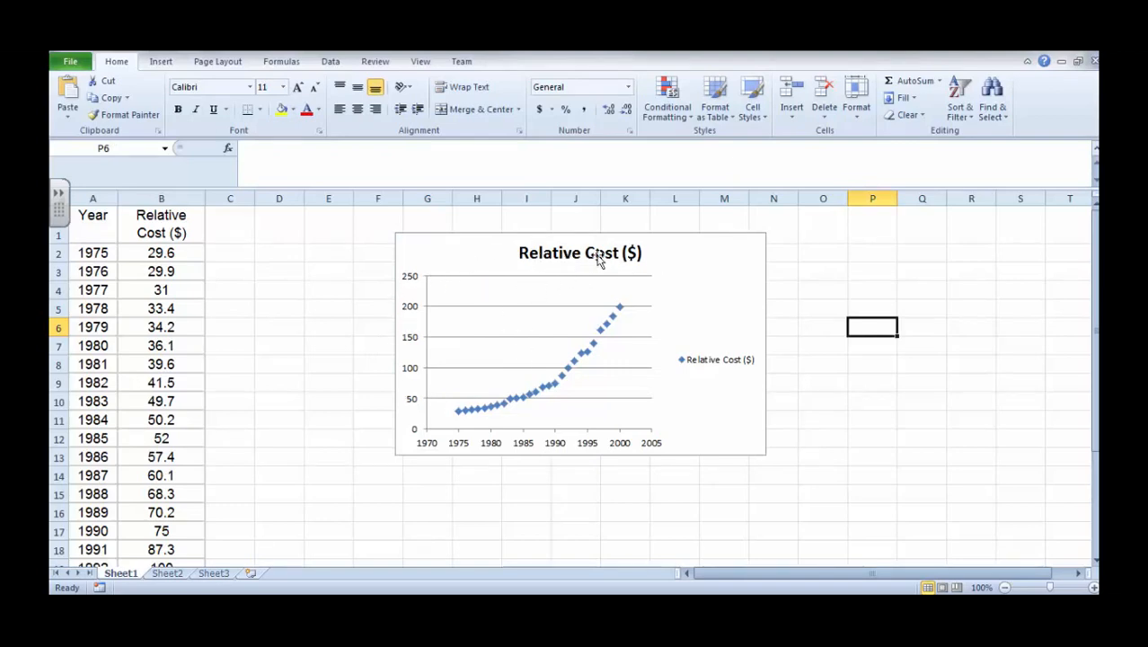
Step: Delete the legend from the scatter chart
{"action": "left_click", "coordinate": [682, 264]}
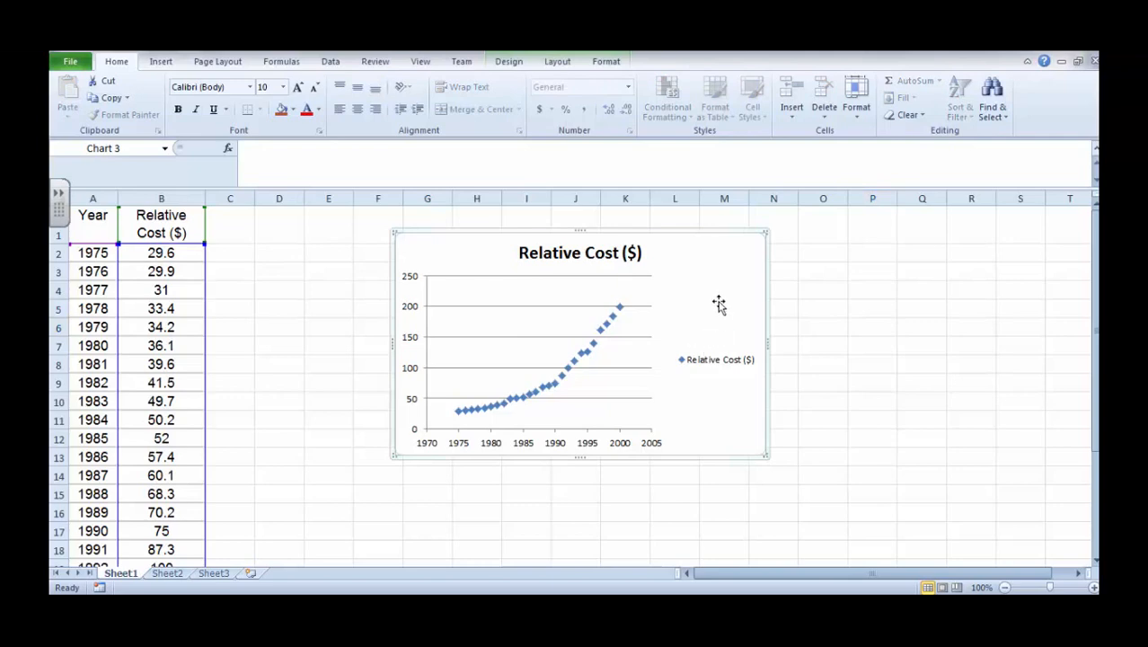
{"action": "left_click", "coordinate": [705, 365]}
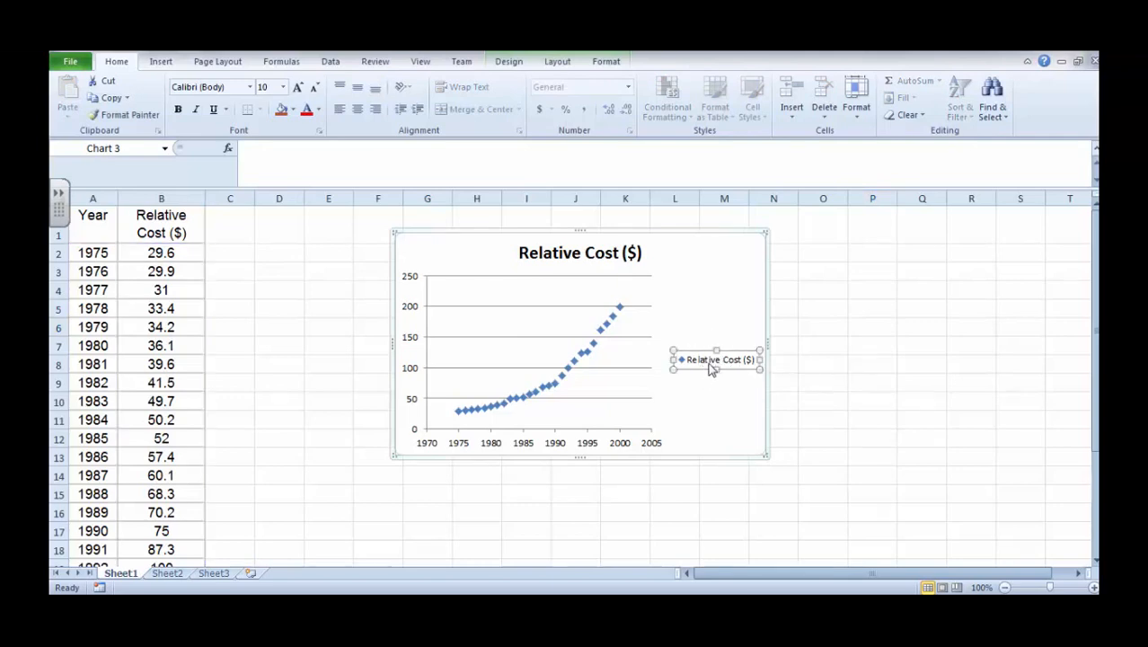
{"action": "key", "text": "Delete"}
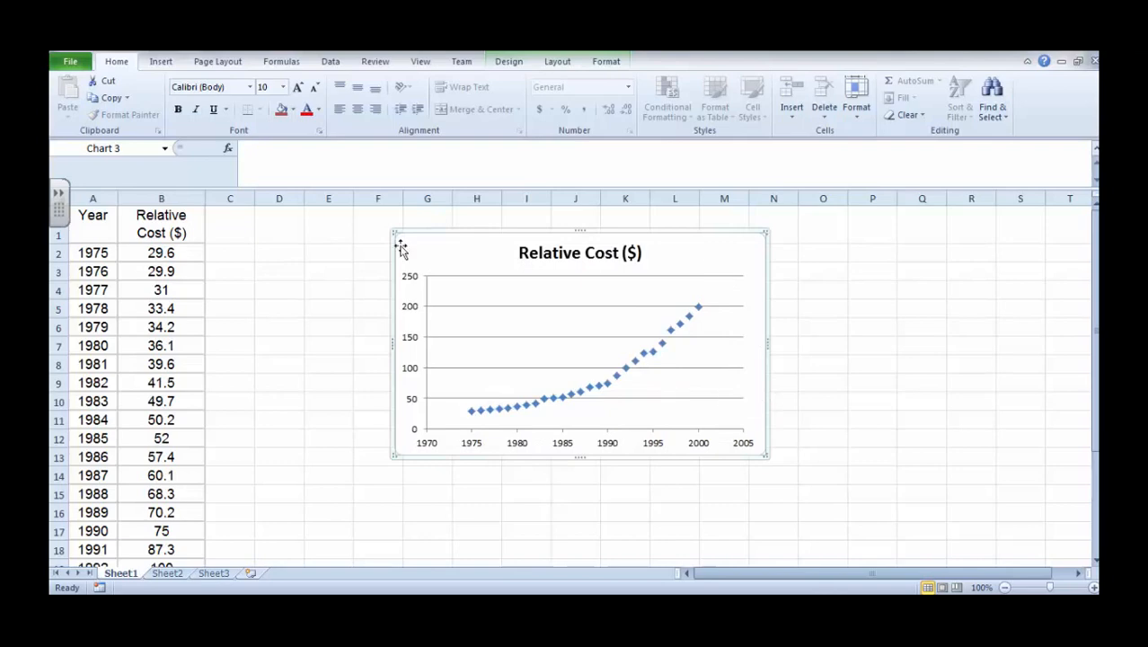
Step: Add a title below the chart's primary horizontal axis reading "Year"
{"action": "left_click", "coordinate": [558, 52]}
{"action": "left_click", "coordinate": [494, 281]}
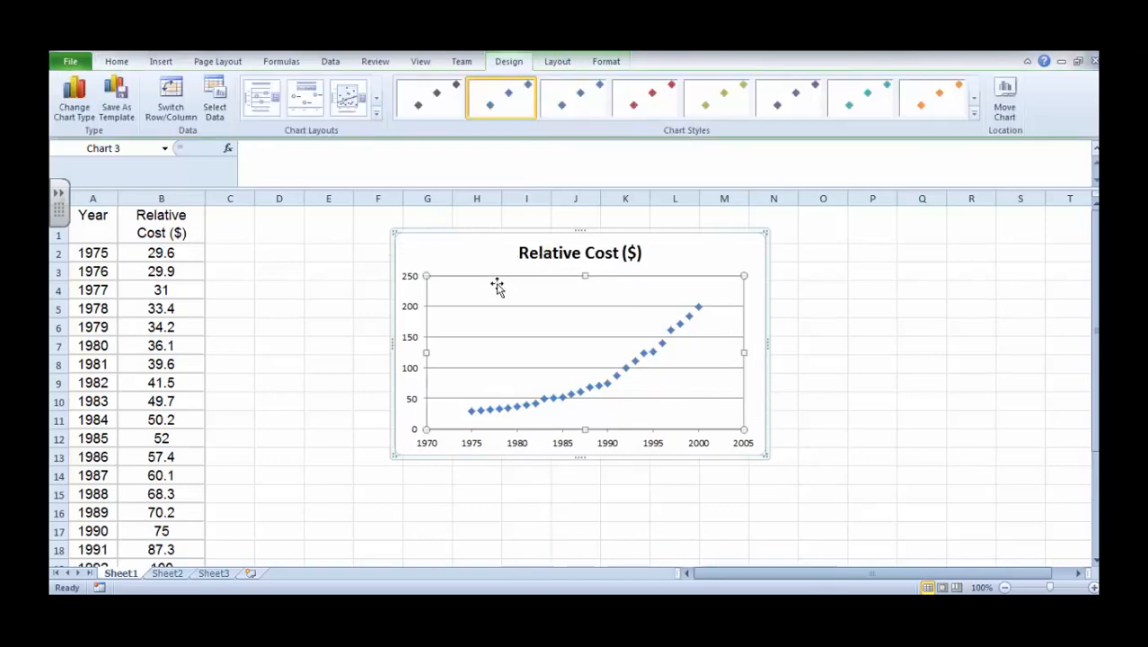
{"action": "left_click", "coordinate": [507, 261]}
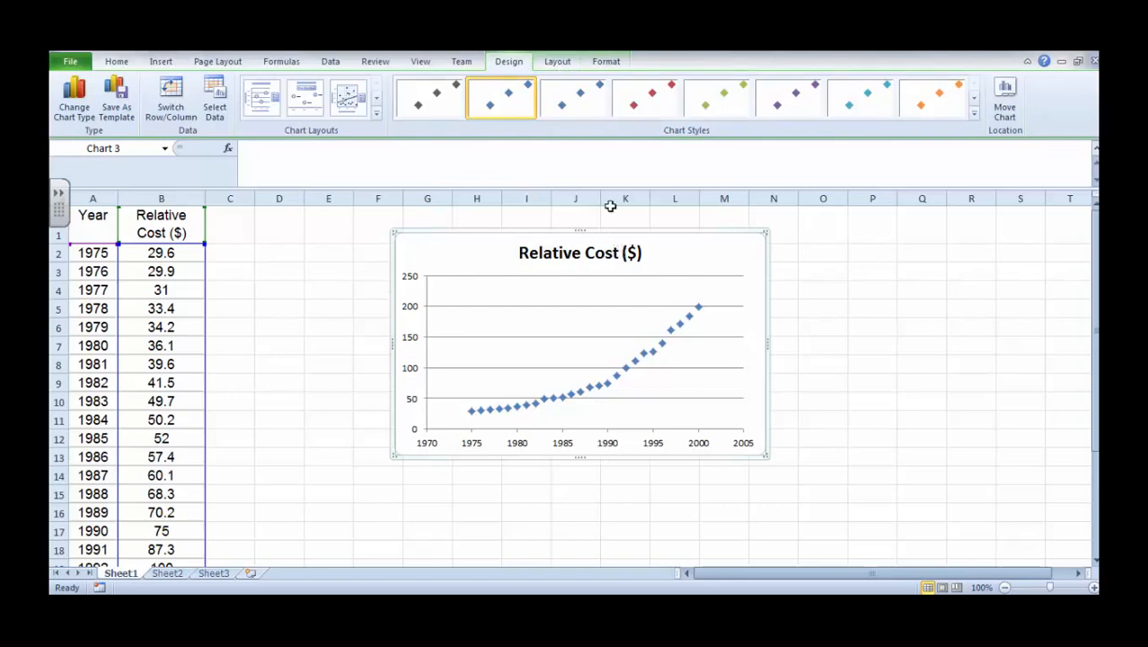
{"action": "left_click", "coordinate": [556, 63]}
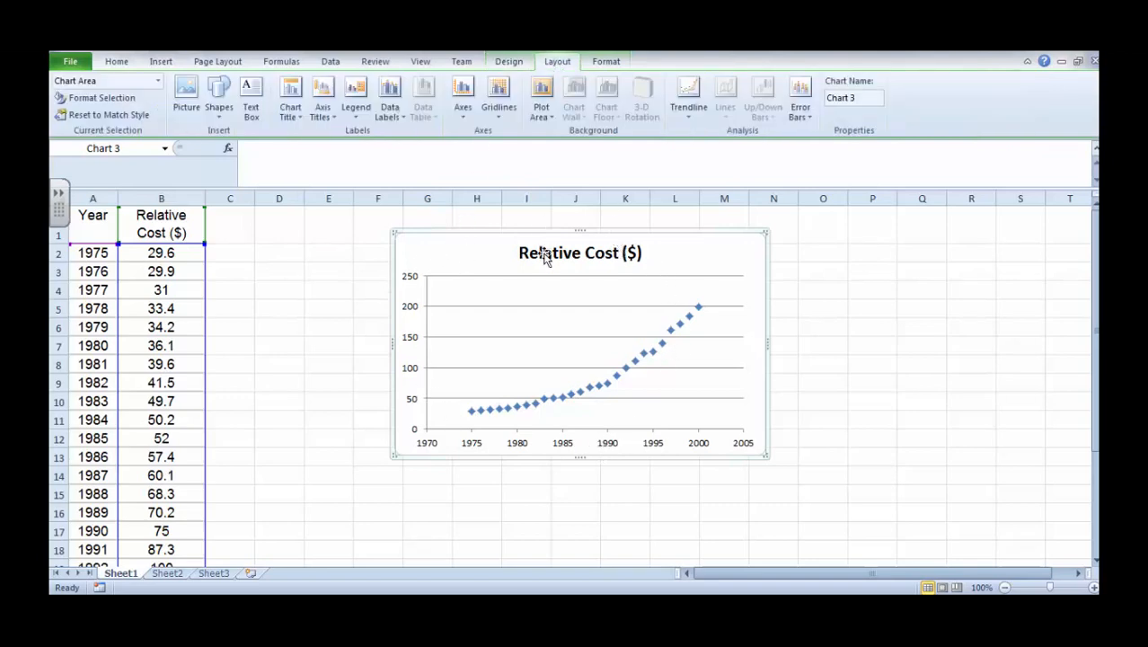
{"action": "left_click", "coordinate": [325, 110]}
{"action": "mouse_move", "coordinate": [226, 141]}
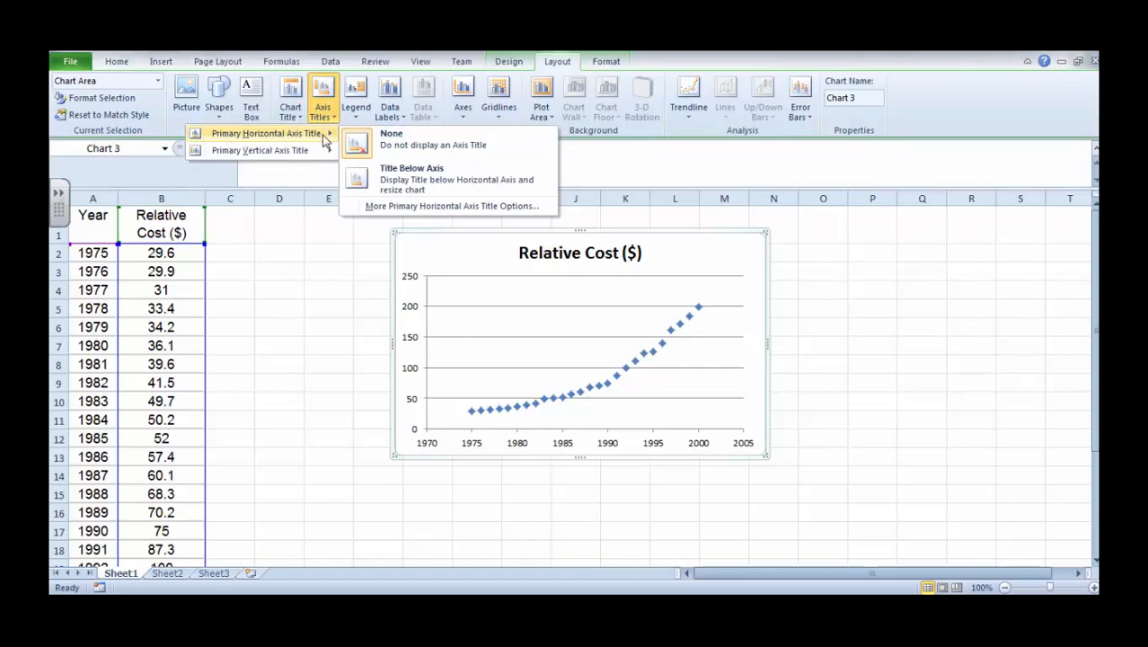
{"action": "left_click", "coordinate": [403, 179]}
{"action": "type", "text": "Years"}
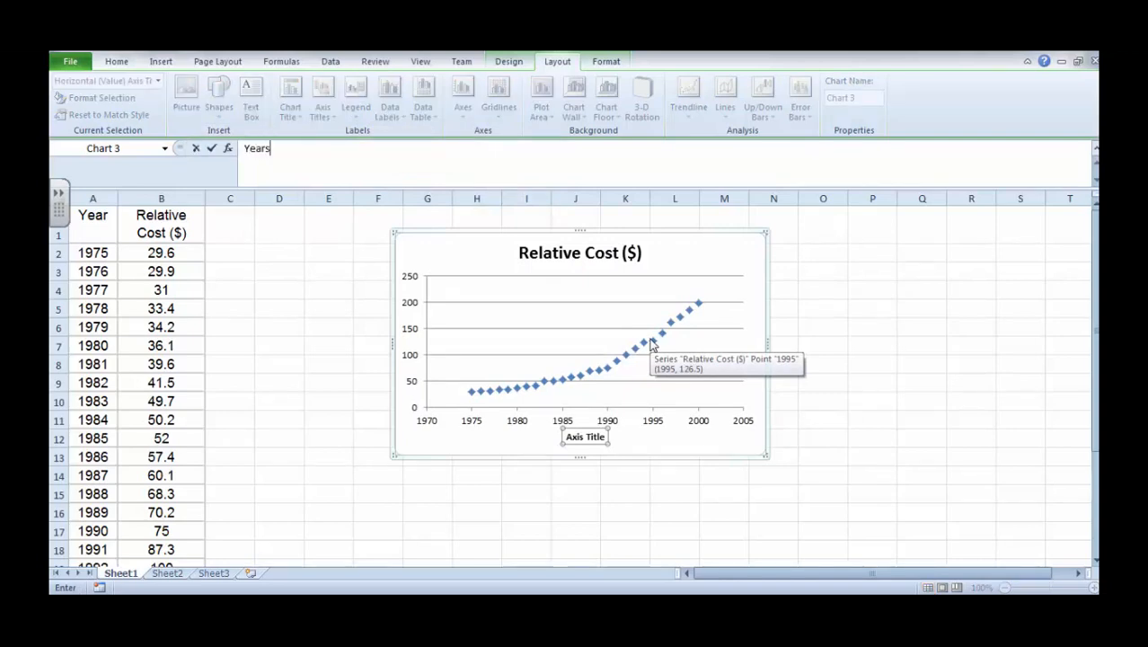
{"action": "key", "text": "Return"}
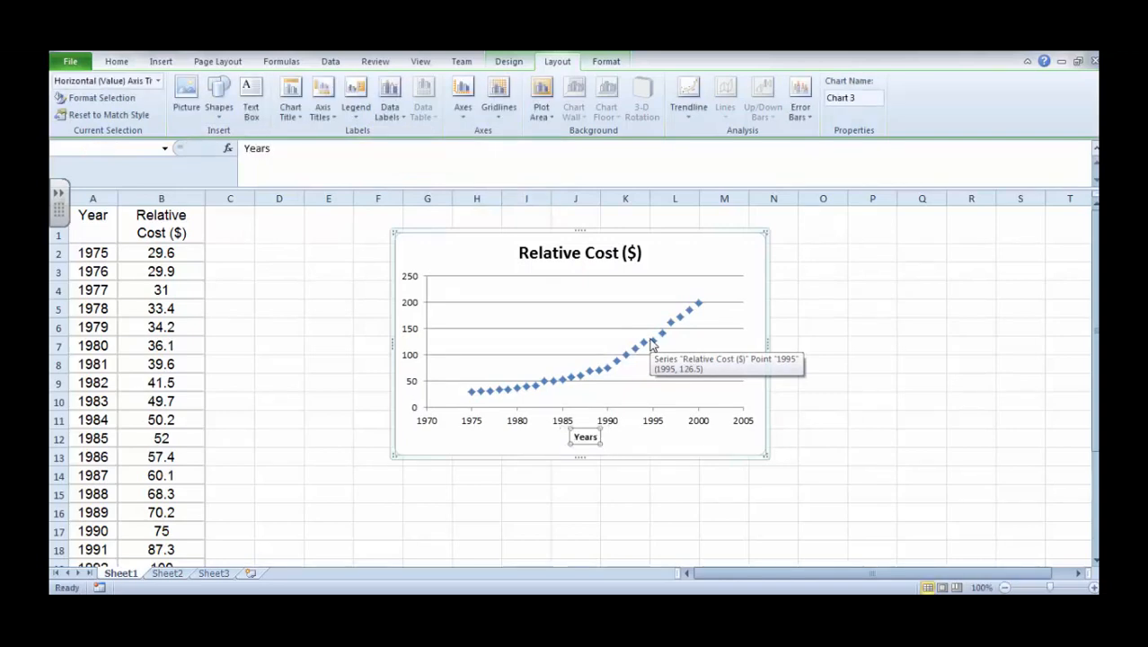
{"action": "left_click", "coordinate": [502, 172]}
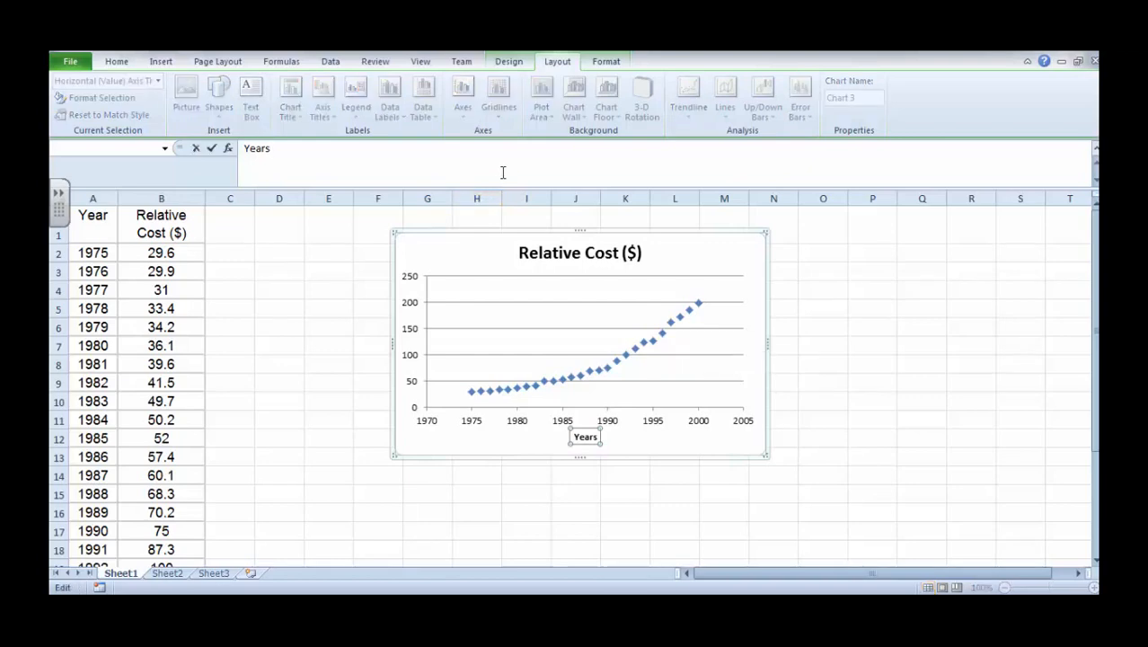
{"action": "key", "text": "Return"}
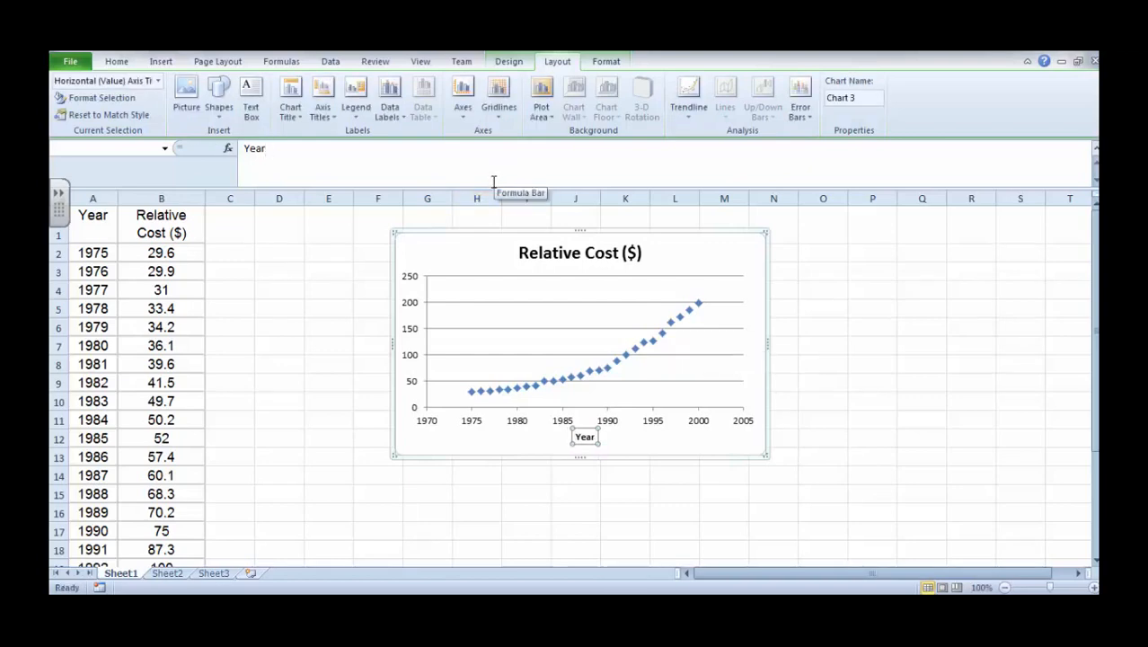
Step: Add a rotated title to the chart's primary vertical axis reading "Relative Tuition Cost"
{"action": "left_click", "coordinate": [320, 113]}
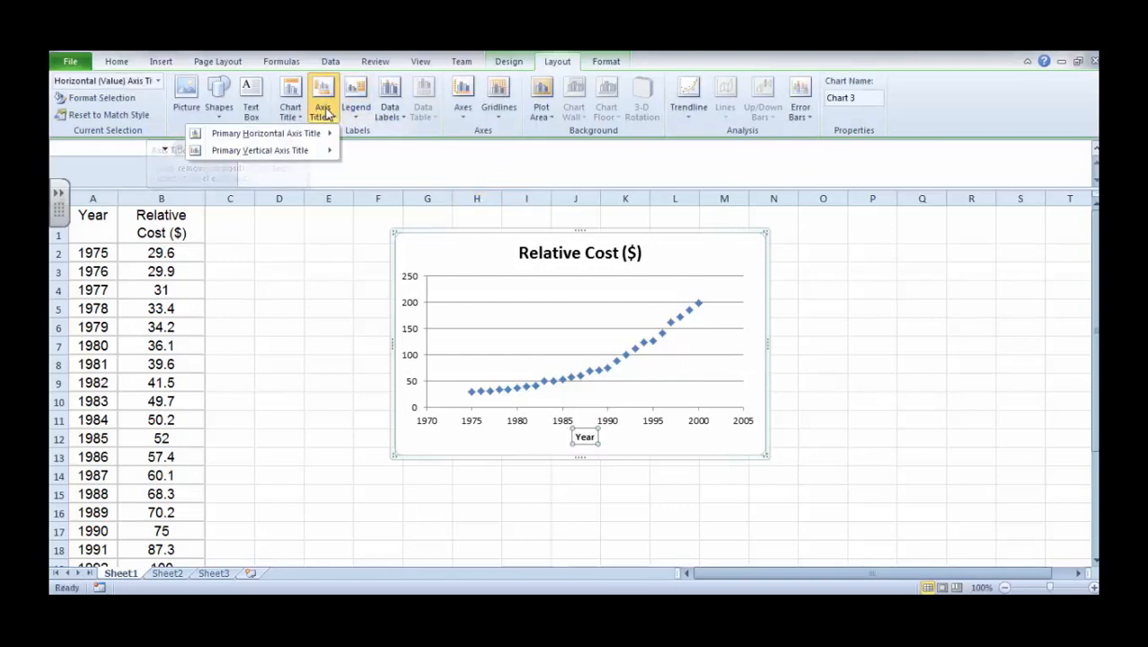
{"action": "mouse_move", "coordinate": [290, 158]}
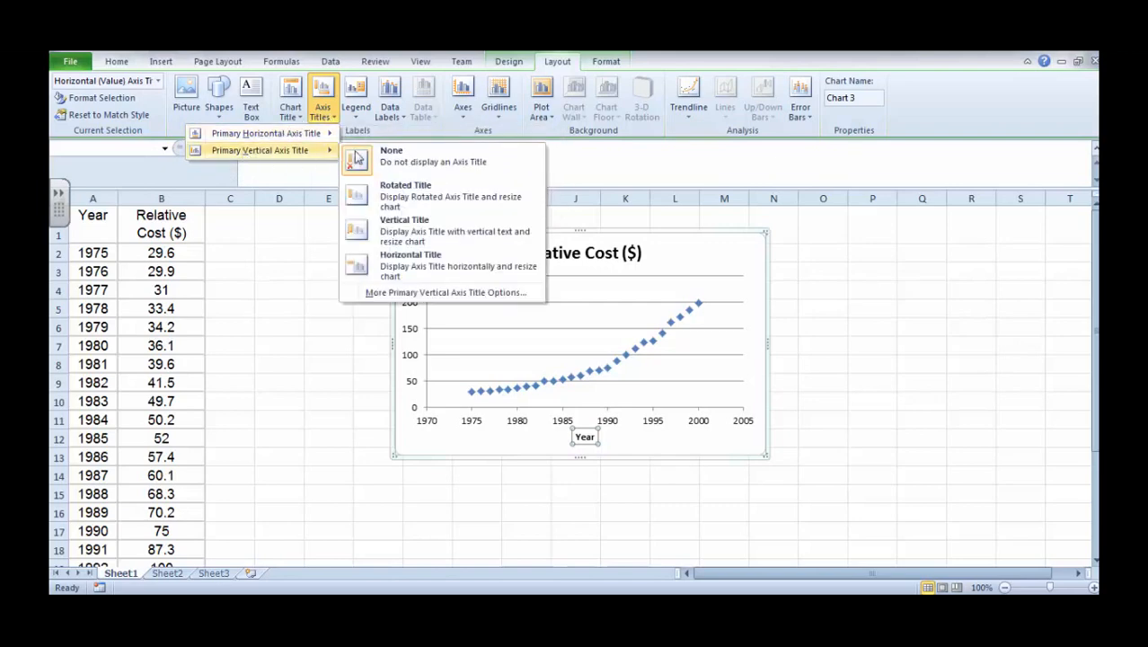
{"action": "left_click", "coordinate": [442, 207]}
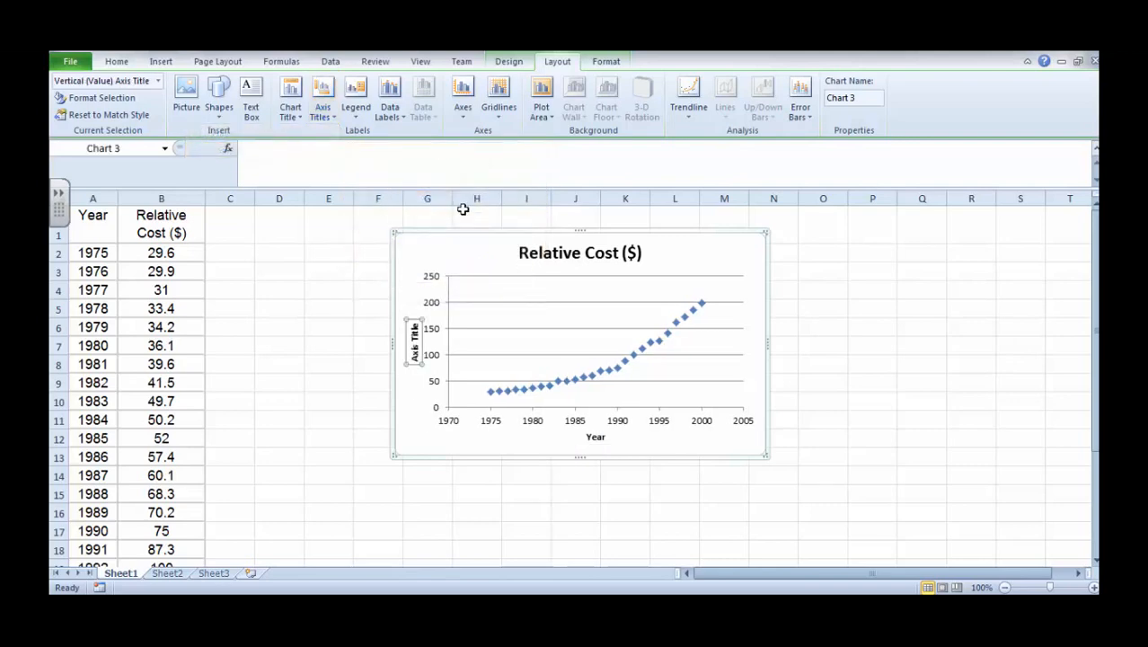
{"action": "type", "text": "RE"}
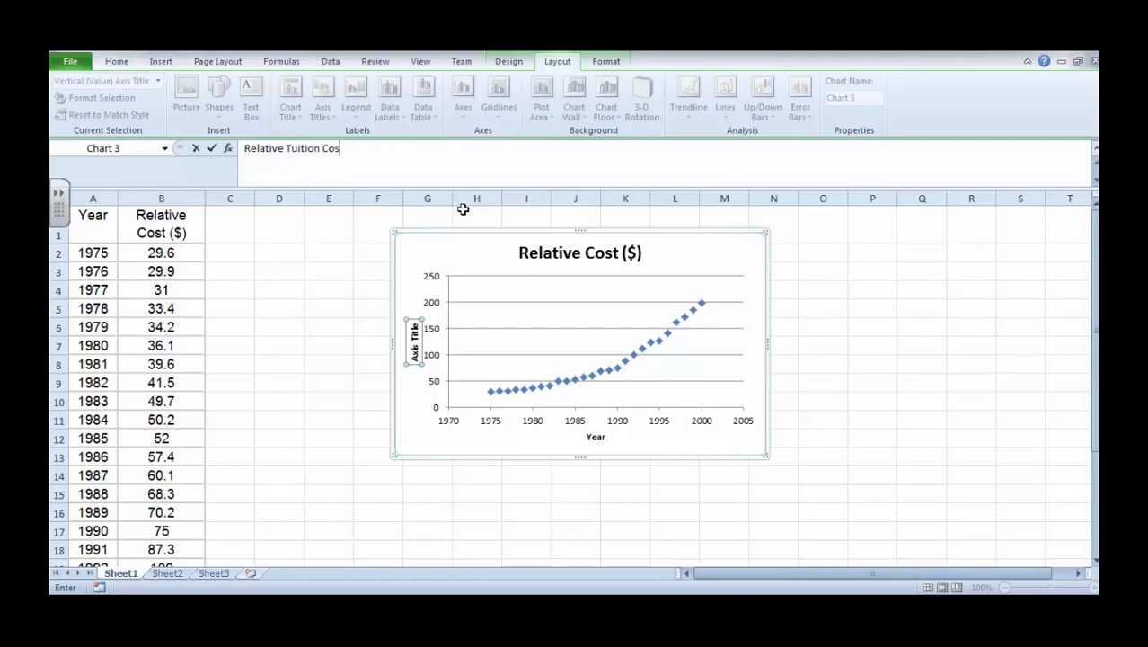
{"action": "key", "text": "Return"}
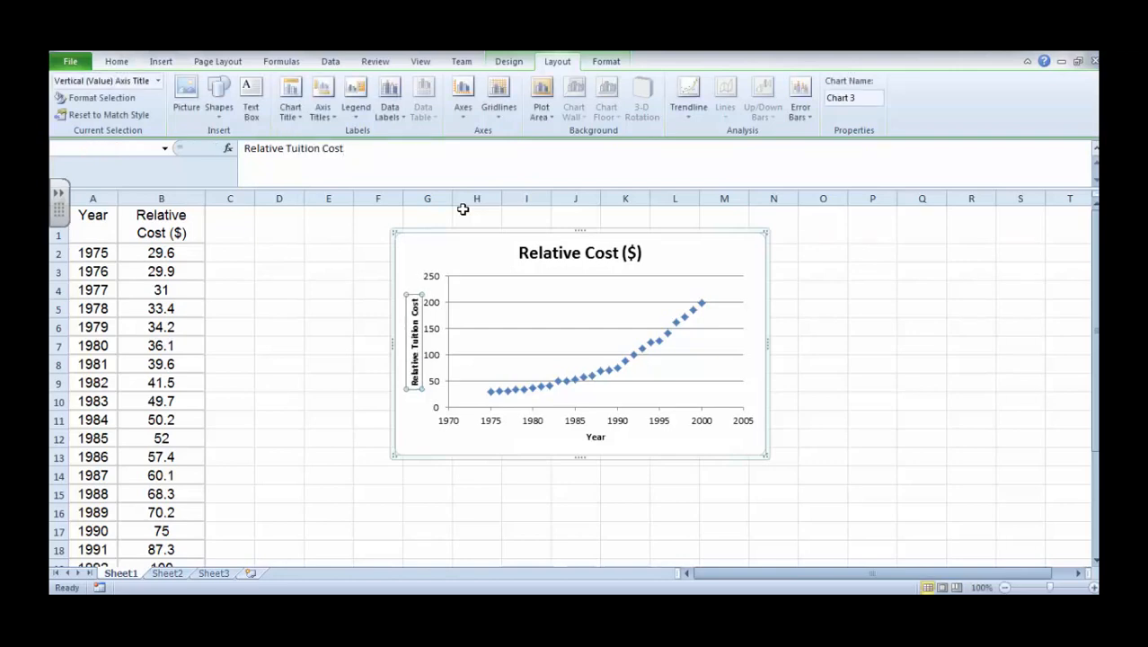
Step: Examine the 1992 row in the data table and compare its relative cost with the other years
{"action": "left_click", "coordinate": [564, 255]}
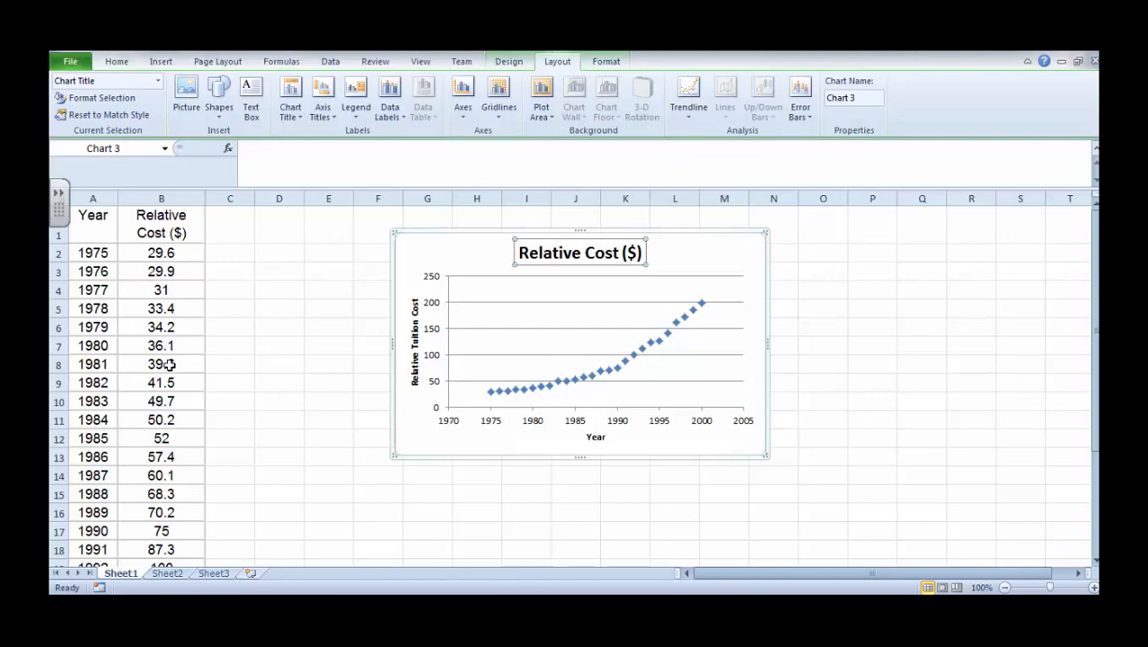
{"action": "scroll", "coordinate": [169, 364], "scroll_direction": "down", "scroll_amount": 3}
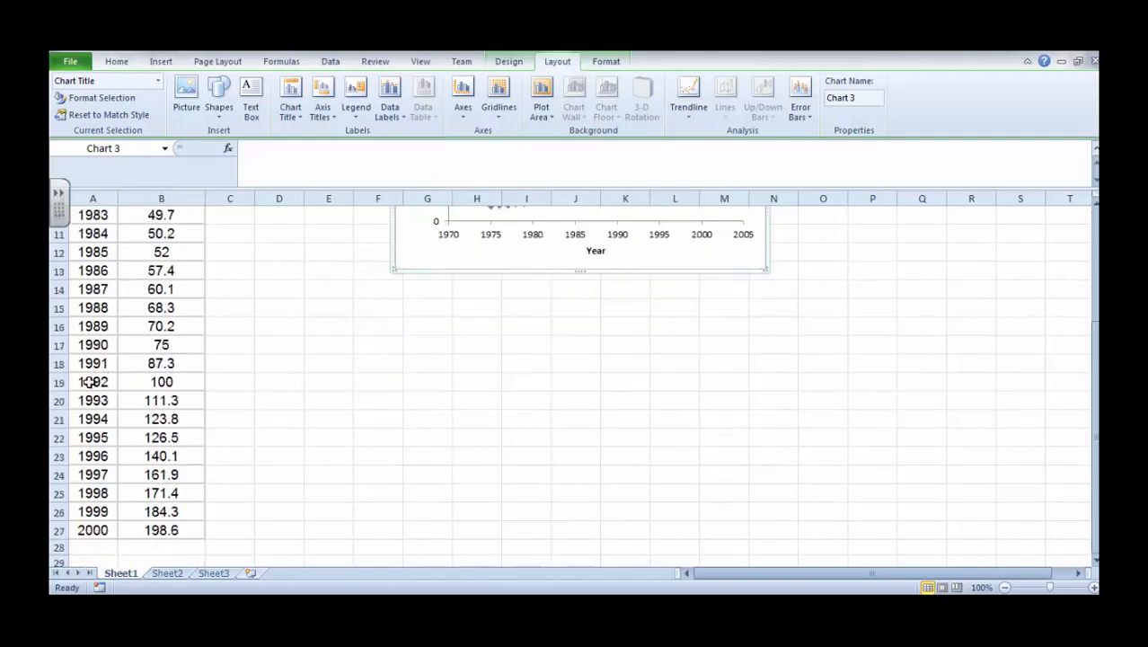
{"action": "left_click_drag", "start_coordinate": [90, 382], "coordinate": [132, 382]}
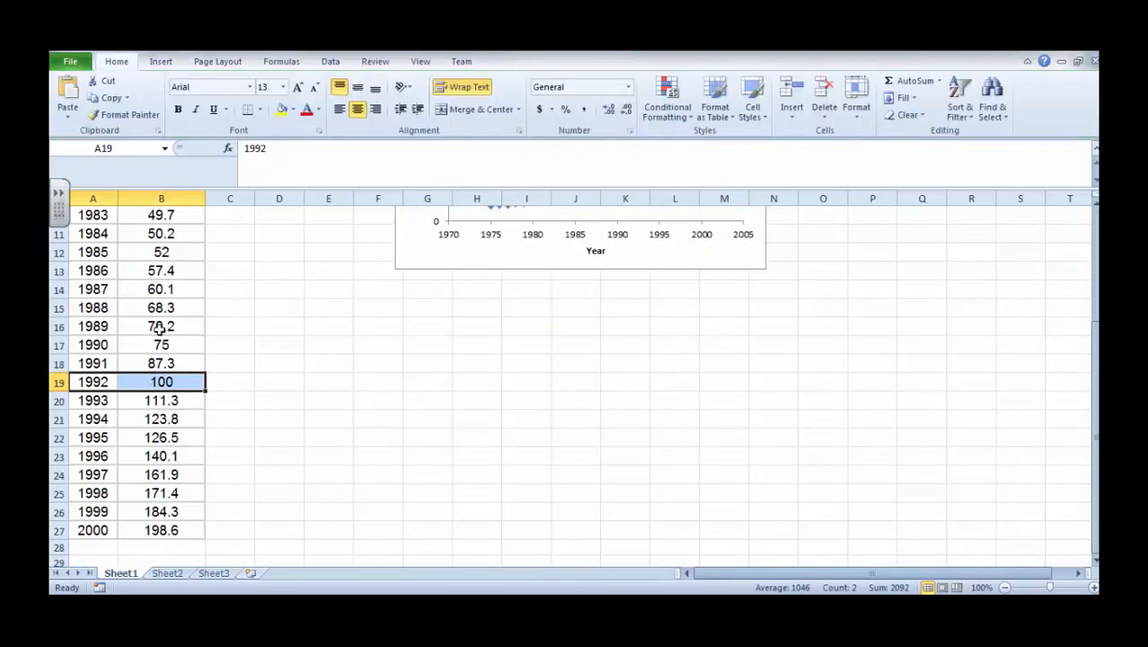
{"action": "scroll", "coordinate": [160, 328], "scroll_direction": "up", "scroll_amount": 3}
{"action": "scroll", "coordinate": [105, 254], "scroll_direction": "down", "scroll_amount": 5}
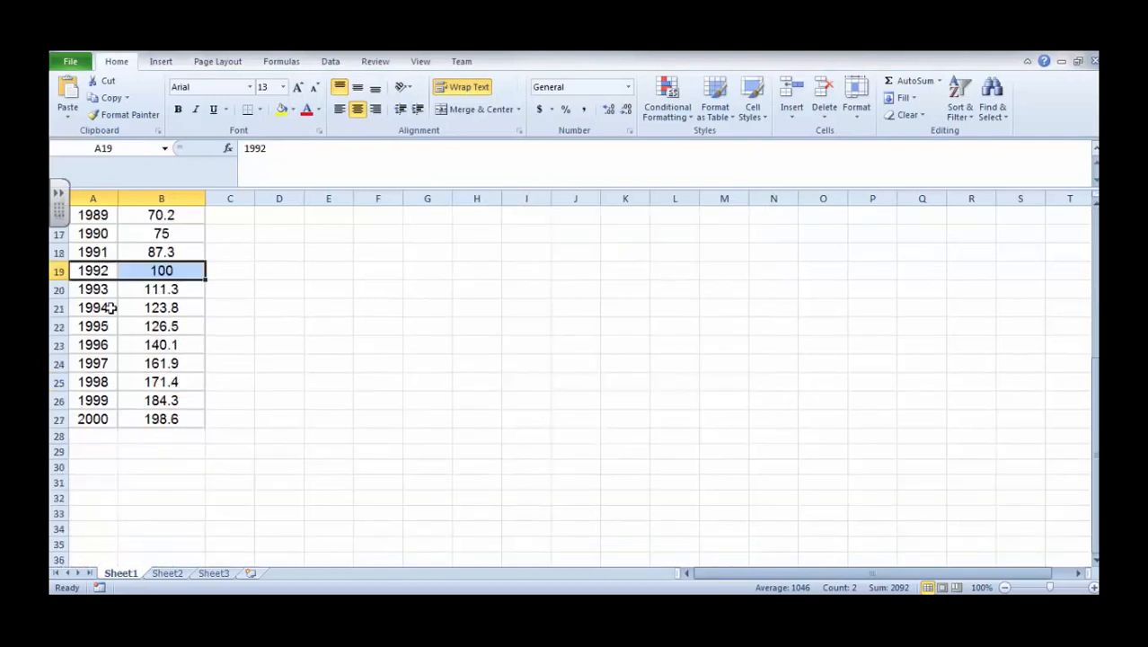
{"action": "scroll", "coordinate": [137, 391], "scroll_direction": "up", "scroll_amount": 5}
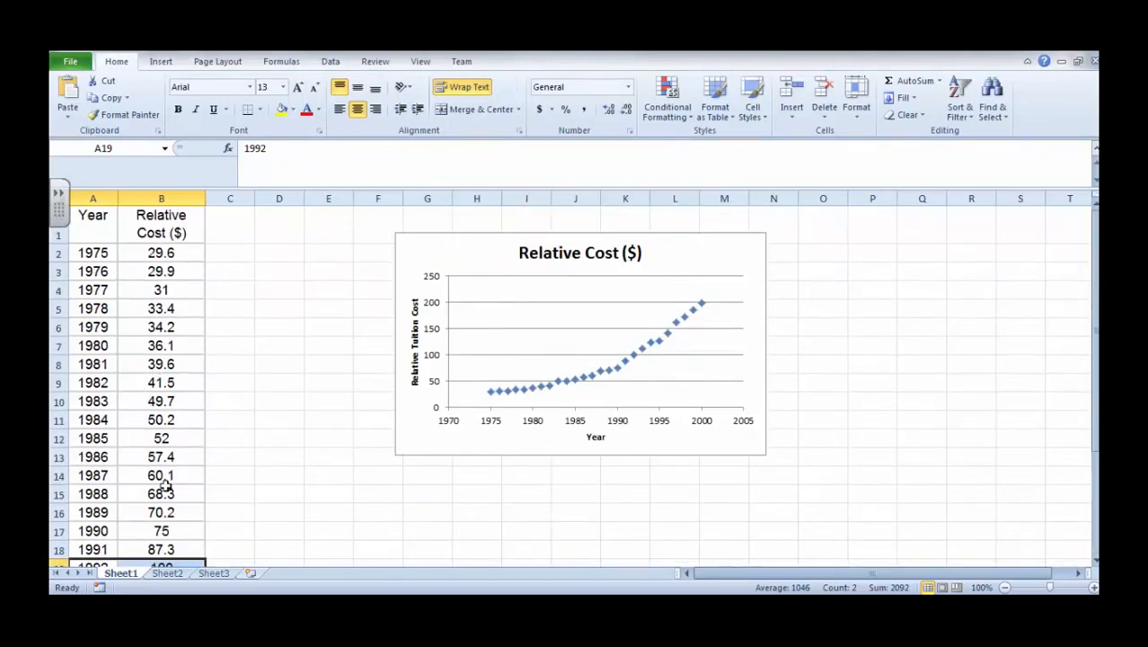
{"action": "scroll", "coordinate": [167, 508], "scroll_direction": "down", "scroll_amount": 1}
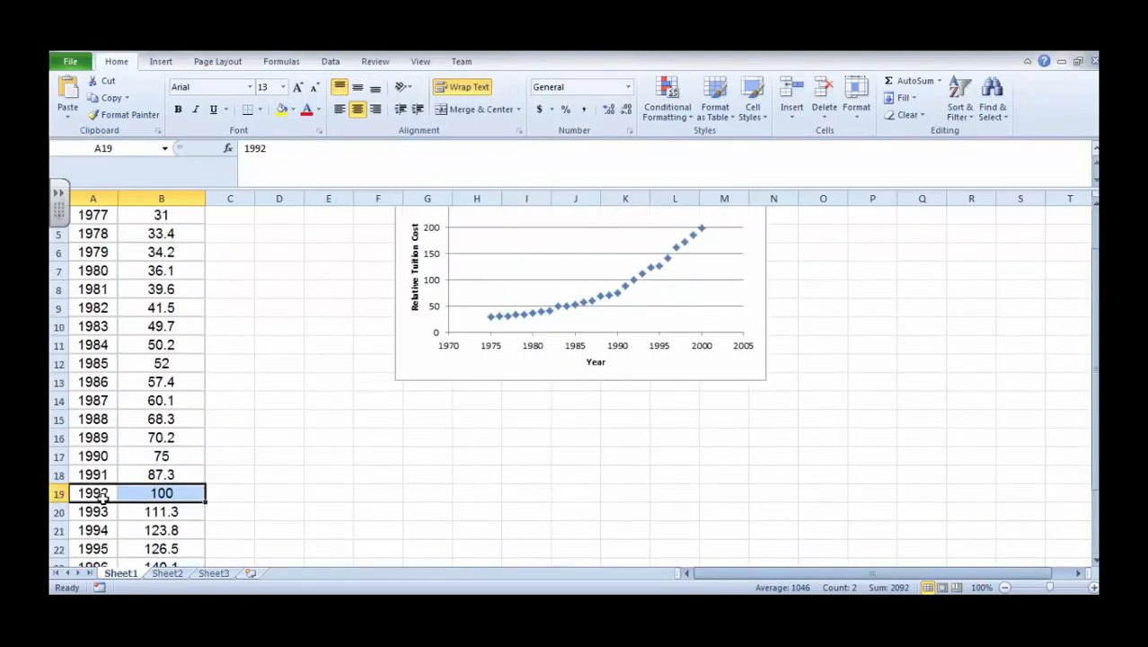
{"action": "scroll", "coordinate": [140, 485], "scroll_direction": "up", "scroll_amount": 1}
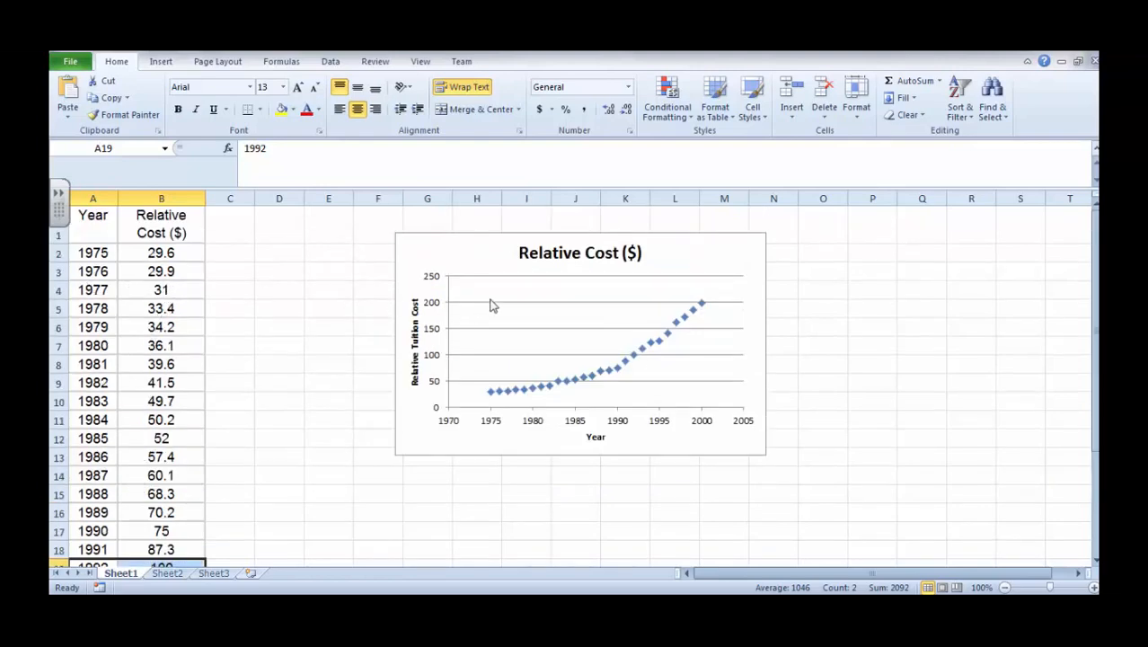
Step: Change the chart title to "Relative Tuition Cost vs. 1992", removing the "($)" at its end
{"action": "left_click", "coordinate": [596, 256]}
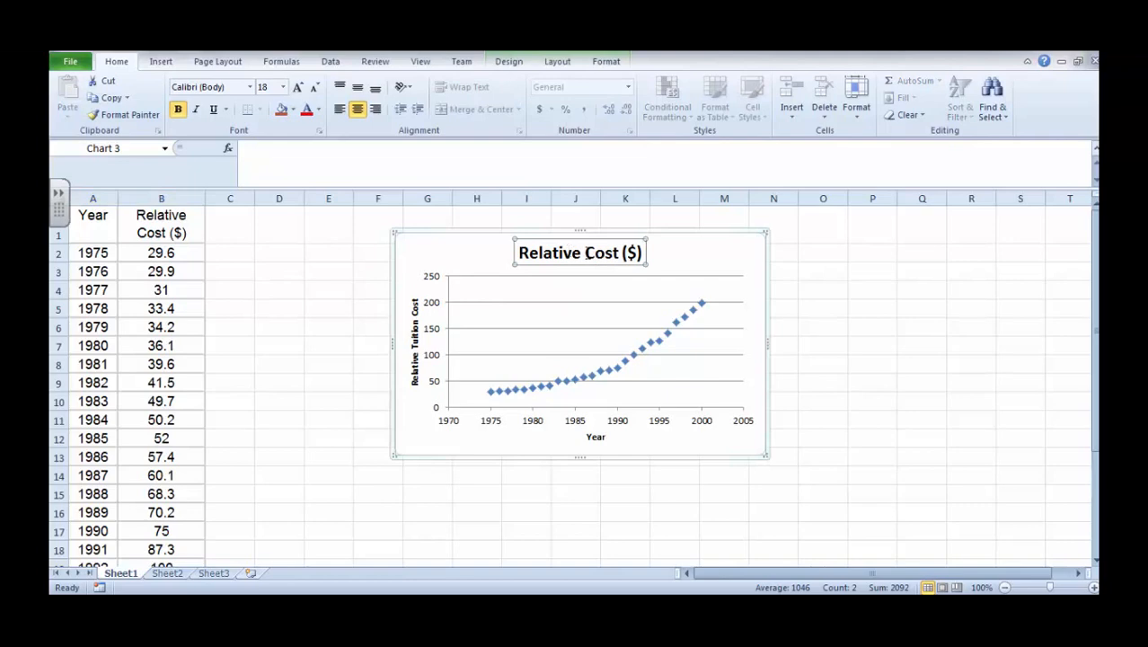
{"action": "double_click", "coordinate": [586, 252]}
{"action": "key", "text": "Left"}
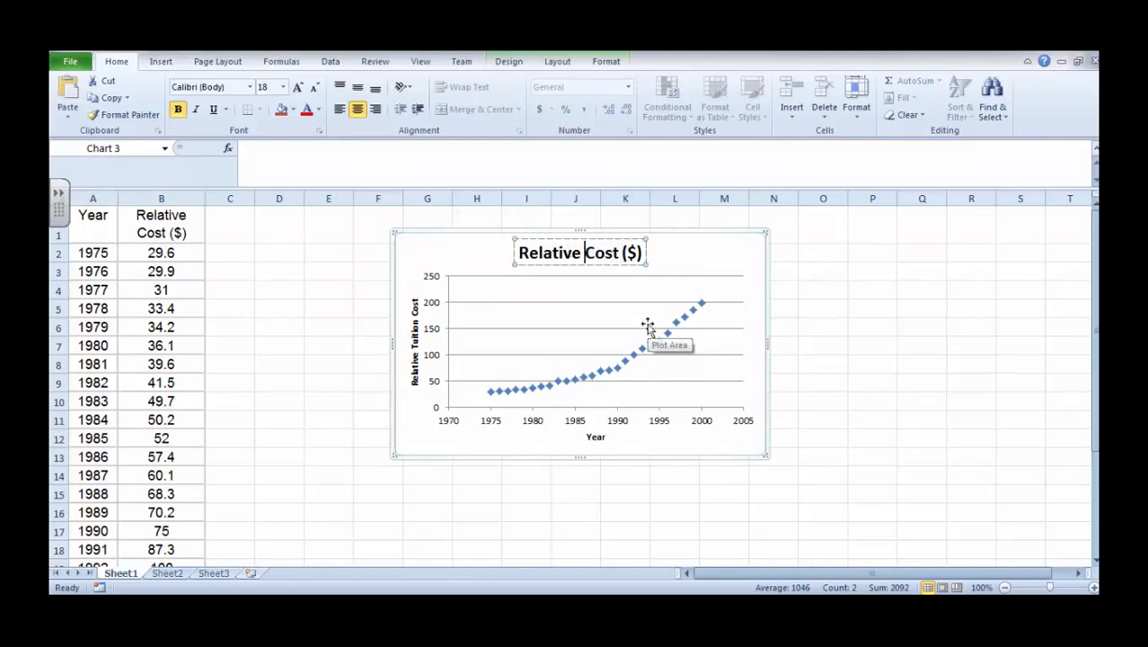
{"action": "type", "text": "Tuiti"}
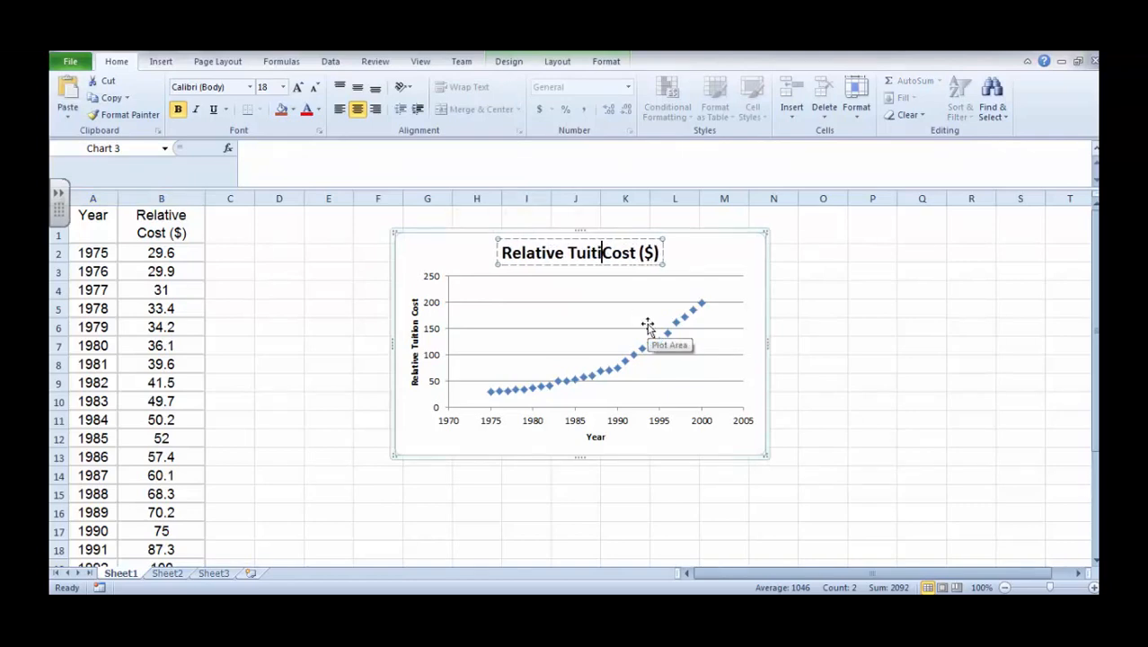
{"action": "type", "text": "on Cost "}
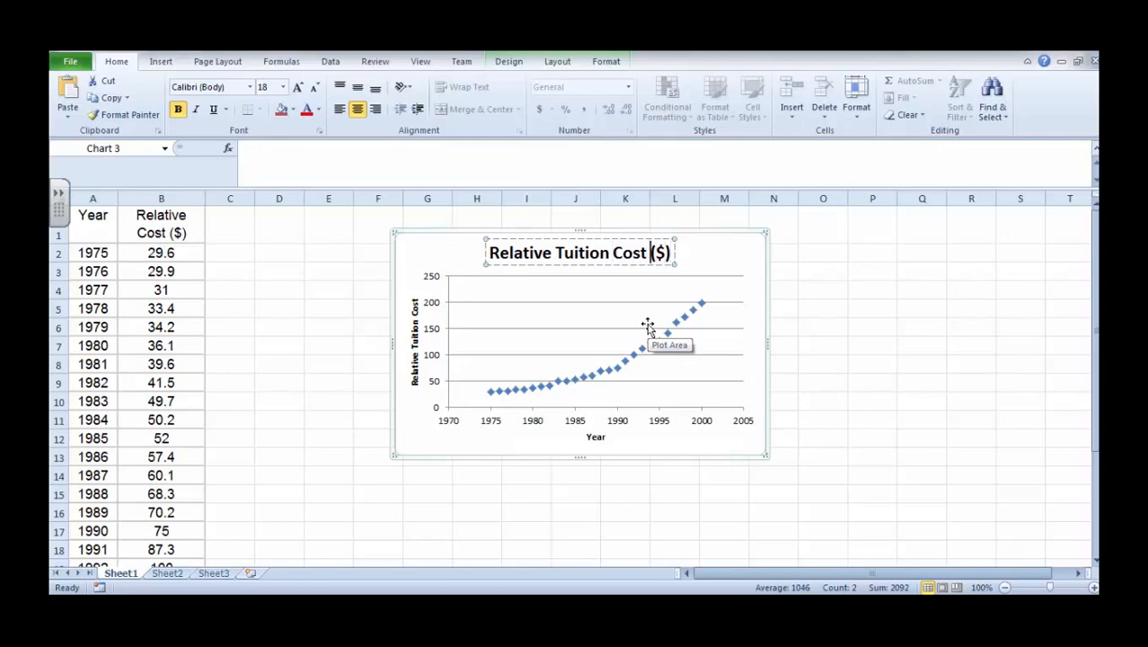
{"action": "type", "text": "vs. 199"}
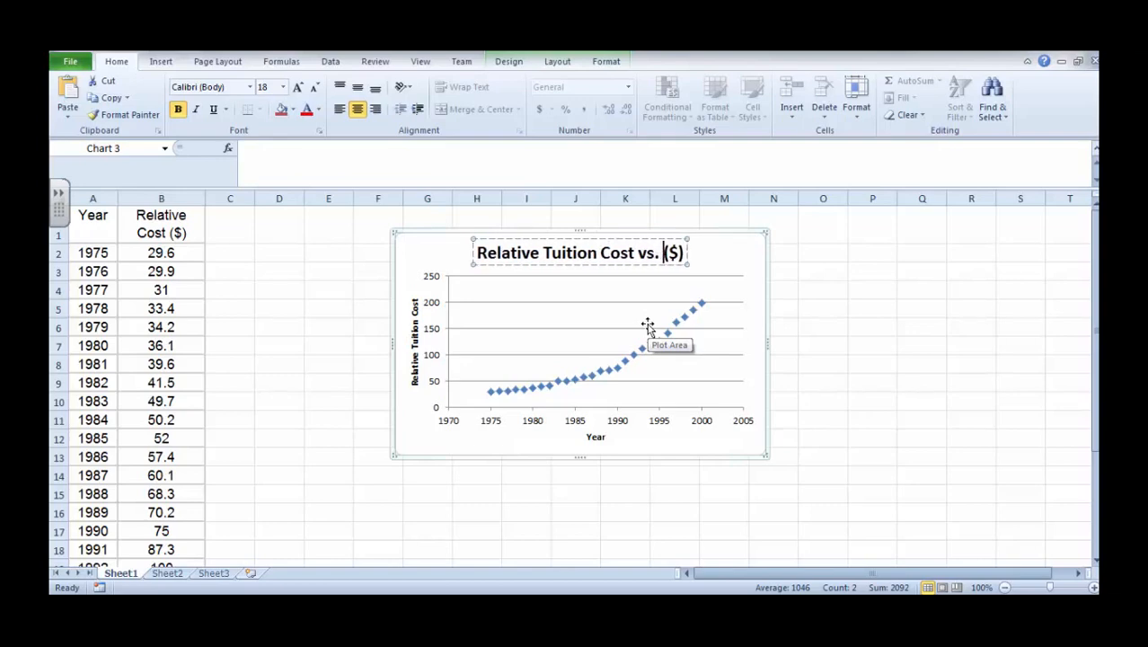
{"action": "type", "text": "2"}
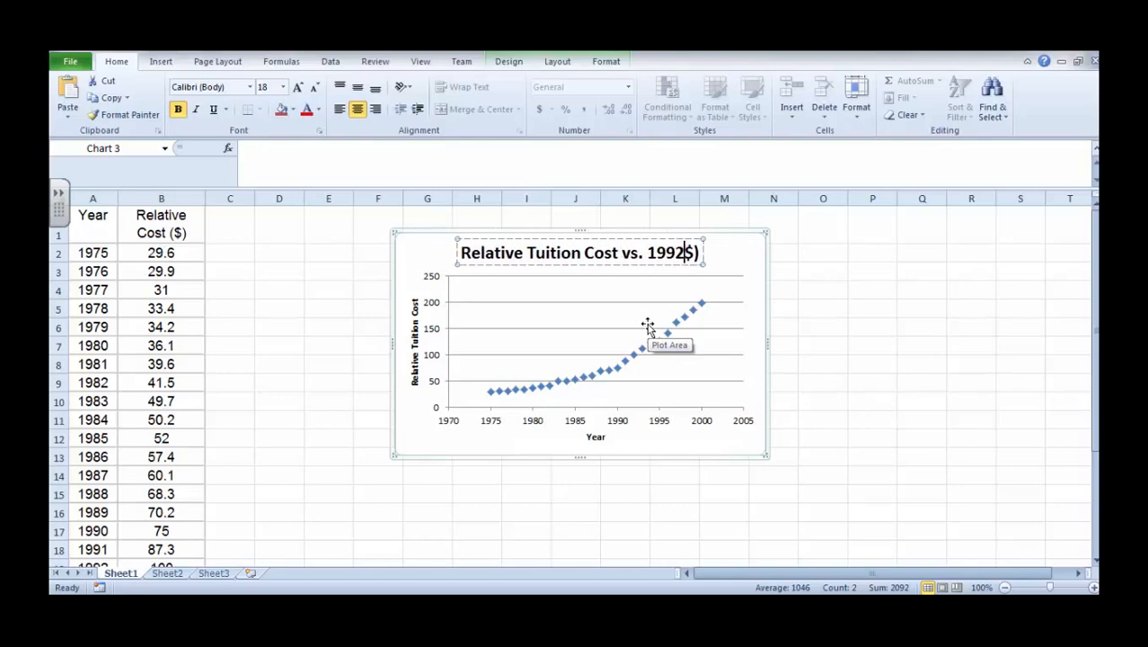
{"action": "key", "text": "Delete"}
{"action": "key", "text": "Delete"}
{"action": "key", "text": "Delete"}
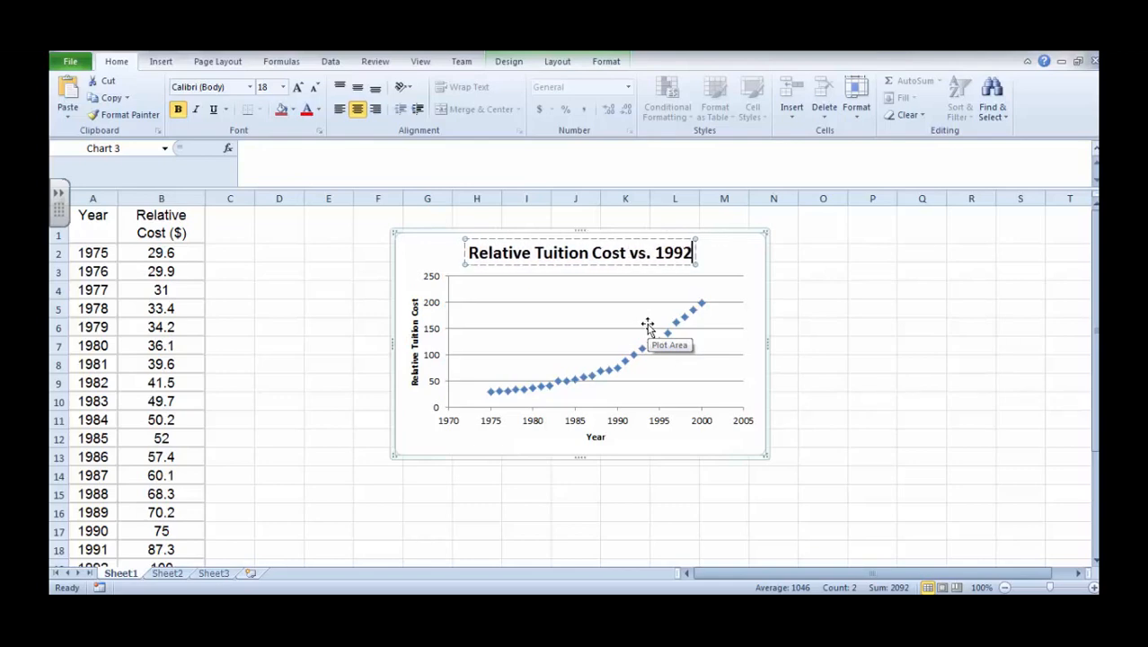
Step: Add a linear trendline to the Relative Cost data series, displaying its equation and R-squared value on the chart
{"action": "left_click", "coordinate": [749, 257]}
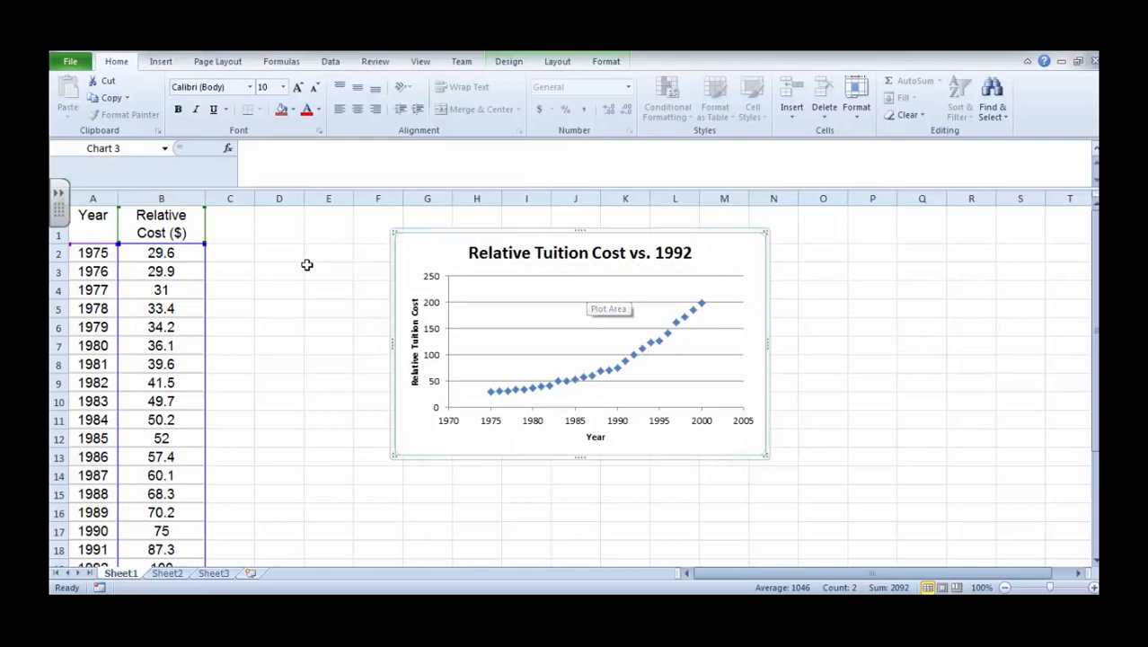
{"action": "left_click", "coordinate": [619, 375]}
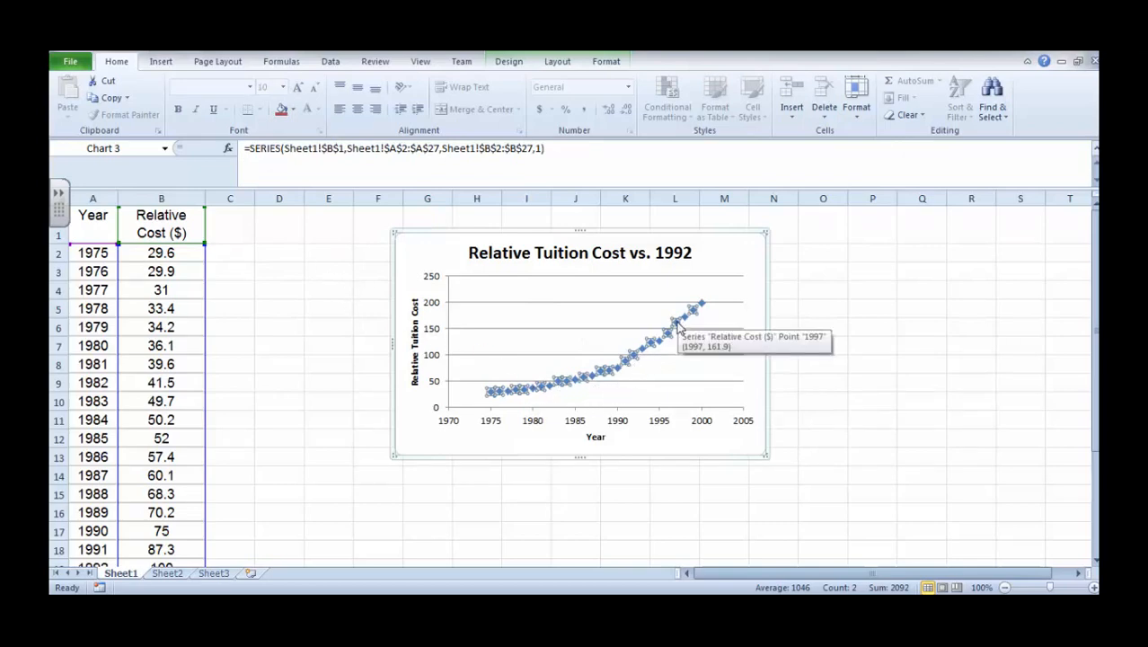
{"action": "right_click", "coordinate": [677, 325]}
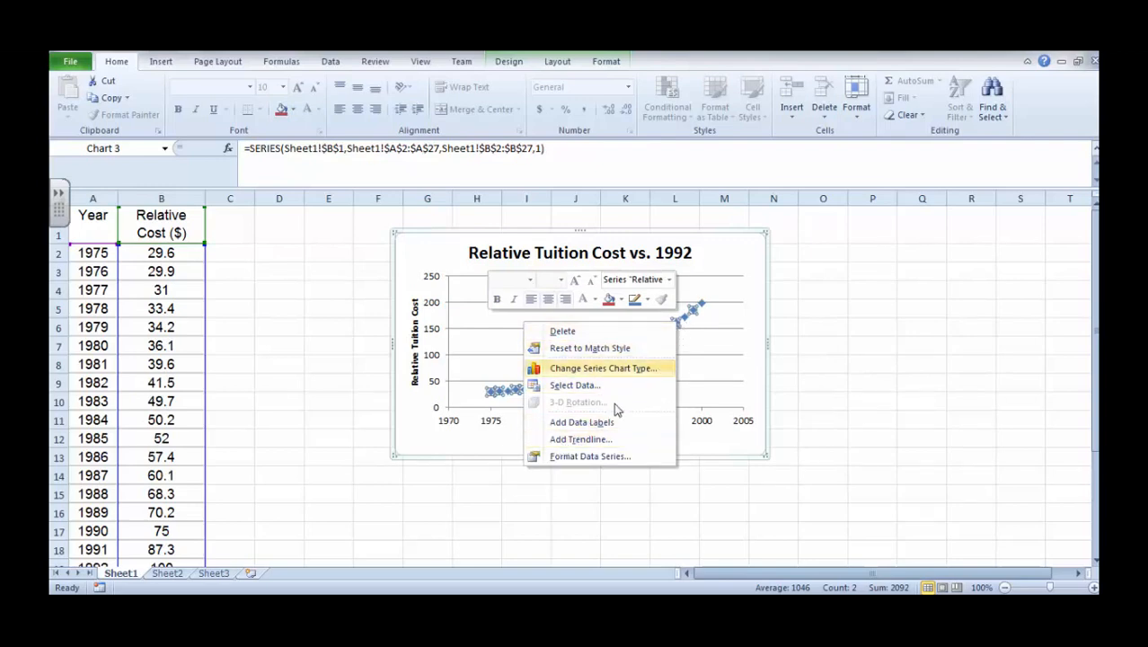
{"action": "left_click", "coordinate": [580, 440]}
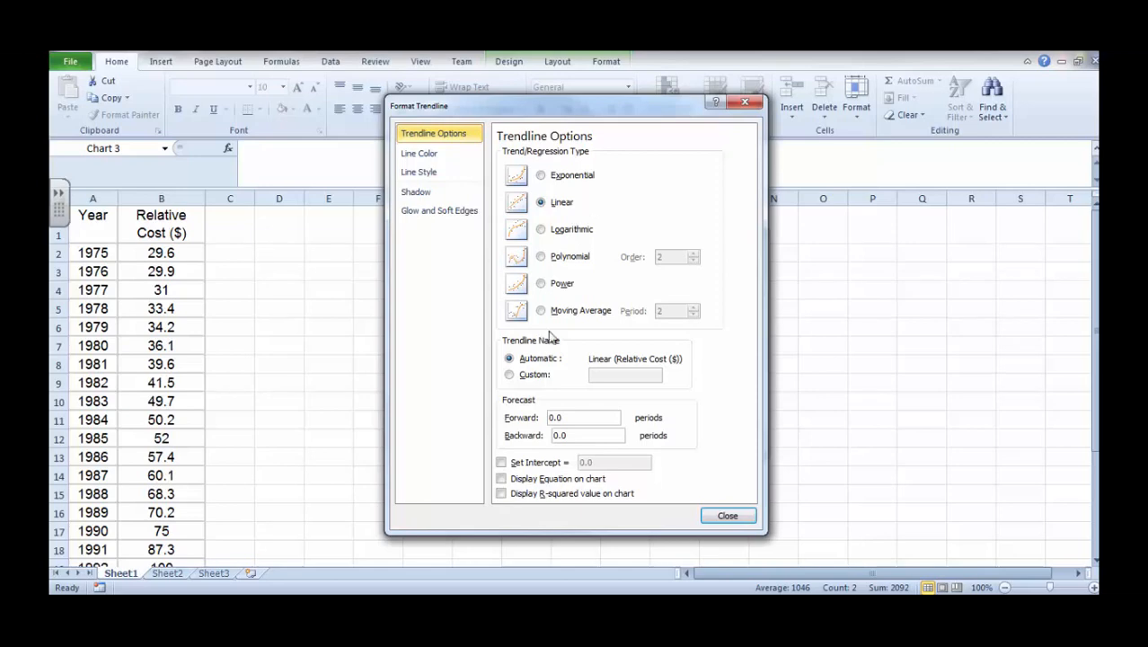
{"action": "left_click", "coordinate": [501, 478]}
{"action": "left_click", "coordinate": [501, 497]}
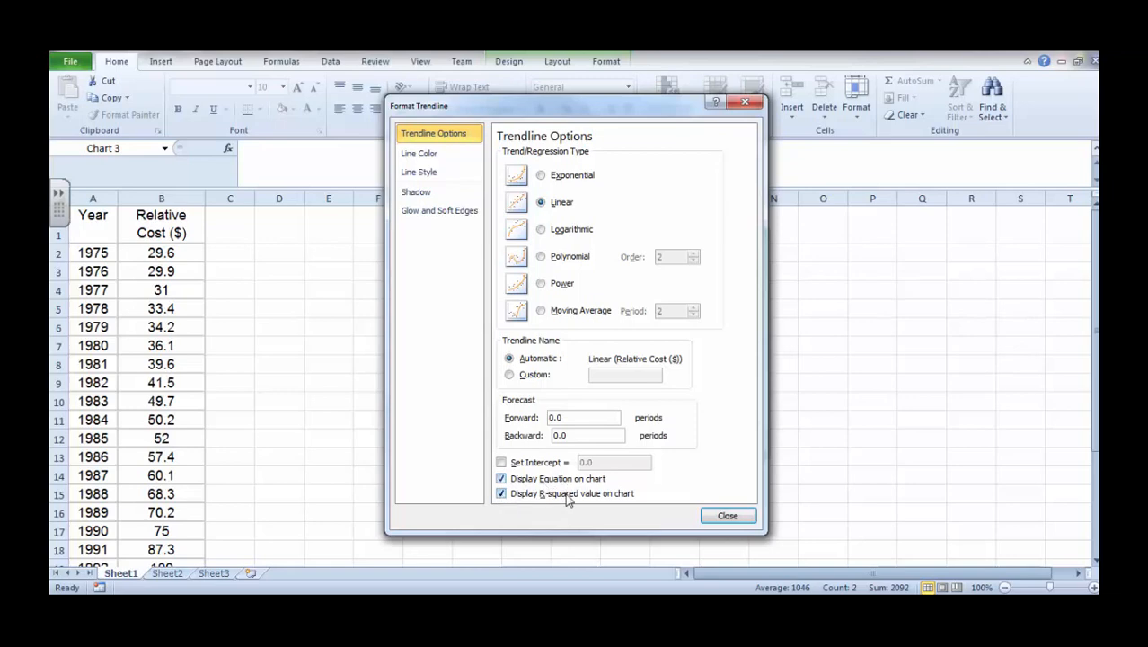
{"action": "left_click", "coordinate": [728, 516]}
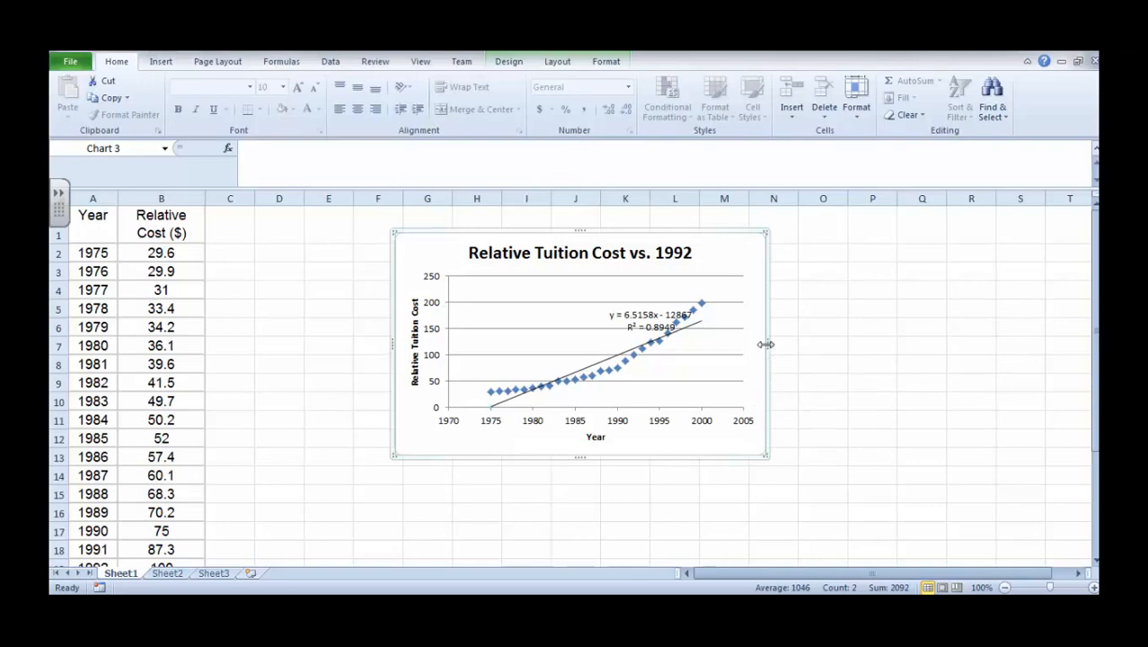
Step: Widen the chart and move the trendline equation label to the right of the data points, clear of the title
{"action": "mouse_move", "coordinate": [766, 344]}
{"action": "left_mouse_down"}
{"action": "mouse_move", "coordinate": [844, 341]}
{"action": "mouse_move", "coordinate": [774, 344]}
{"action": "left_mouse_up"}
{"action": "left_click_drag", "start_coordinate": [699, 306], "coordinate": [768, 262]}
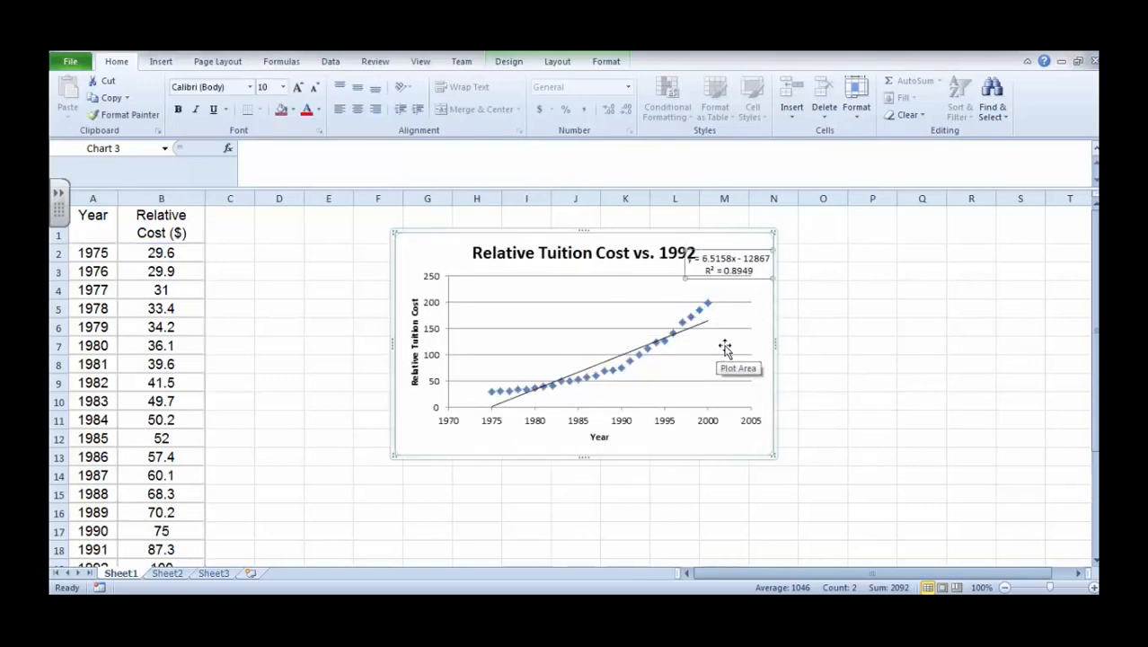
{"action": "left_click", "coordinate": [715, 369]}
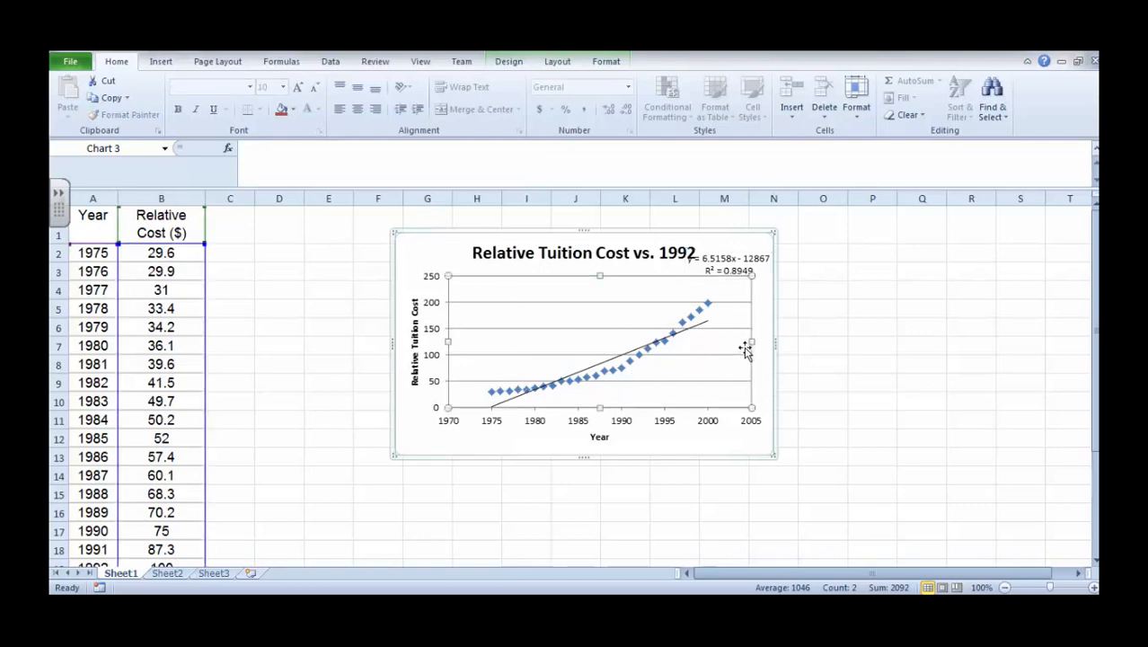
{"action": "left_click_drag", "start_coordinate": [752, 342], "coordinate": [812, 345]}
{"action": "left_click", "coordinate": [778, 355]}
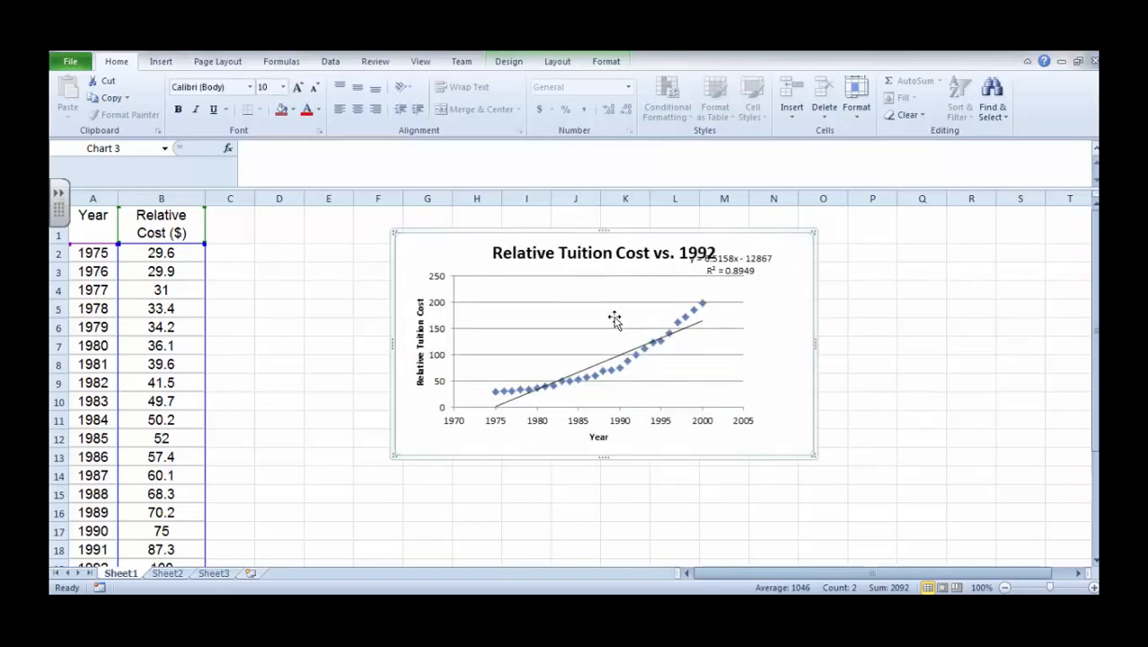
{"action": "left_click_drag", "start_coordinate": [736, 274], "coordinate": [783, 324]}
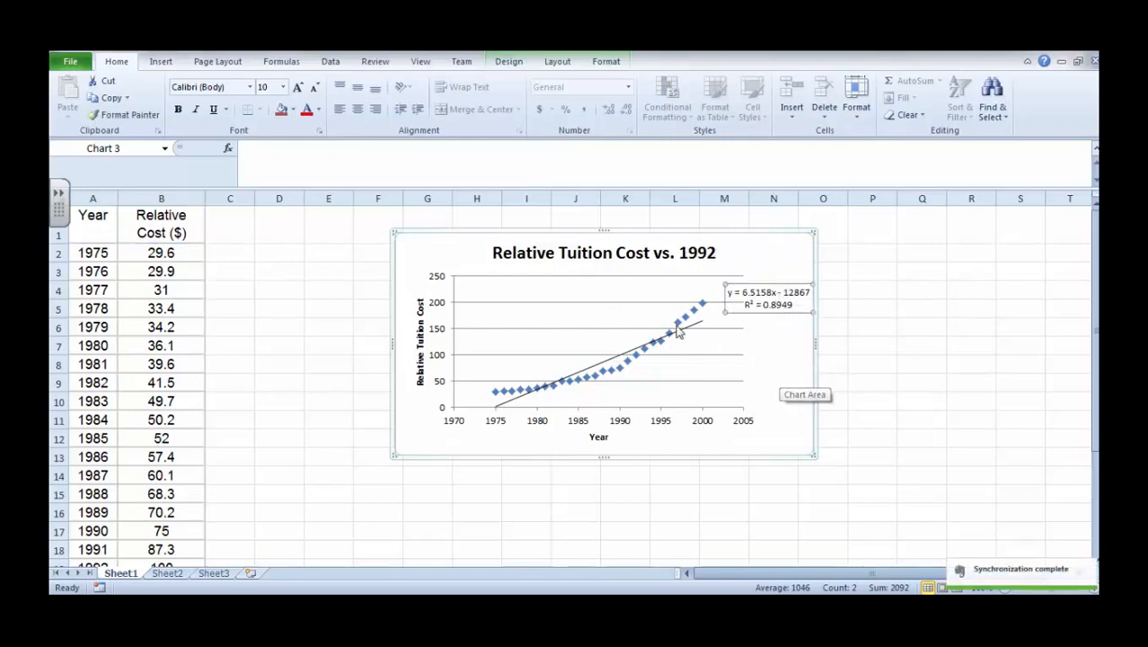
Step: Narrow the plot area and position the trendline equation label in the free space beside it
{"action": "left_click", "coordinate": [688, 366]}
{"action": "left_click_drag", "start_coordinate": [744, 341], "coordinate": [722, 342]}
{"action": "left_click", "coordinate": [756, 310]}
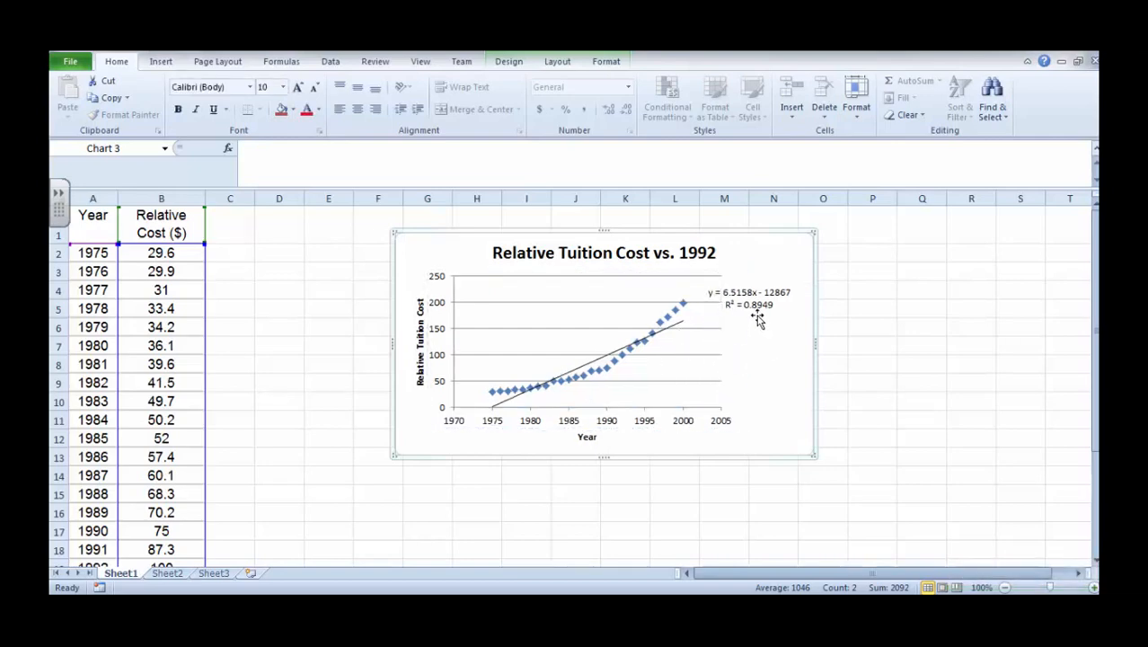
{"action": "left_click_drag", "start_coordinate": [771, 301], "coordinate": [789, 313]}
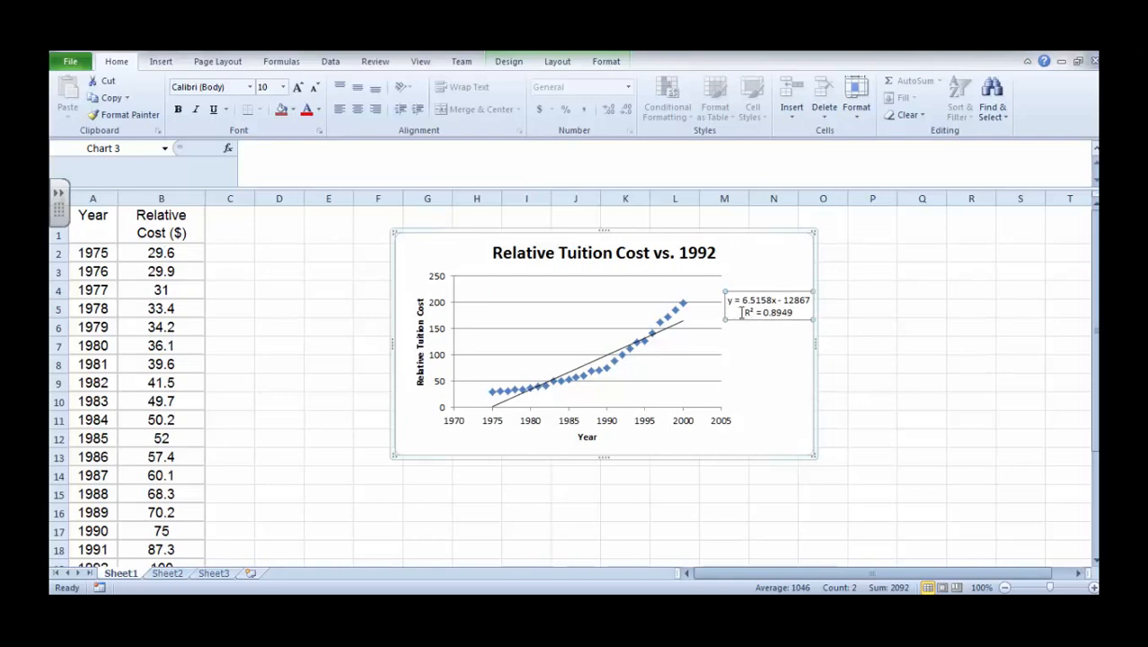
Step: Highlight the R² value in the trendline label and examine how closely the trendline follows the data points
{"action": "left_click_drag", "start_coordinate": [741, 312], "coordinate": [769, 311]}
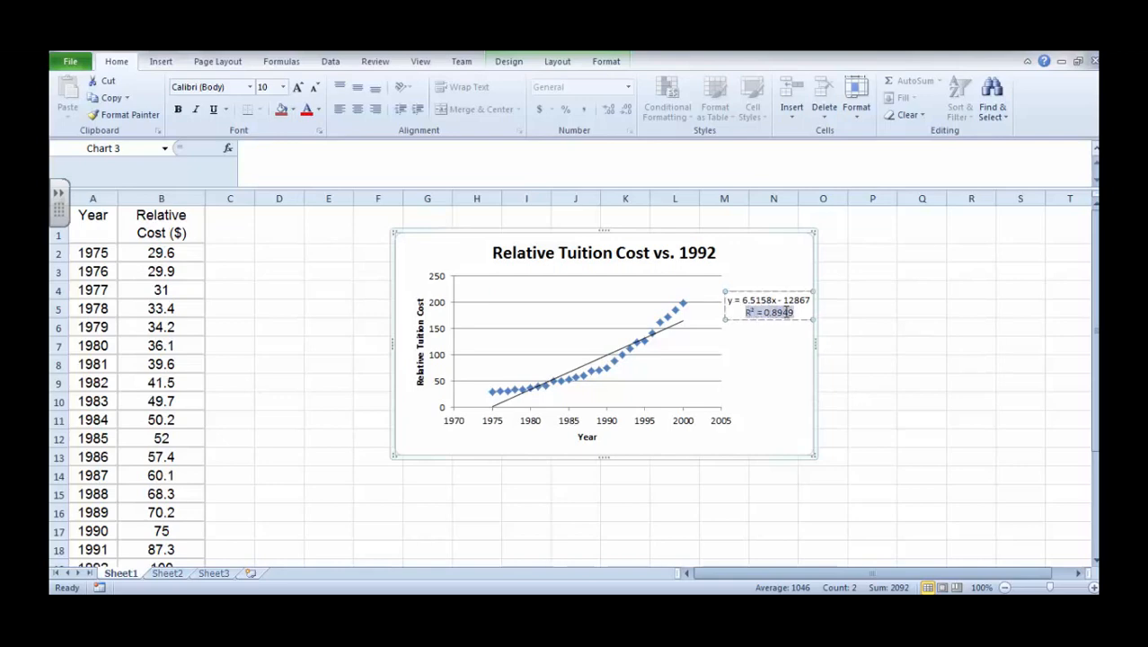
{"action": "key", "text": "ctrl+c"}
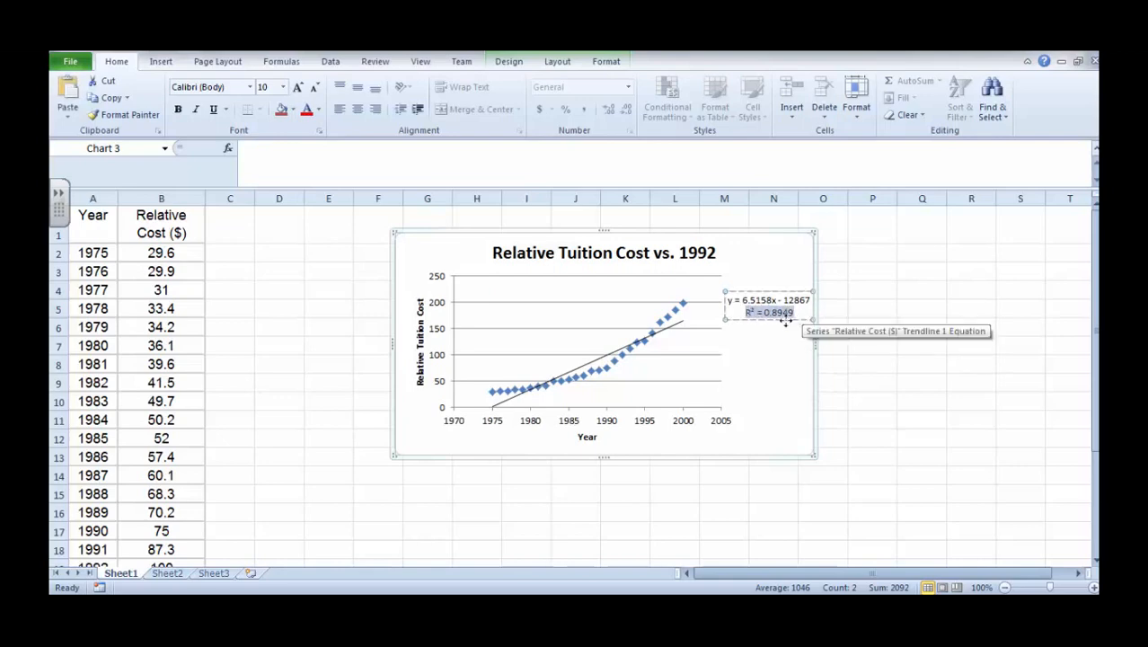
{"action": "left_click", "coordinate": [649, 356]}
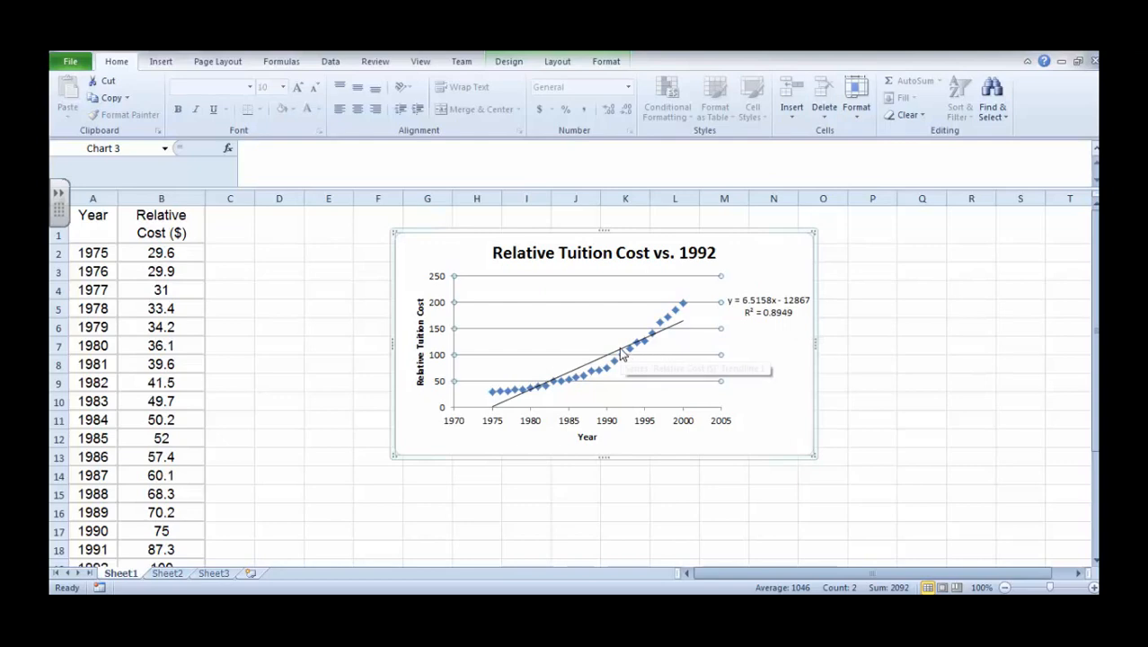
{"action": "left_click", "coordinate": [512, 401]}
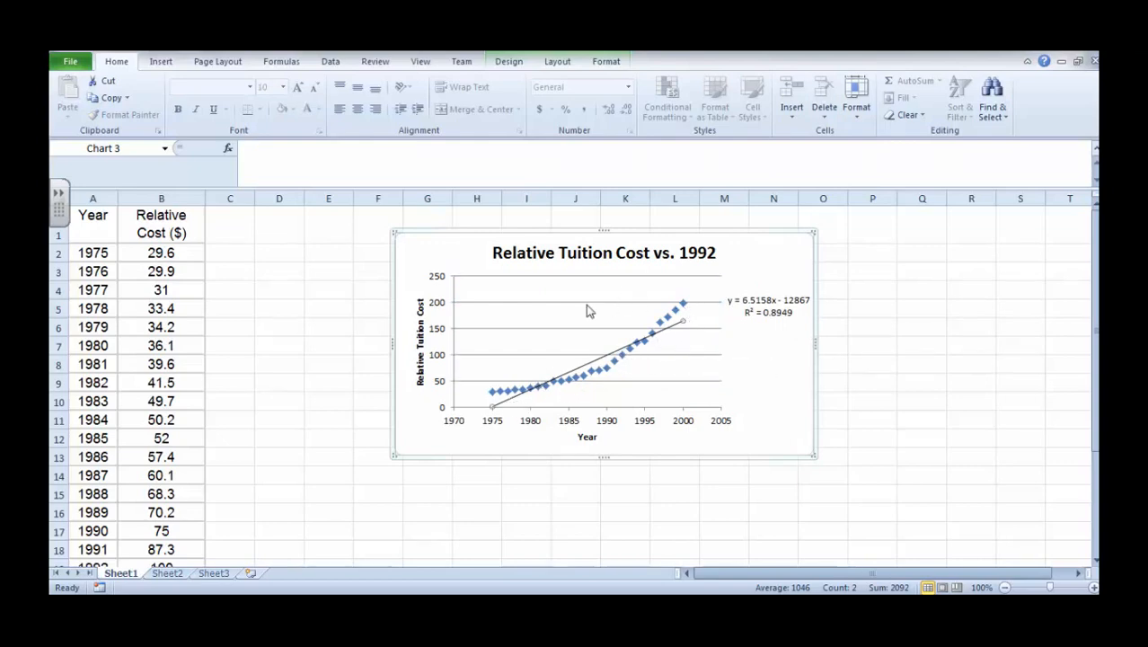
{"action": "left_click", "coordinate": [764, 356]}
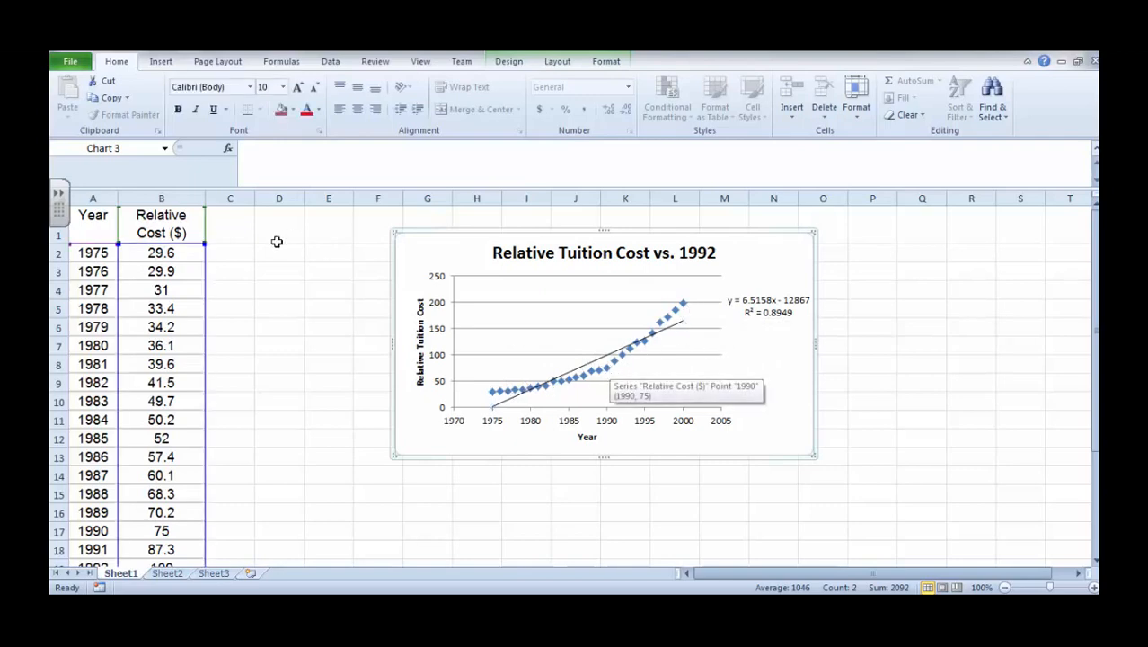
Step: Move the chart further right to free the columns beside the data and enter the heading "Predicted" in D1
{"action": "left_click", "coordinate": [281, 235]}
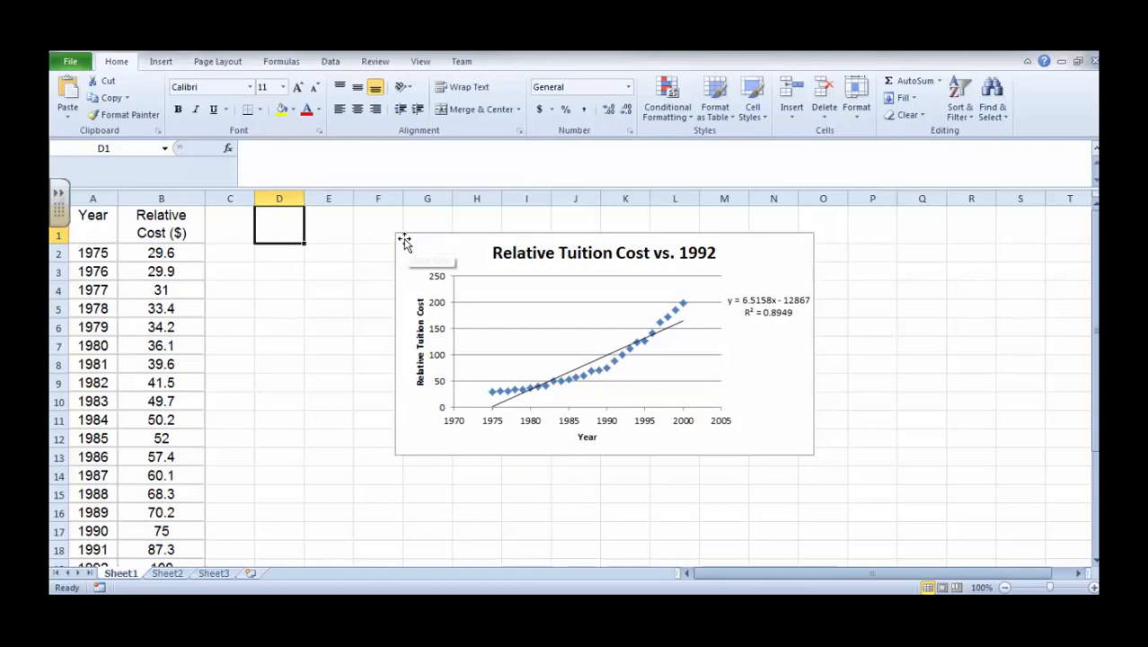
{"action": "left_click_drag", "start_coordinate": [401, 244], "coordinate": [617, 245]}
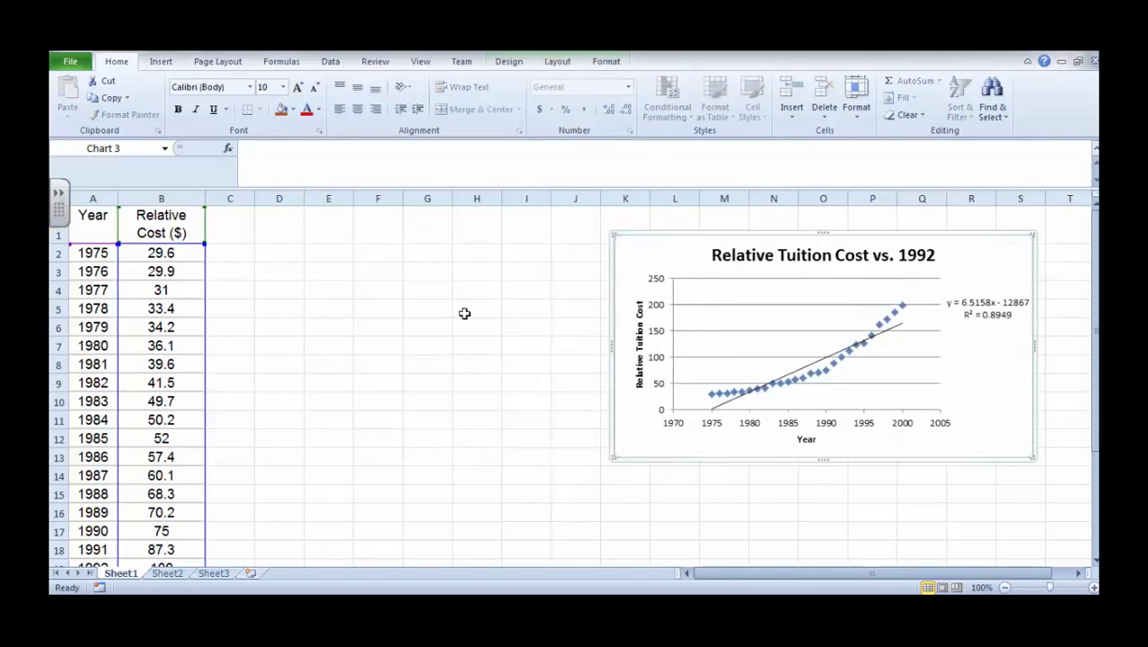
{"action": "left_click", "coordinate": [286, 235]}
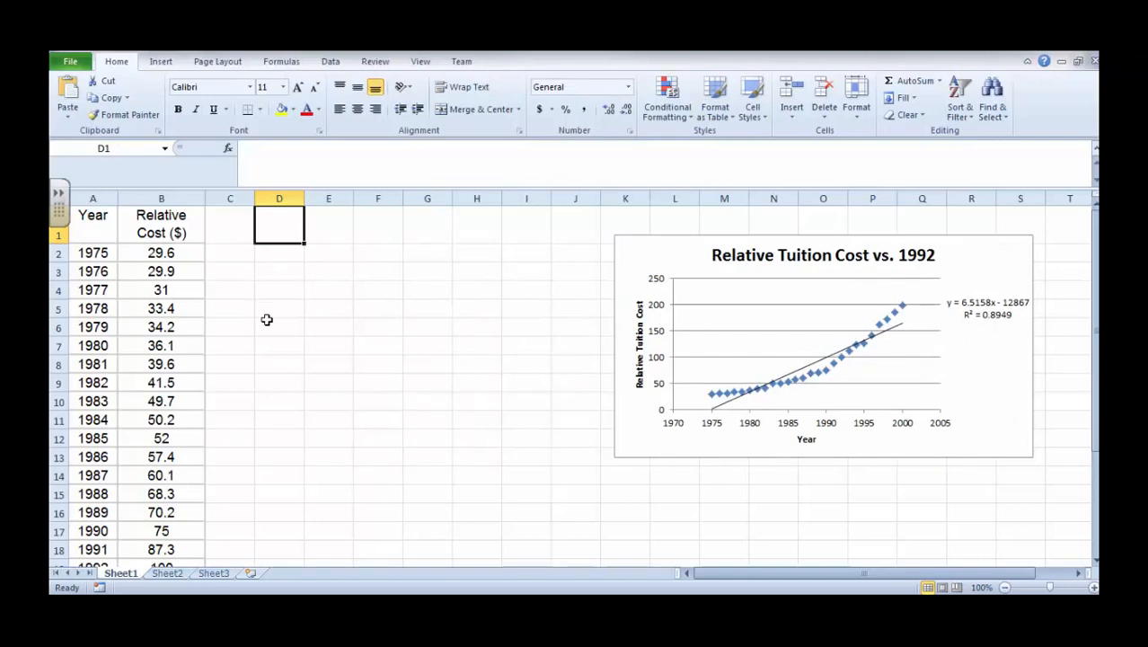
{"action": "type", "text": "Predi"}
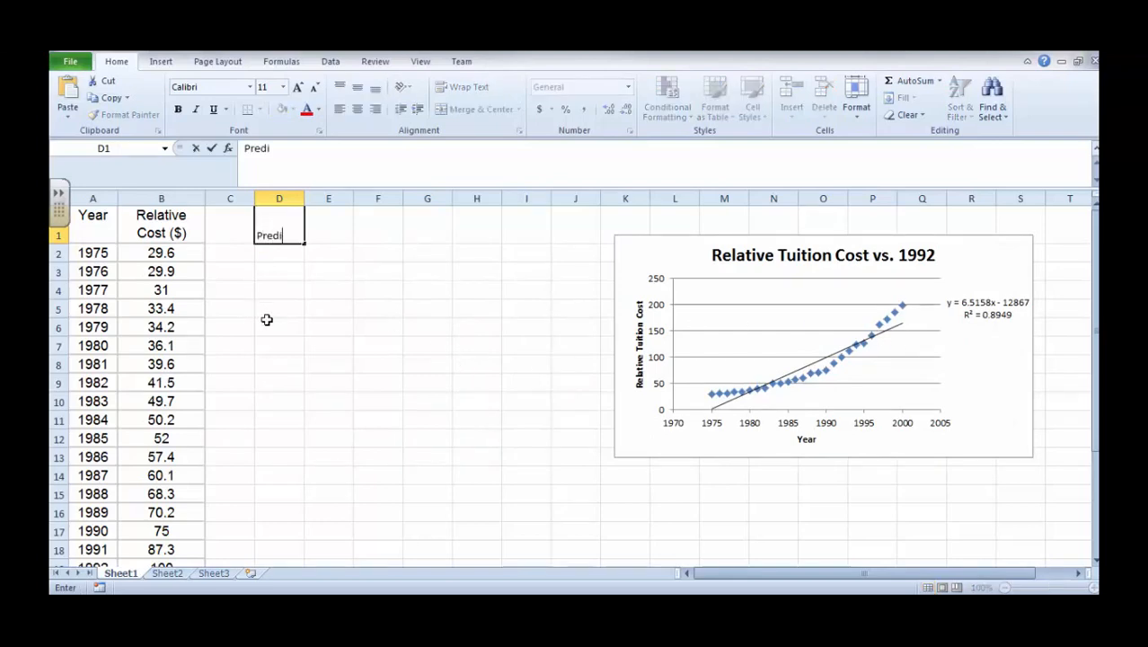
{"action": "type", "text": "cted"}
{"action": "key", "text": "ctrl+Return"}
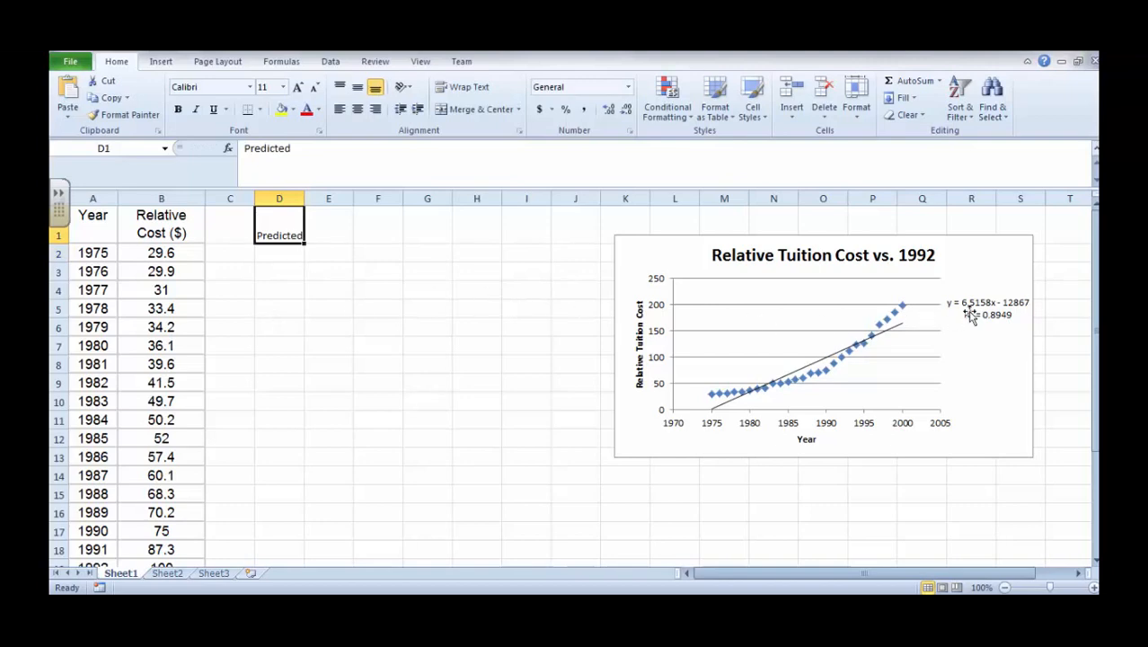
{"action": "left_click", "coordinate": [288, 256]}
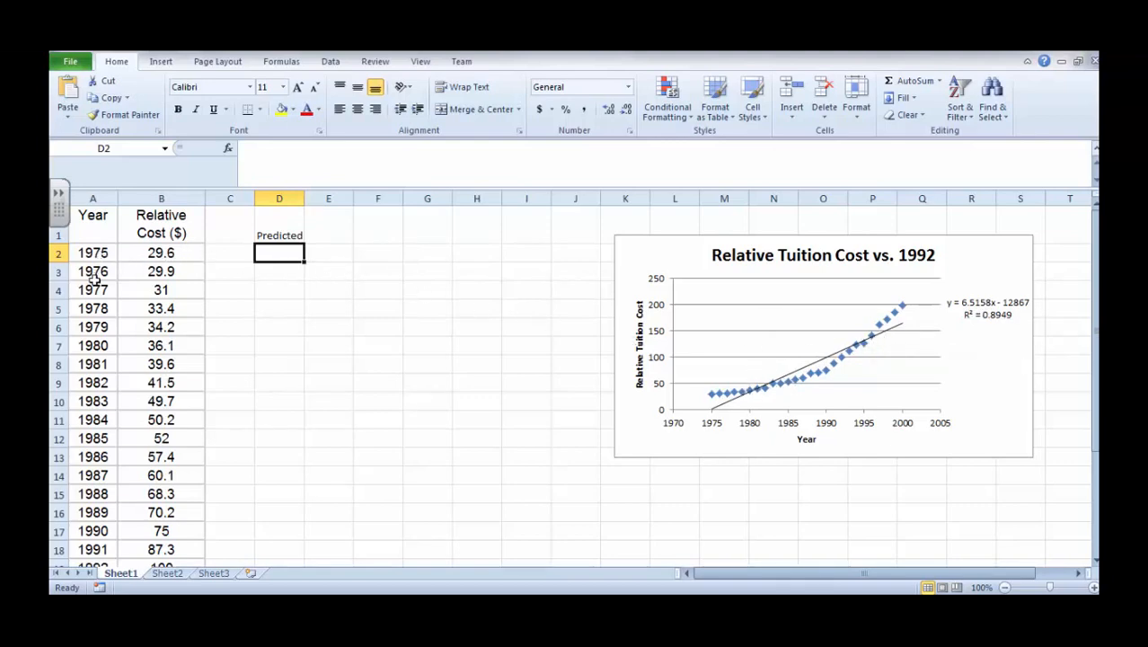
{"action": "type", "text": "="}
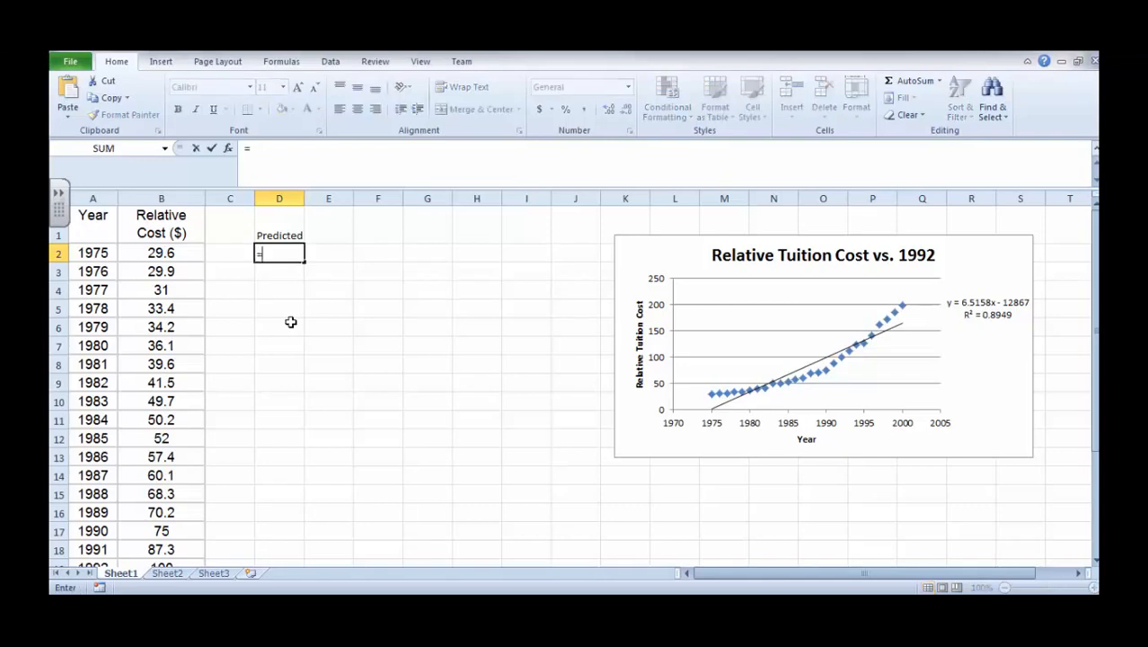
{"action": "left_click", "coordinate": [289, 300]}
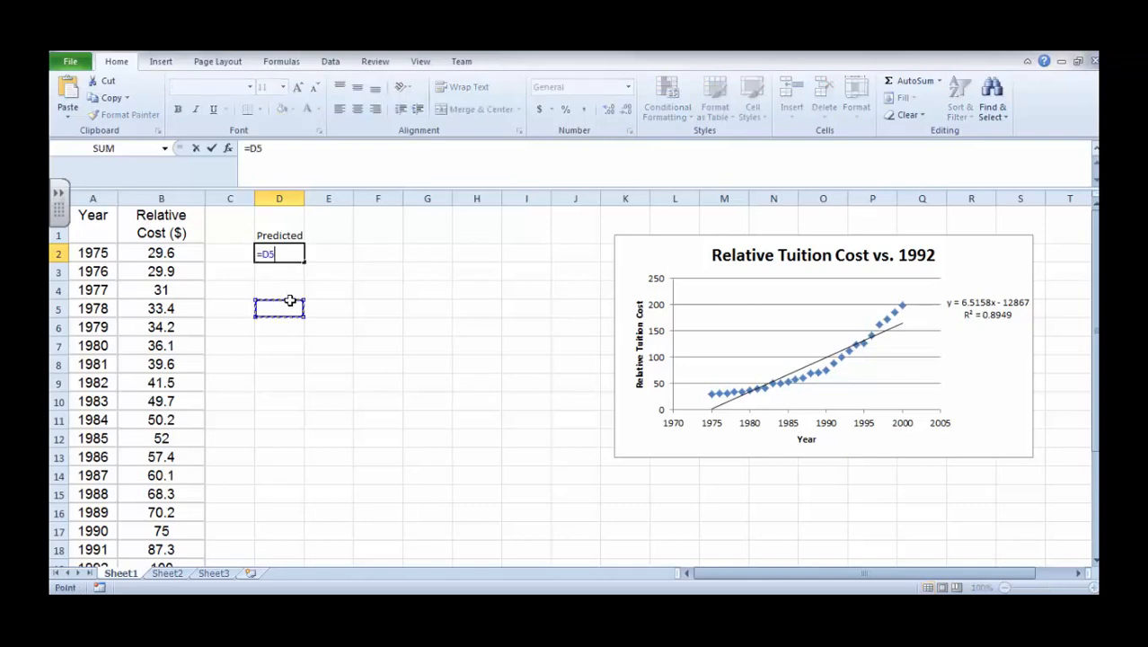
{"action": "key", "text": "Escape"}
Step: Move the chart next to the Predicted column and enter the trendline formula =6.5158*A2-12867 in D2
{"action": "scroll", "coordinate": [294, 299], "scroll_direction": "up", "scroll_amount": 2, "text": "ctrl"}
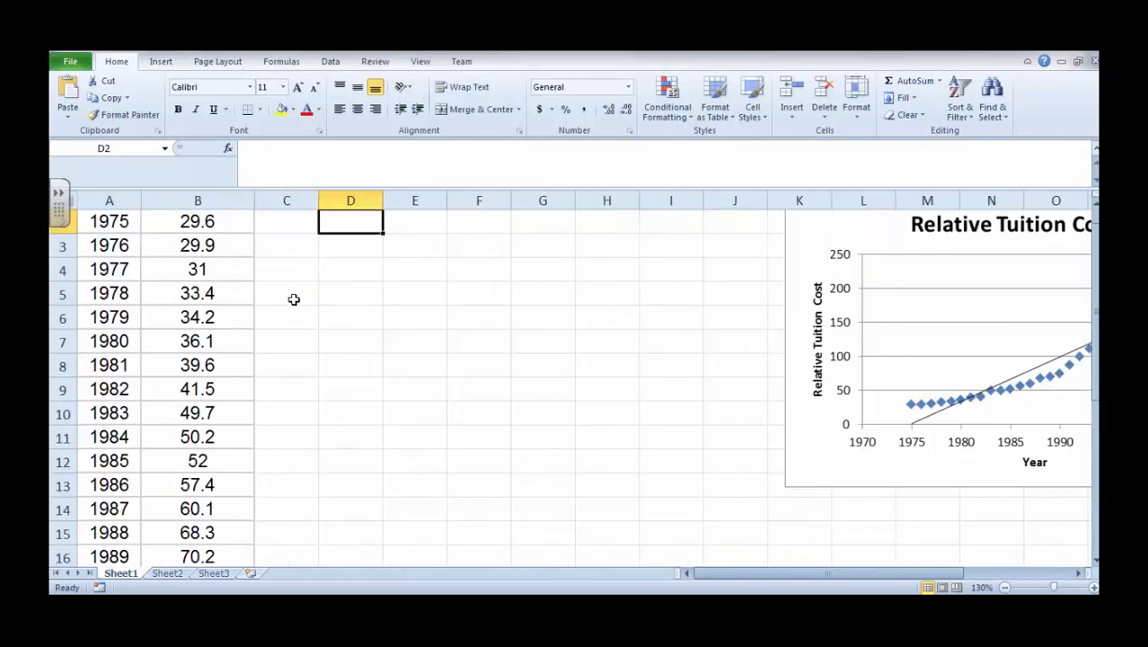
{"action": "left_click_drag", "start_coordinate": [797, 308], "coordinate": [499, 266]}
{"action": "left_click", "coordinate": [333, 272]}
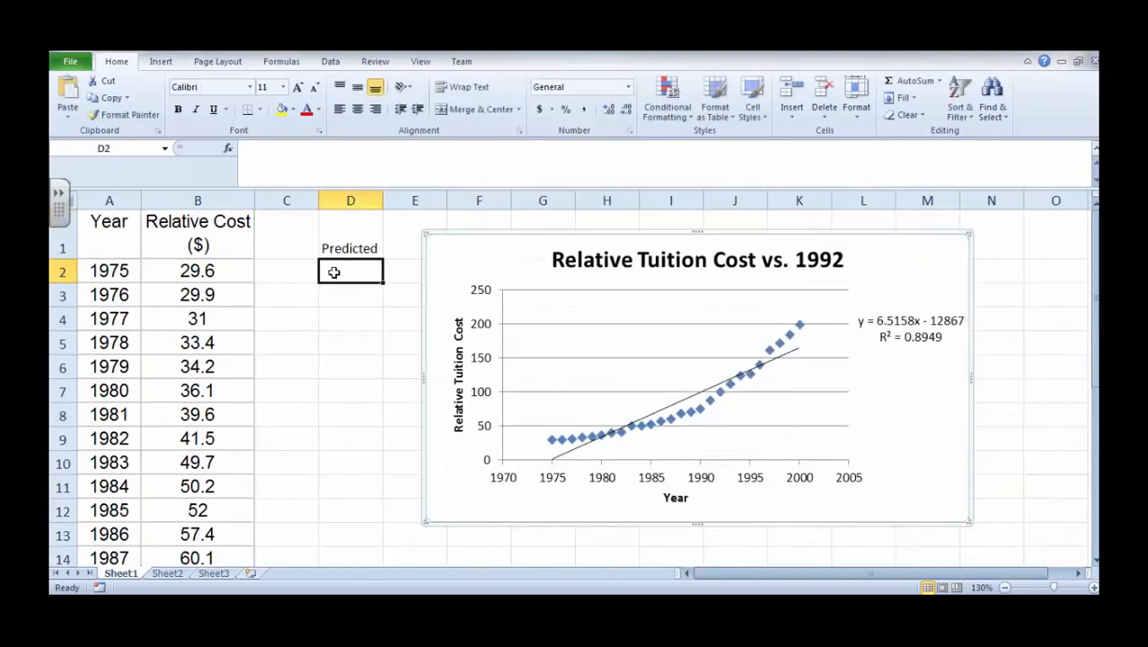
{"action": "type", "text": "="}
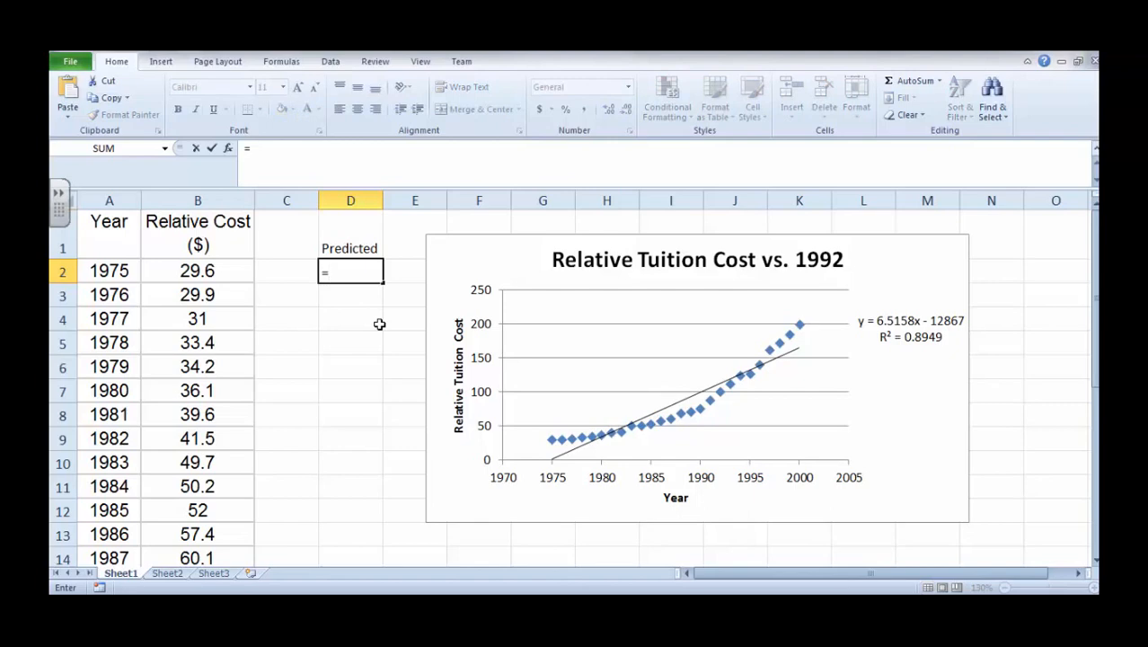
{"action": "type", "text": "6.516"}
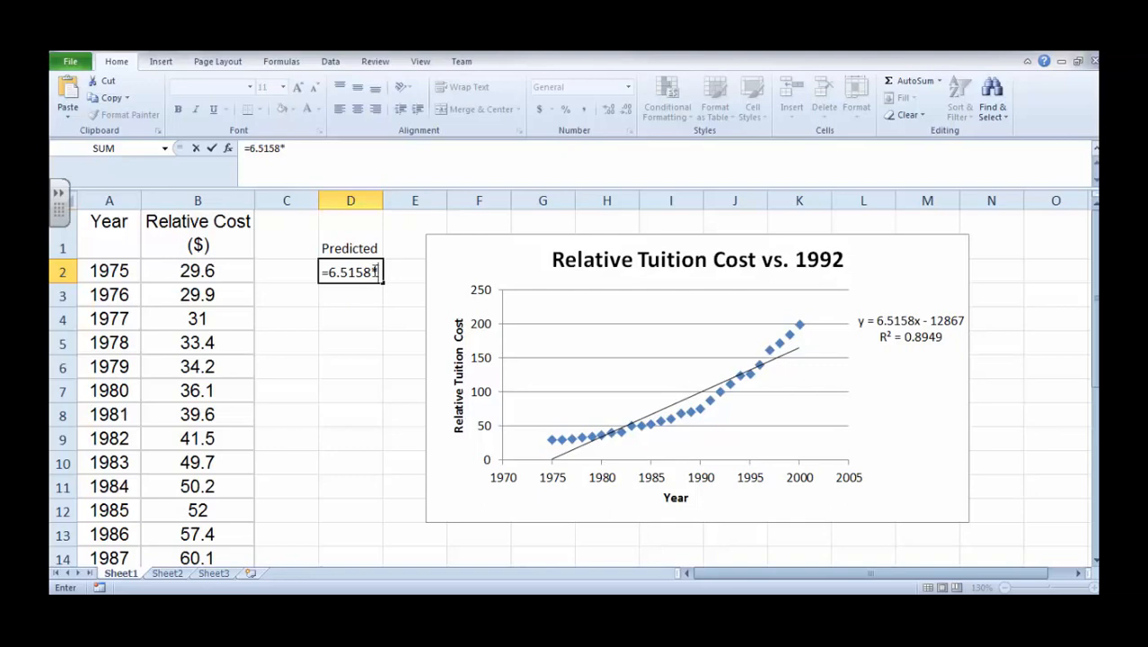
{"action": "left_click", "coordinate": [111, 269]}
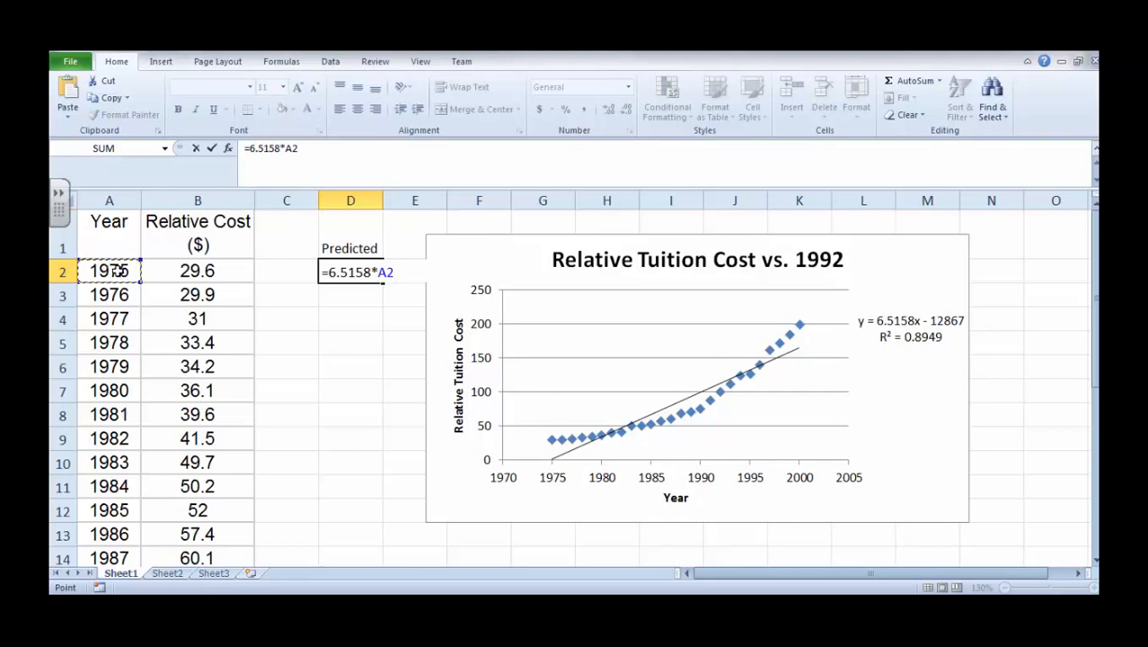
{"action": "type", "text": "-12867"}
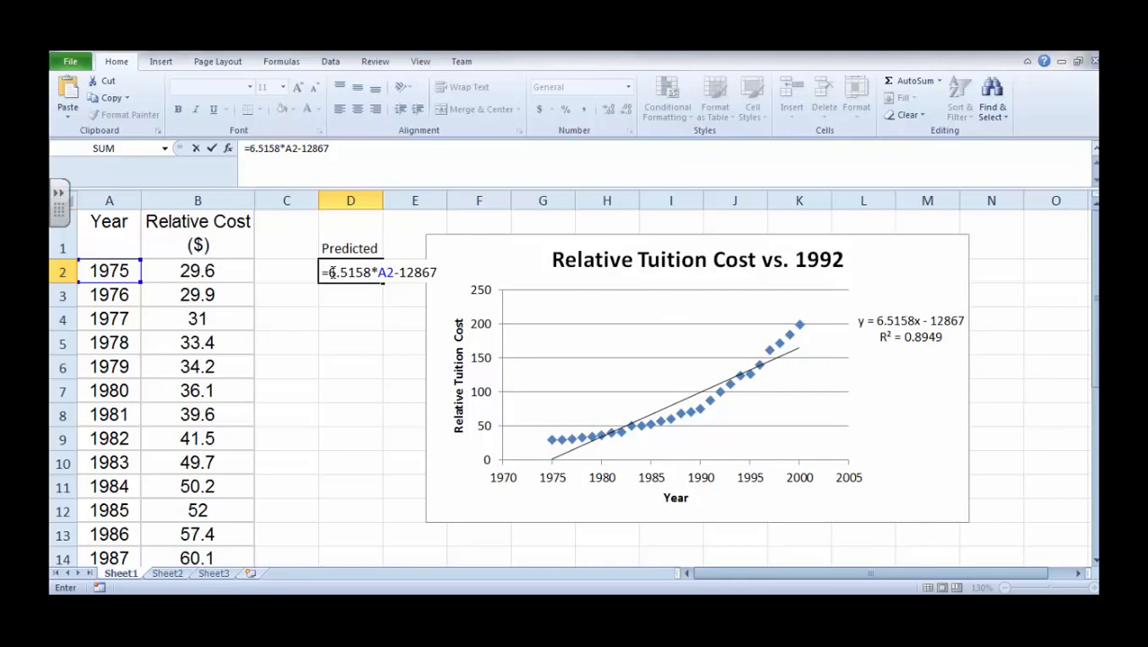
{"action": "key", "text": "Return"}
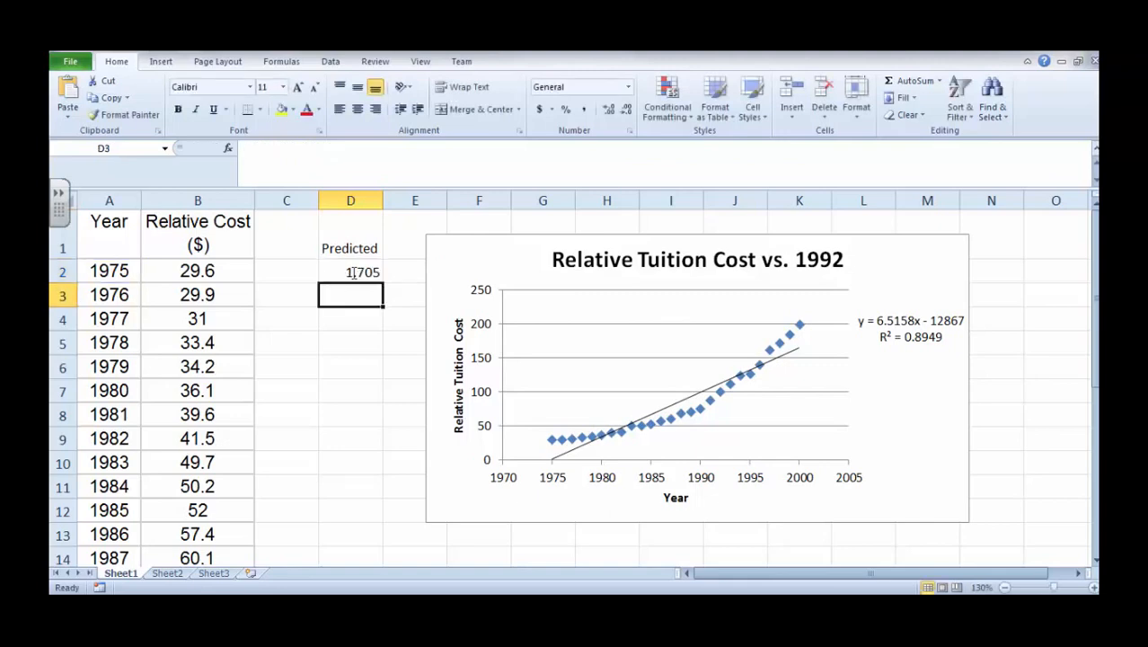
Step: Fill the D2 formula down the Predicted column through D27 to cover every year in the data table
{"action": "left_click", "coordinate": [353, 272]}
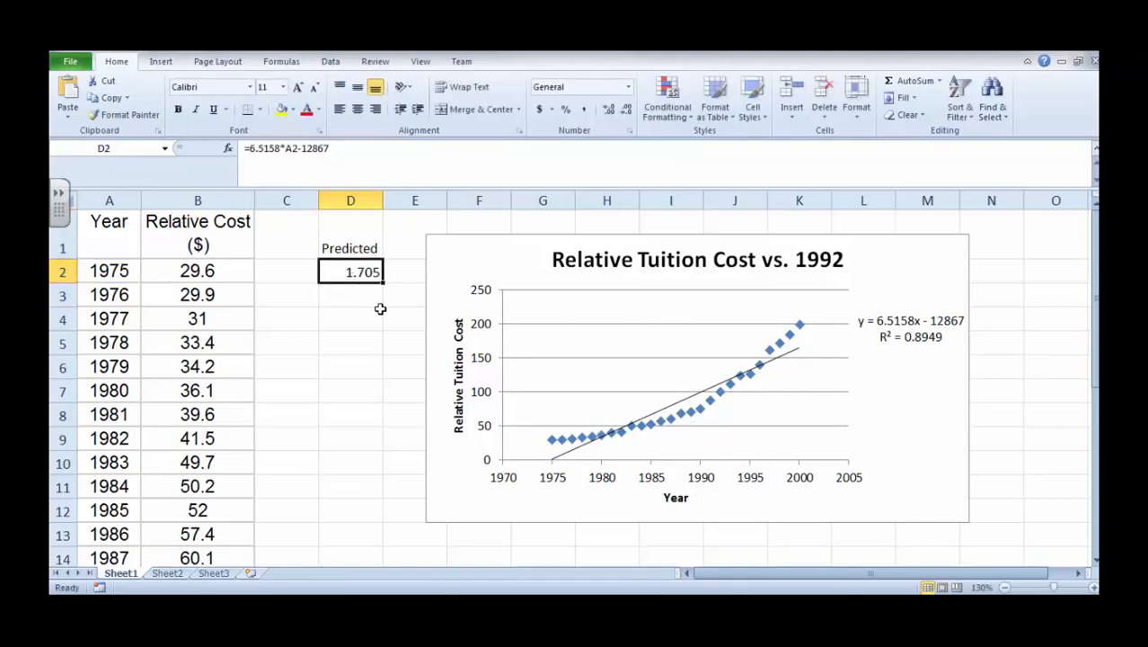
{"action": "left_click_drag", "start_coordinate": [384, 284], "coordinate": [357, 537]}
{"action": "scroll", "coordinate": [416, 468], "scroll_direction": "up", "scroll_amount": 5}
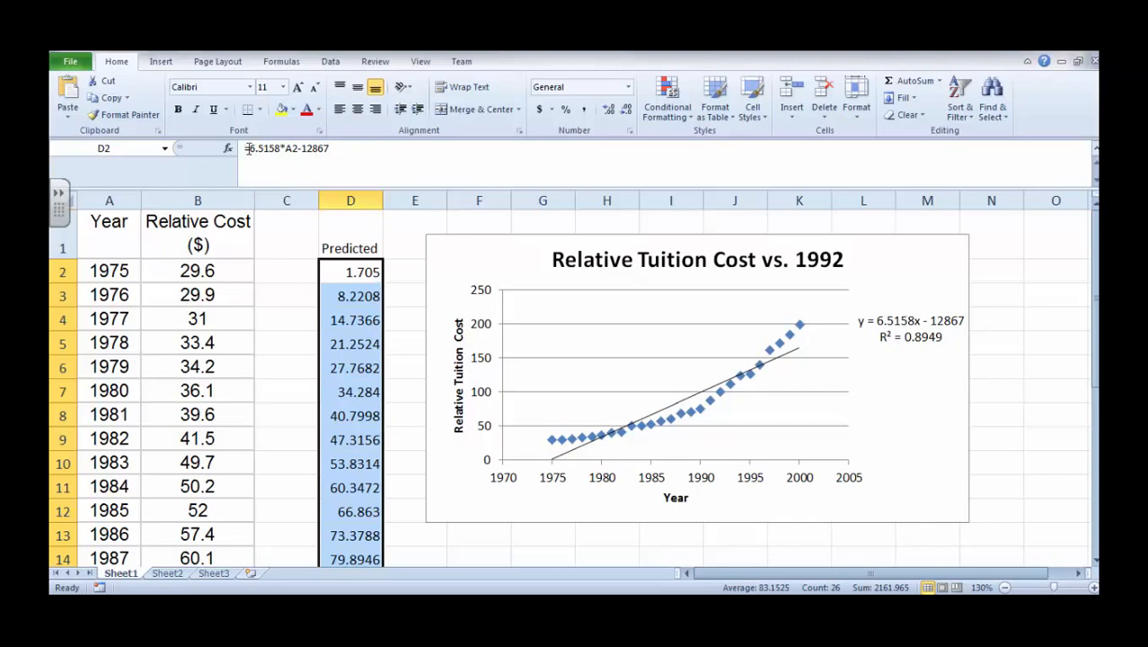
{"action": "left_click", "coordinate": [298, 308]}
{"action": "left_click", "coordinate": [356, 252]}
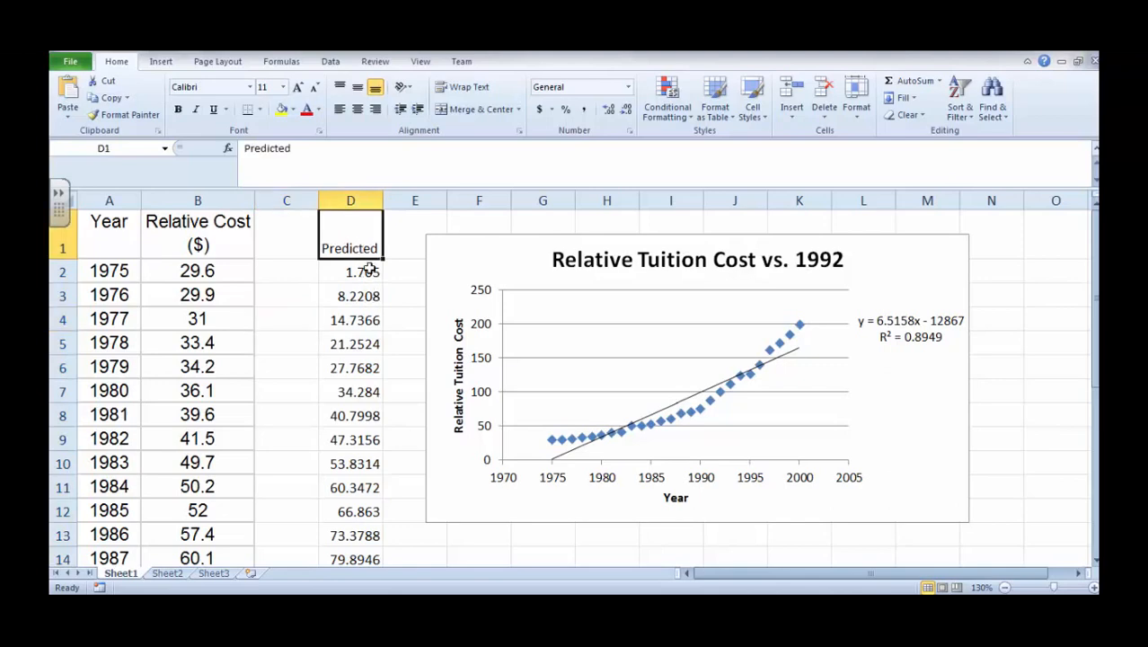
Step: Refill the trendline formula from D2 down through D27 and check the copied formula in D19
{"action": "left_click", "coordinate": [368, 270]}
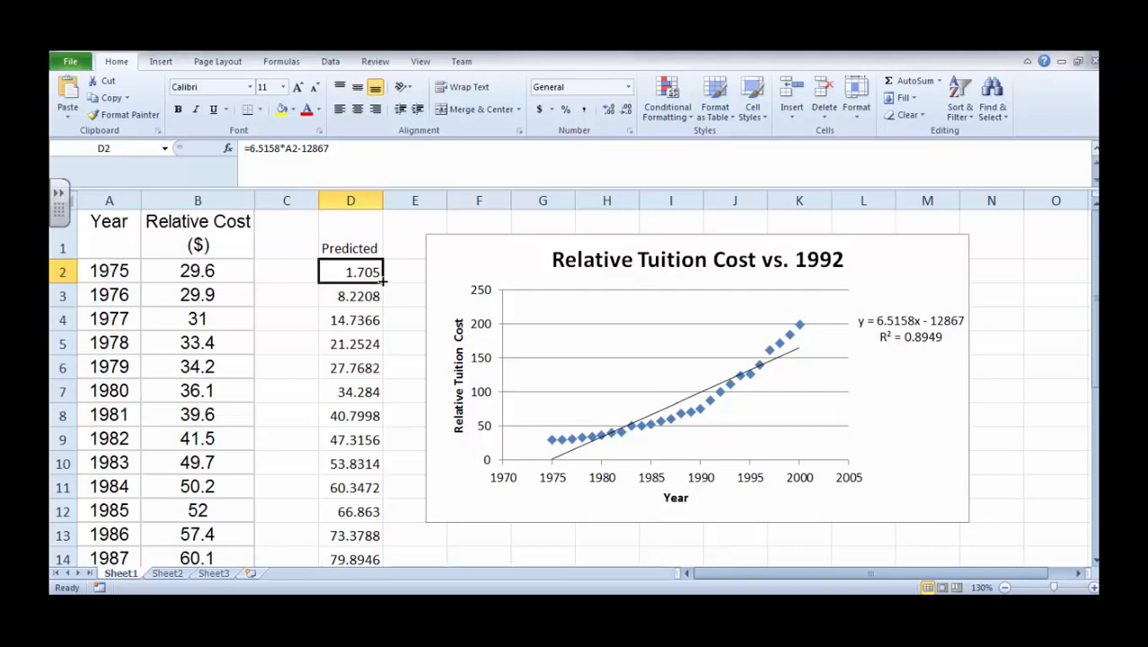
{"action": "left_click_drag", "start_coordinate": [382, 281], "coordinate": [372, 546]}
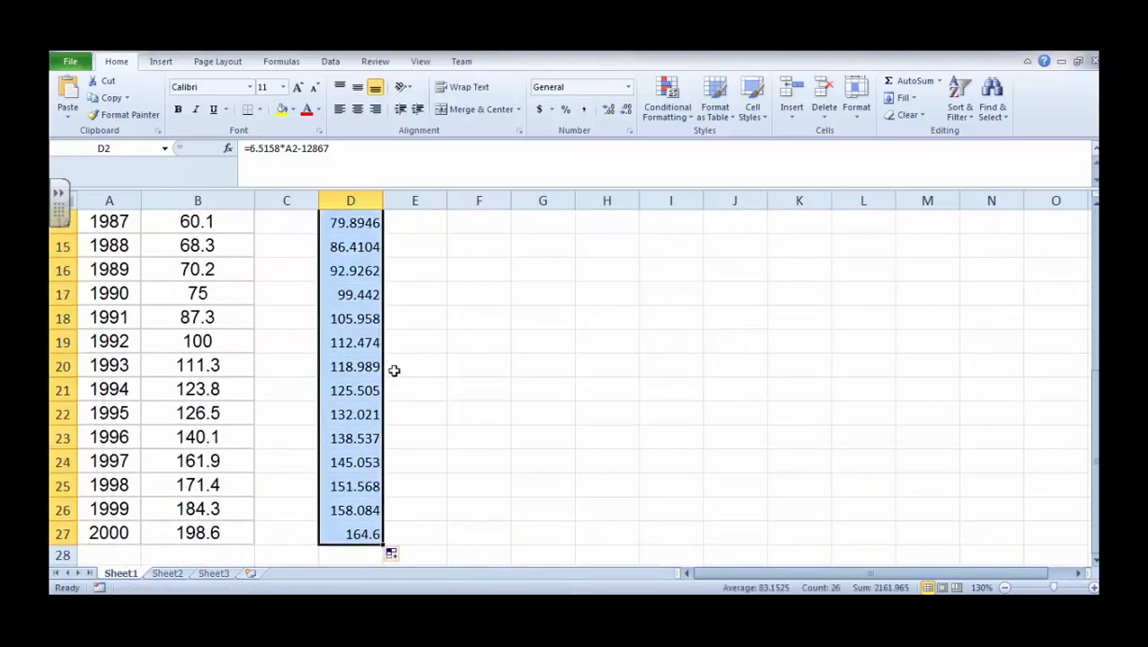
{"action": "left_click", "coordinate": [341, 343]}
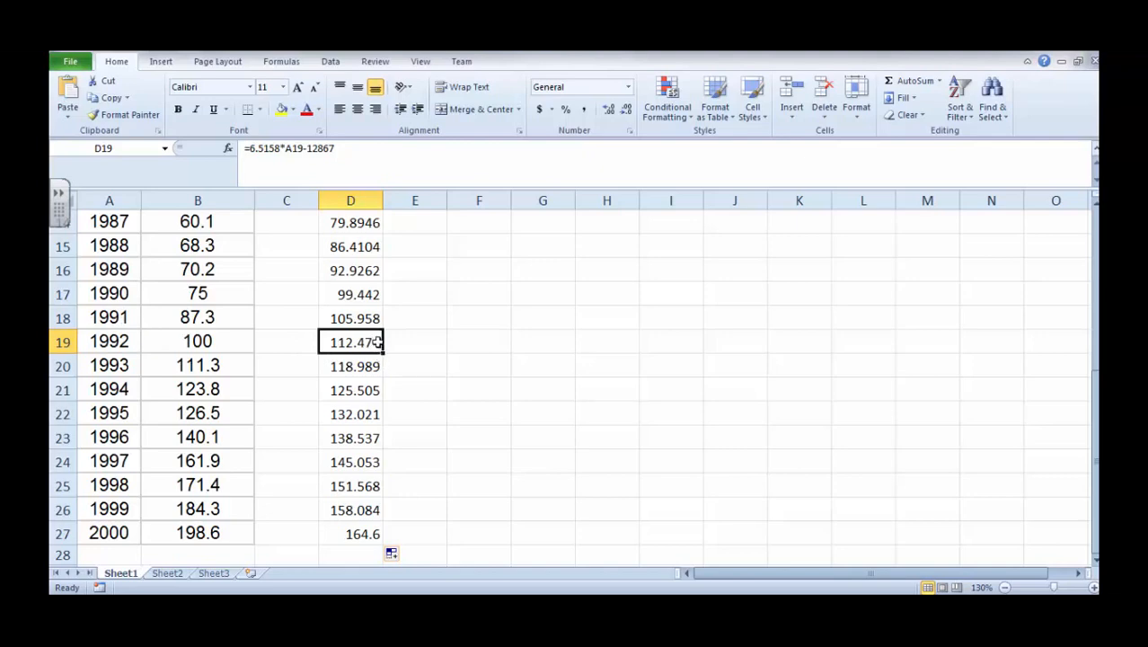
{"action": "scroll", "coordinate": [378, 342], "scroll_direction": "up", "scroll_amount": 5}
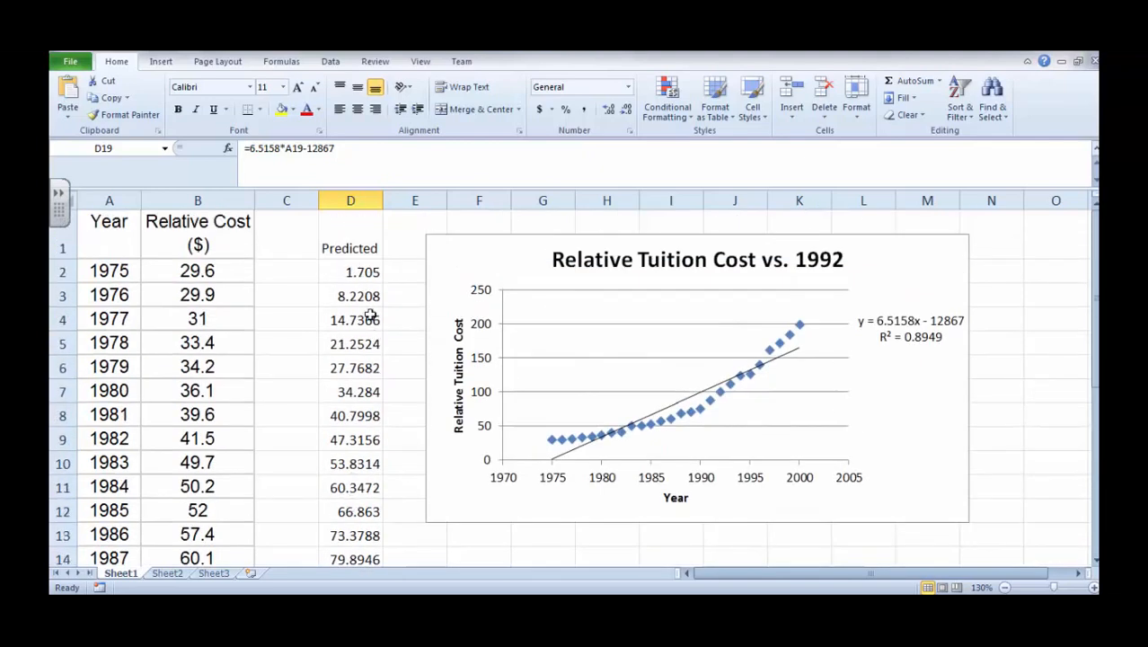
Step: Copy the D2 formula, paste it into D3:D27 of the Predicted column, and check the formulas in D3 and D2
{"action": "left_click", "coordinate": [362, 274]}
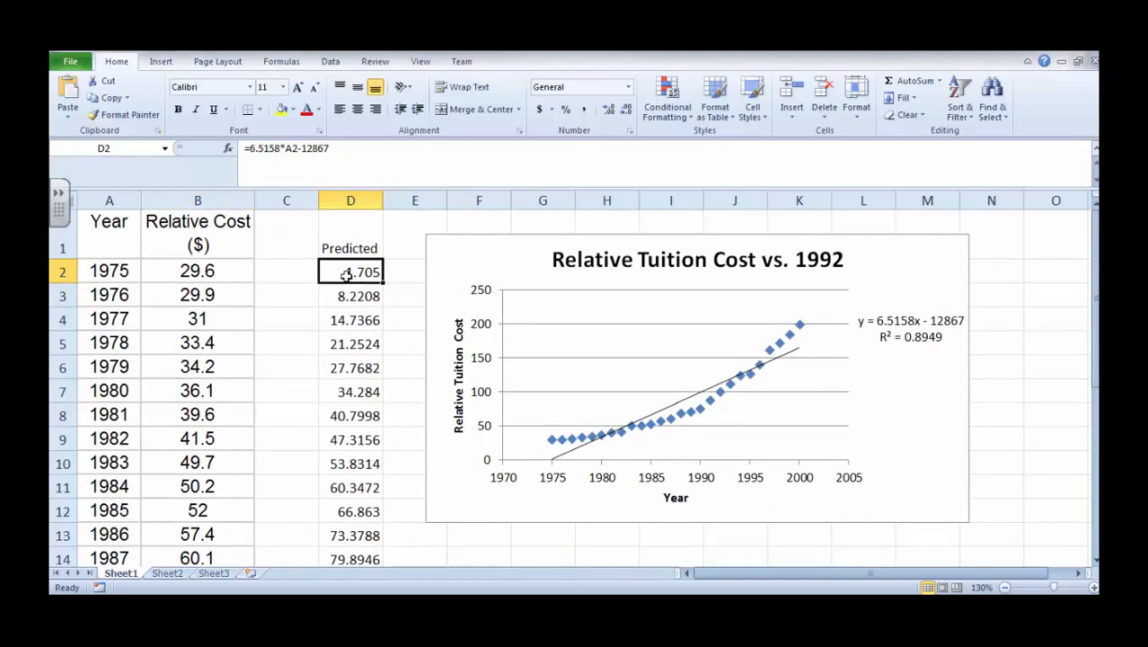
{"action": "key", "text": "ctrl+c"}
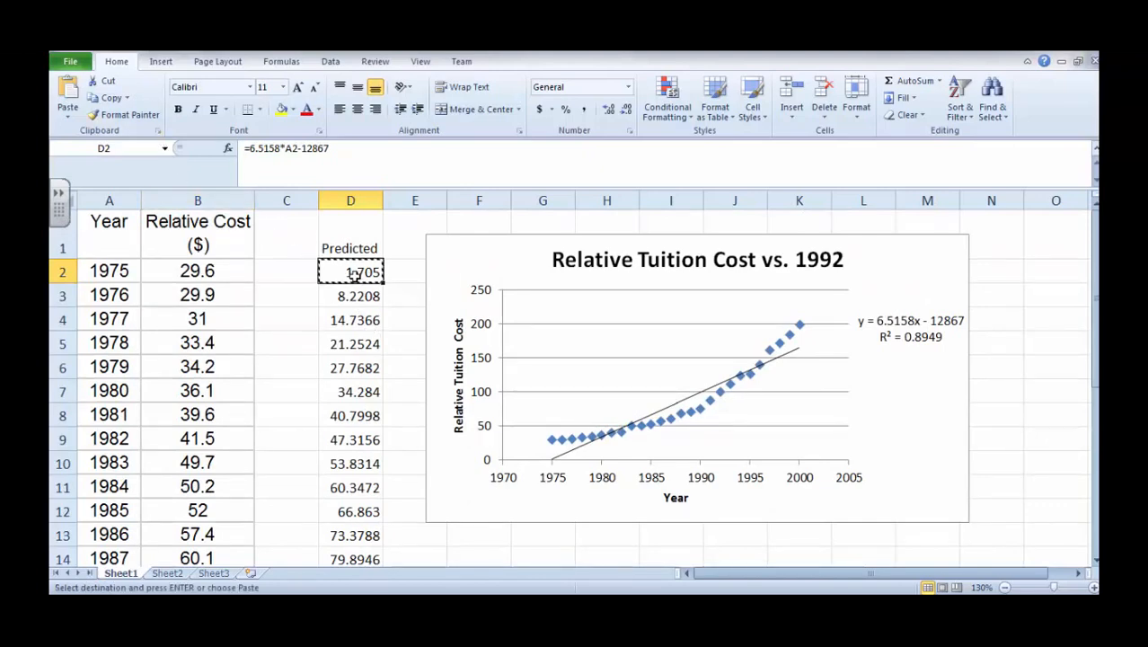
{"action": "left_click", "coordinate": [365, 295]}
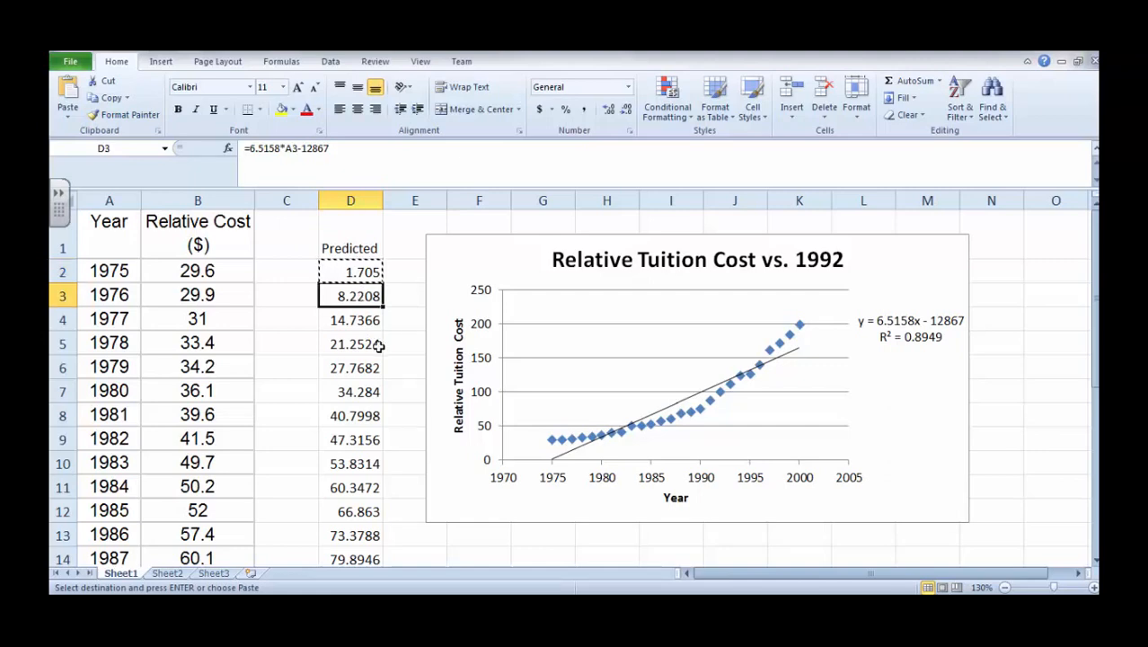
{"action": "key", "text": "shift+Down"}
{"action": "key", "text": "shift+Down"}
{"action": "key", "text": "shift+Down"}
{"action": "key", "text": "shift+Down"}
{"action": "key", "text": "shift+Down"}
{"action": "key", "text": "shift+Down"}
{"action": "key", "text": "shift+Down"}
{"action": "key", "text": "shift+Down"}
{"action": "key", "text": "shift+Down"}
{"action": "key", "text": "shift+Down"}
{"action": "key", "text": "shift+Down"}
{"action": "key", "text": "shift+Down"}
{"action": "key", "text": "shift+Down"}
{"action": "key", "text": "shift+Down"}
{"action": "key", "text": "shift+Down"}
{"action": "key", "text": "shift+Down"}
{"action": "key", "text": "shift+Down"}
{"action": "key", "text": "shift+Down"}
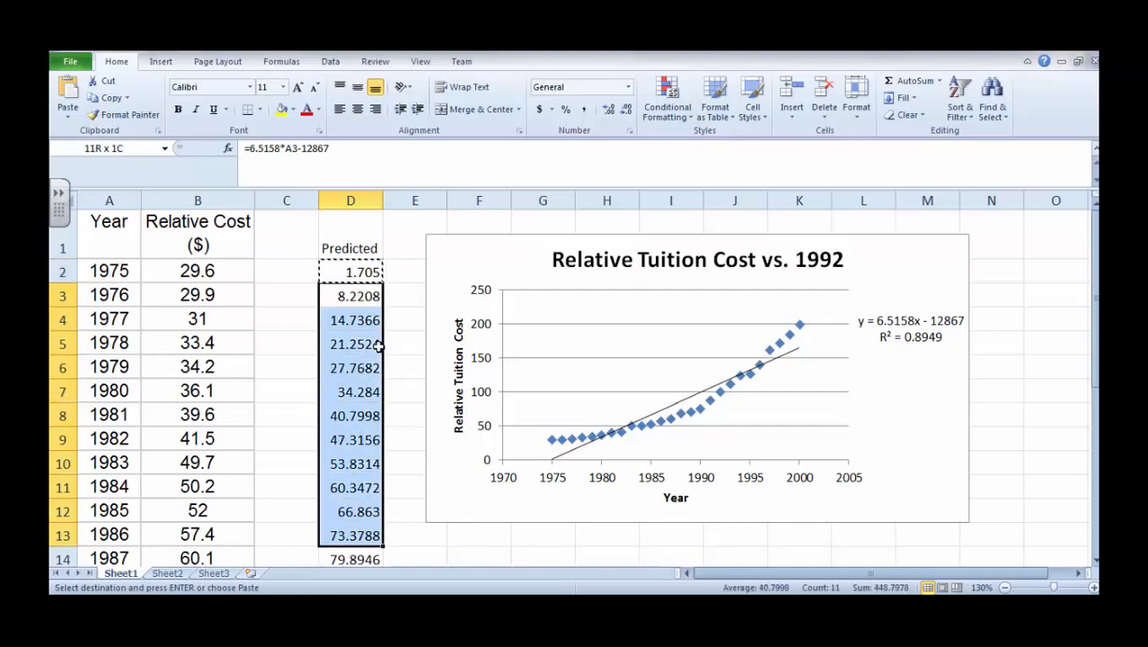
{"action": "key", "text": "shift+Down"}
{"action": "key", "text": "shift+Down"}
{"action": "key", "text": "shift+Down"}
{"action": "key", "text": "shift+Down"}
{"action": "key", "text": "shift+Down"}
{"action": "key", "text": "shift+Down"}
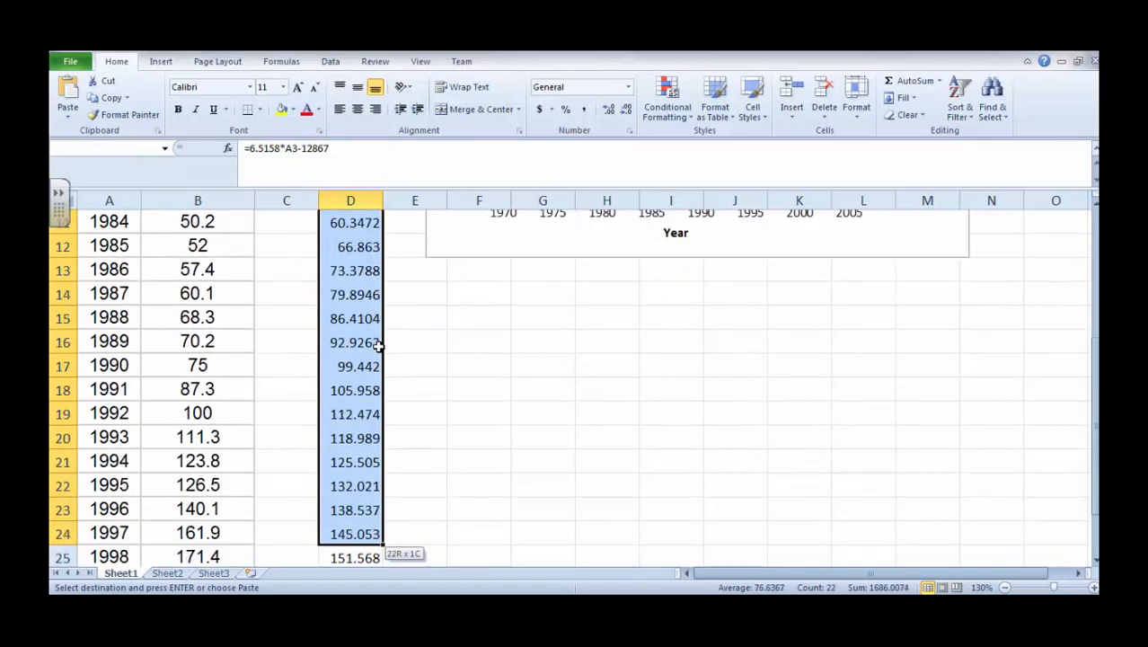
{"action": "key", "text": "ctrl+v"}
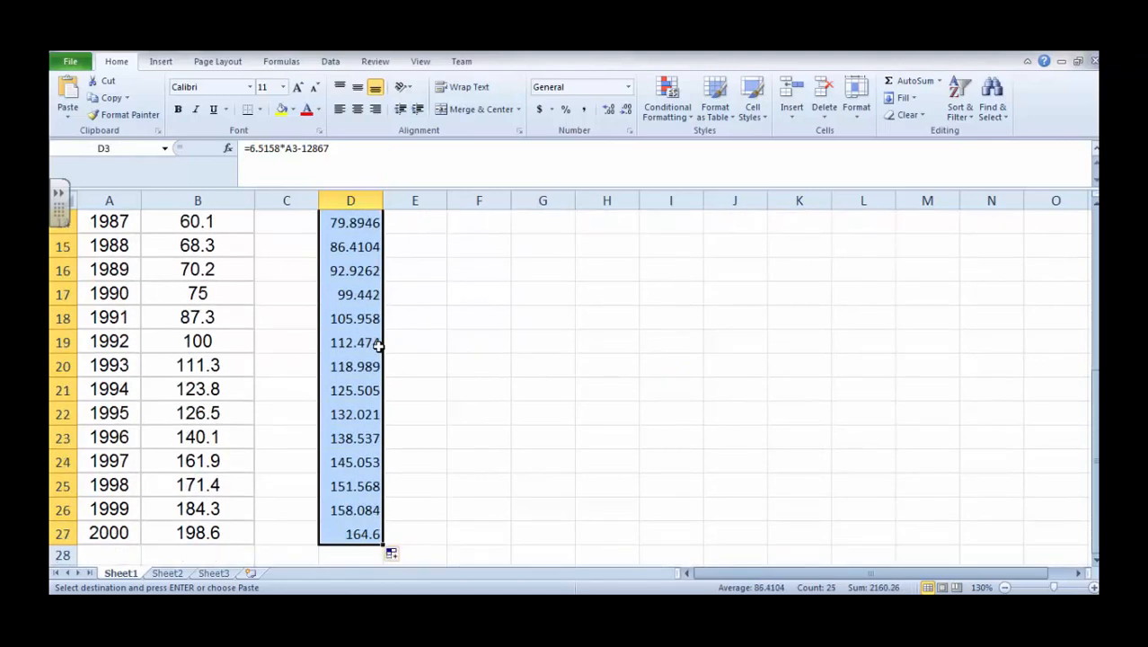
{"action": "scroll", "coordinate": [377, 345], "scroll_direction": "up", "scroll_amount": 5}
{"action": "left_click", "coordinate": [376, 300]}
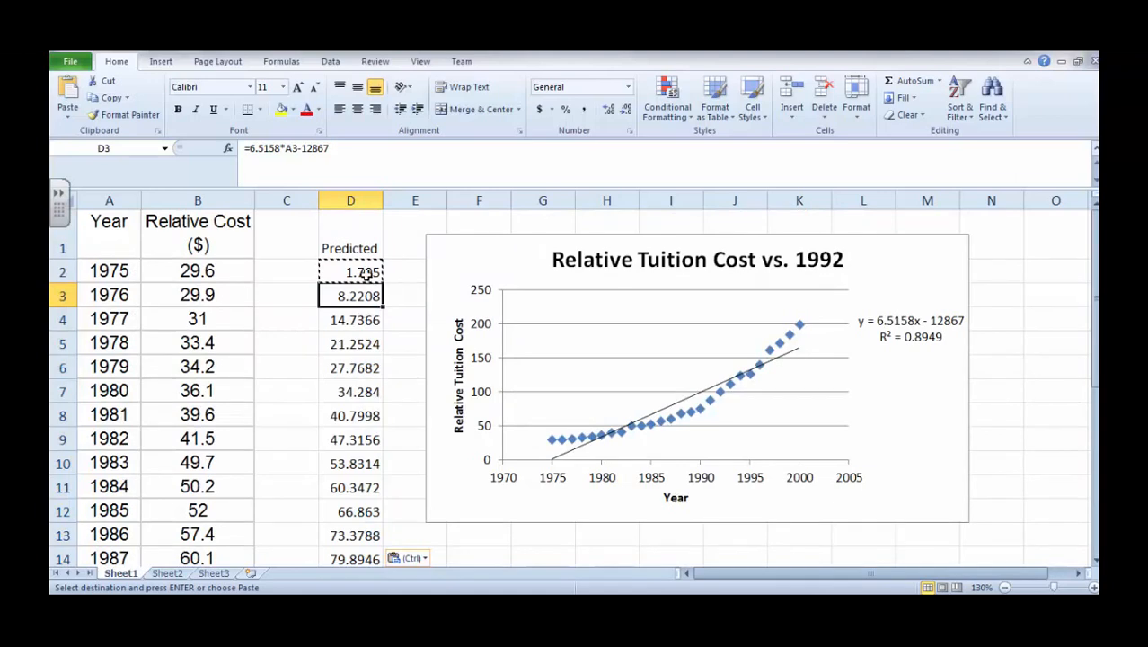
{"action": "left_click", "coordinate": [367, 274]}
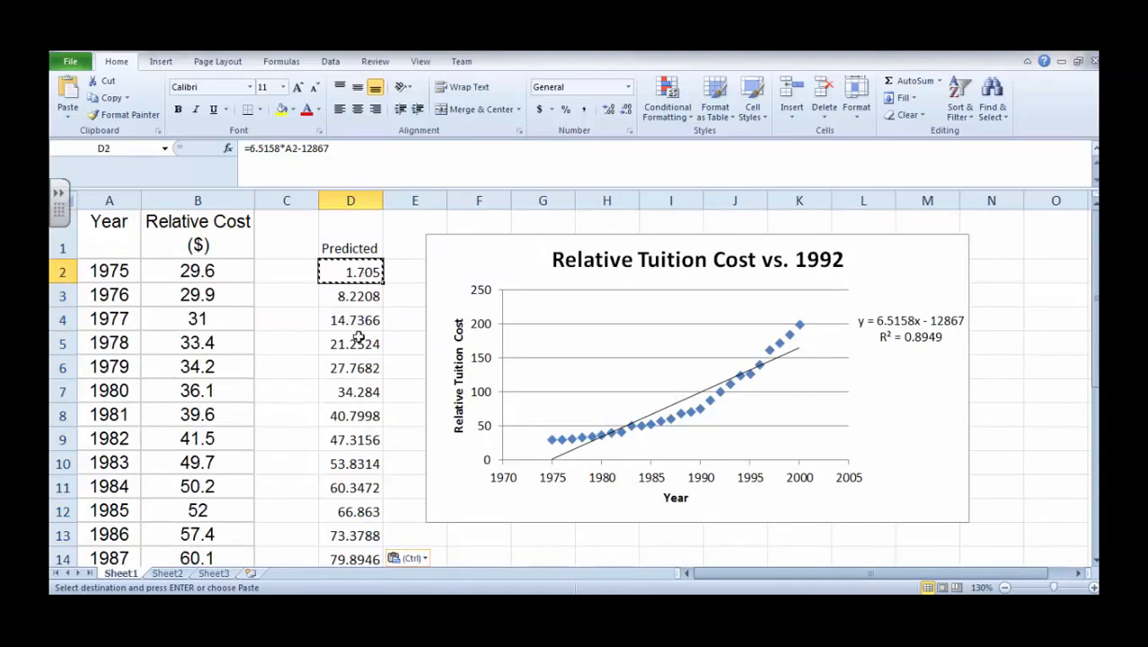
Step: Move the chart further right to free column E and enter the heading "Residuals" in E1
{"action": "left_click_drag", "start_coordinate": [461, 249], "coordinate": [512, 246]}
{"action": "left_click", "coordinate": [408, 245]}
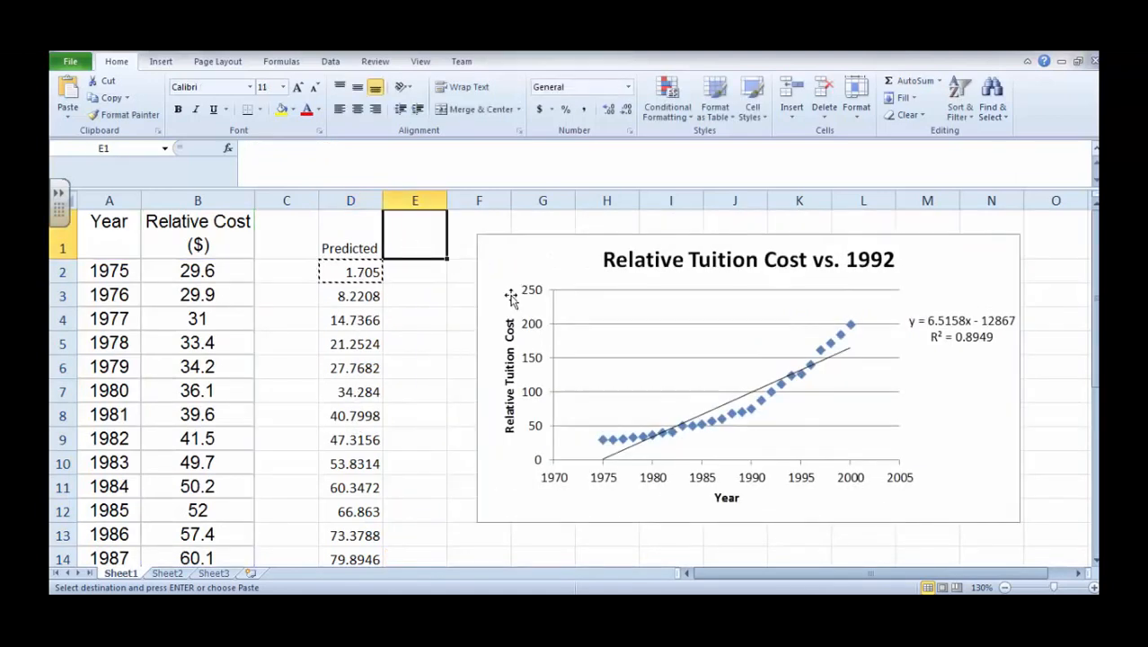
{"action": "type", "text": "Resi"}
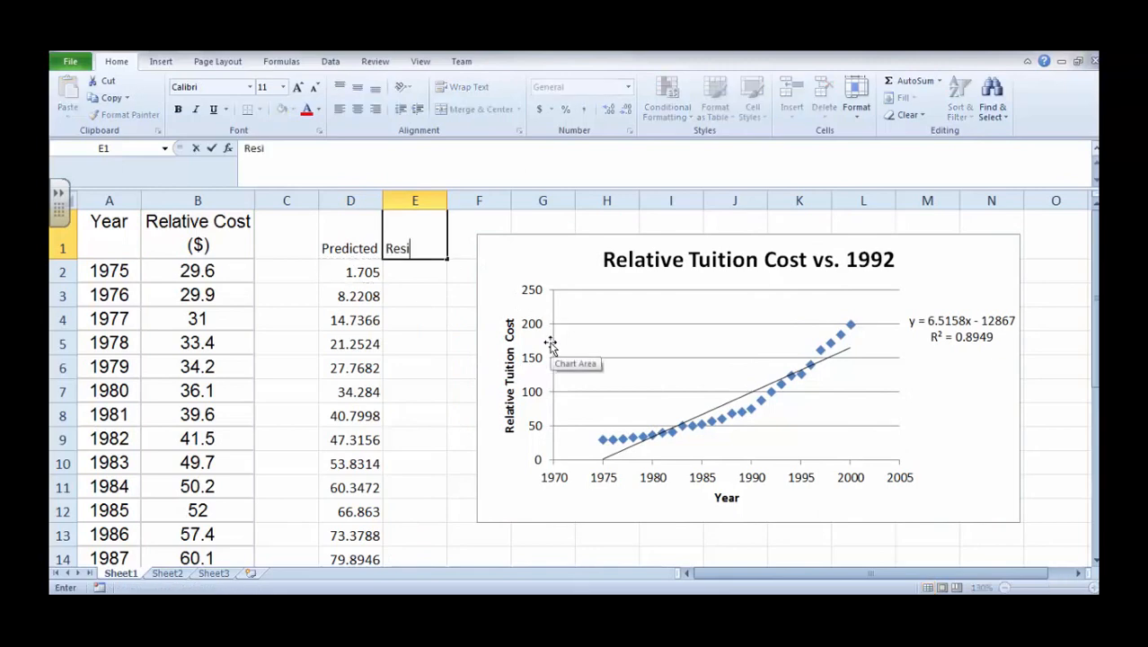
{"action": "type", "text": "dul"}
{"action": "type", "text": "als"}
{"action": "key", "text": "Return"}
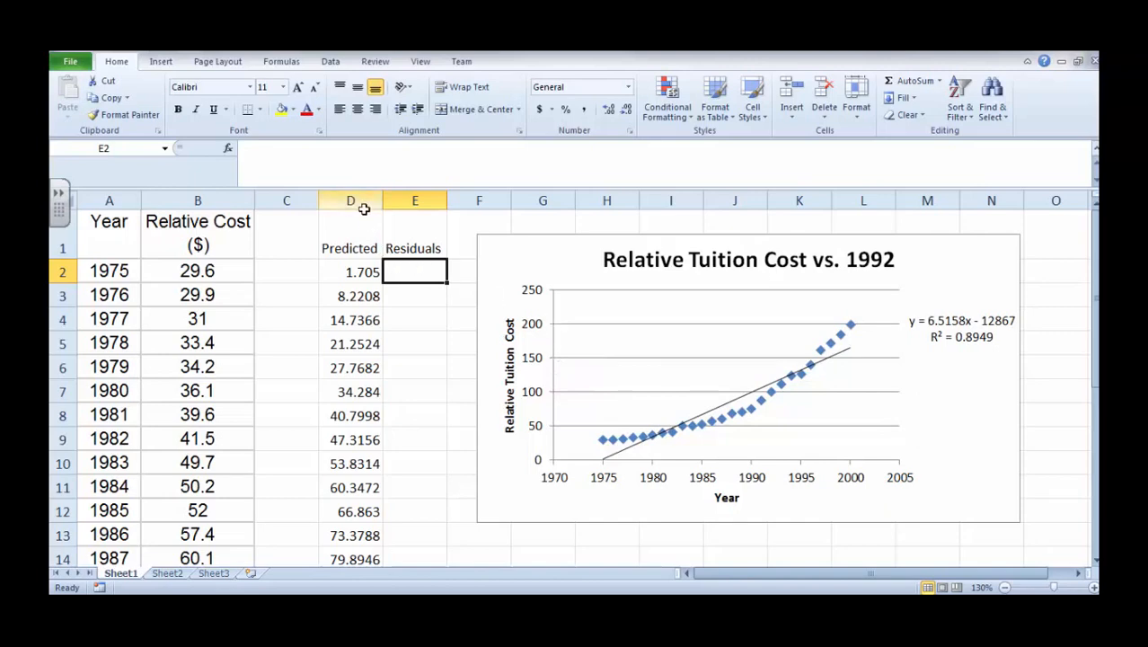
Step: Set the font size of columns D and E to 14 and widen column D to fit the Predicted heading
{"action": "left_click_drag", "start_coordinate": [364, 201], "coordinate": [402, 203]}
{"action": "left_click", "coordinate": [284, 89]}
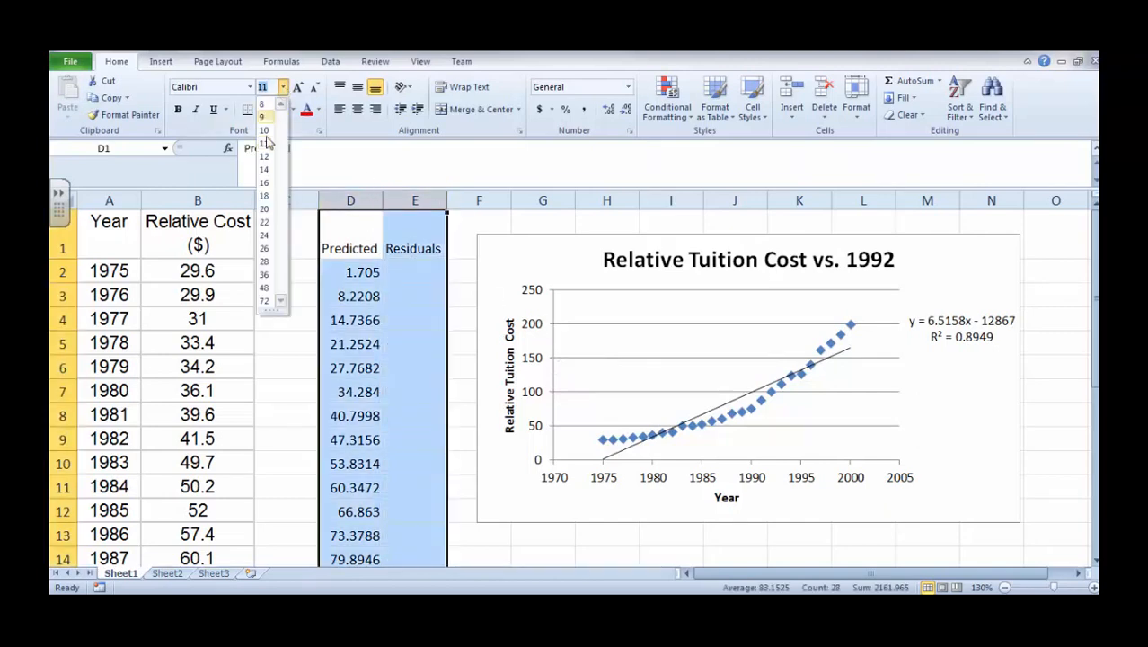
{"action": "left_click", "coordinate": [266, 171]}
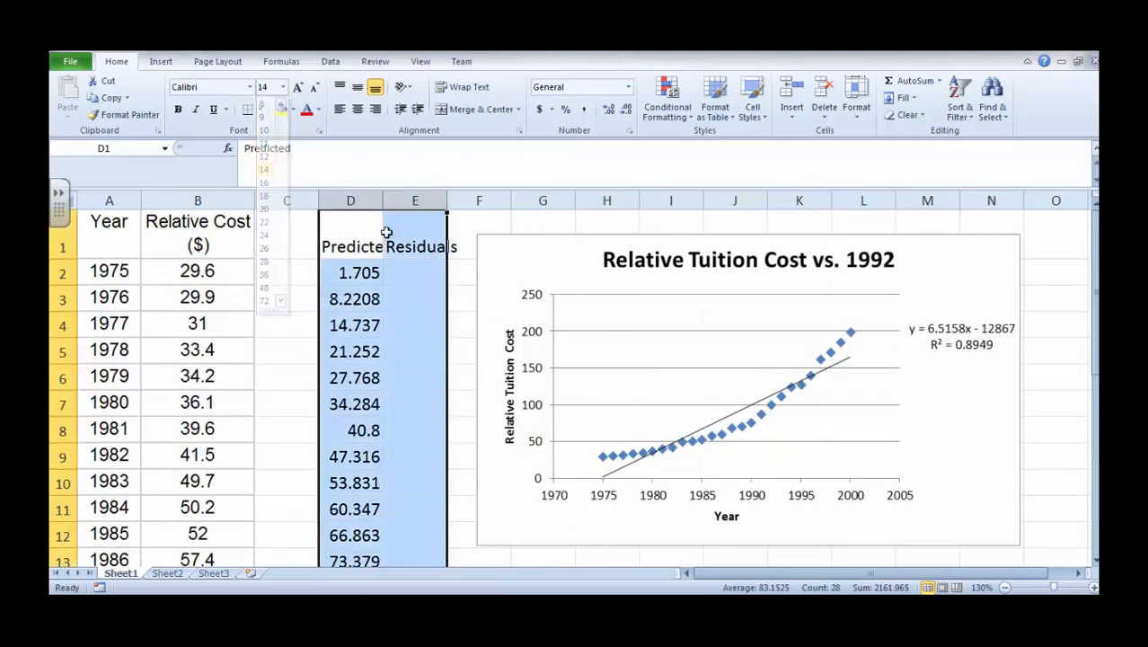
{"action": "left_click", "coordinate": [430, 271]}
{"action": "left_click_drag", "start_coordinate": [384, 201], "coordinate": [401, 201]}
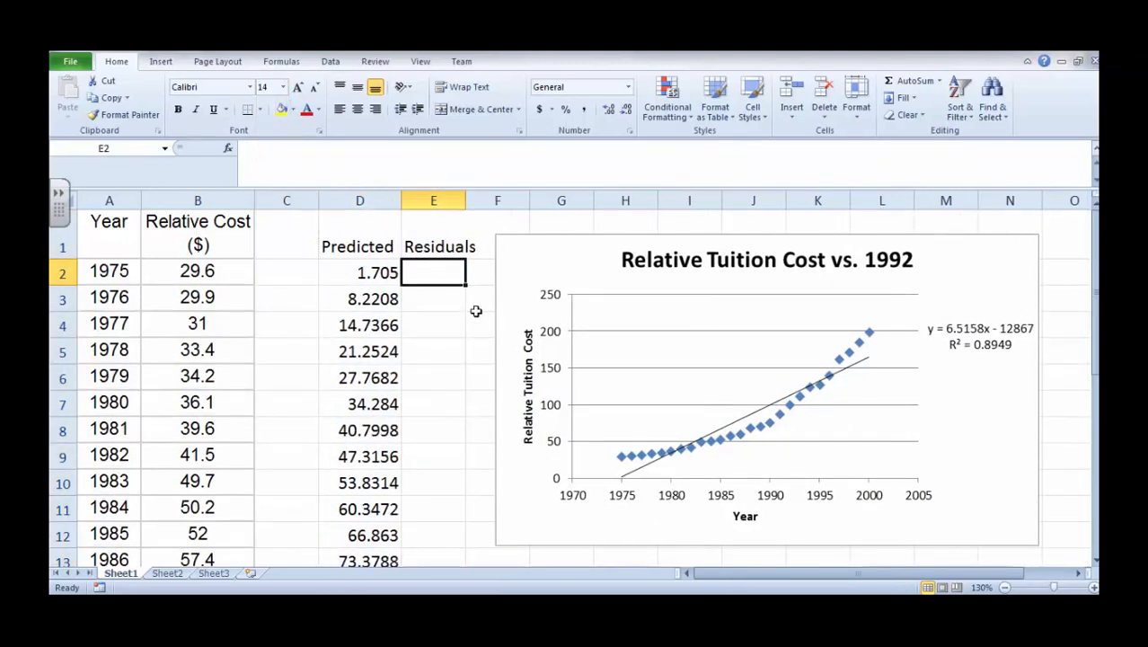
Step: Enter the residual formula =D2-B2 in E2, subtracting the relative cost from the predicted value
{"action": "type", "text": "=D2-"}
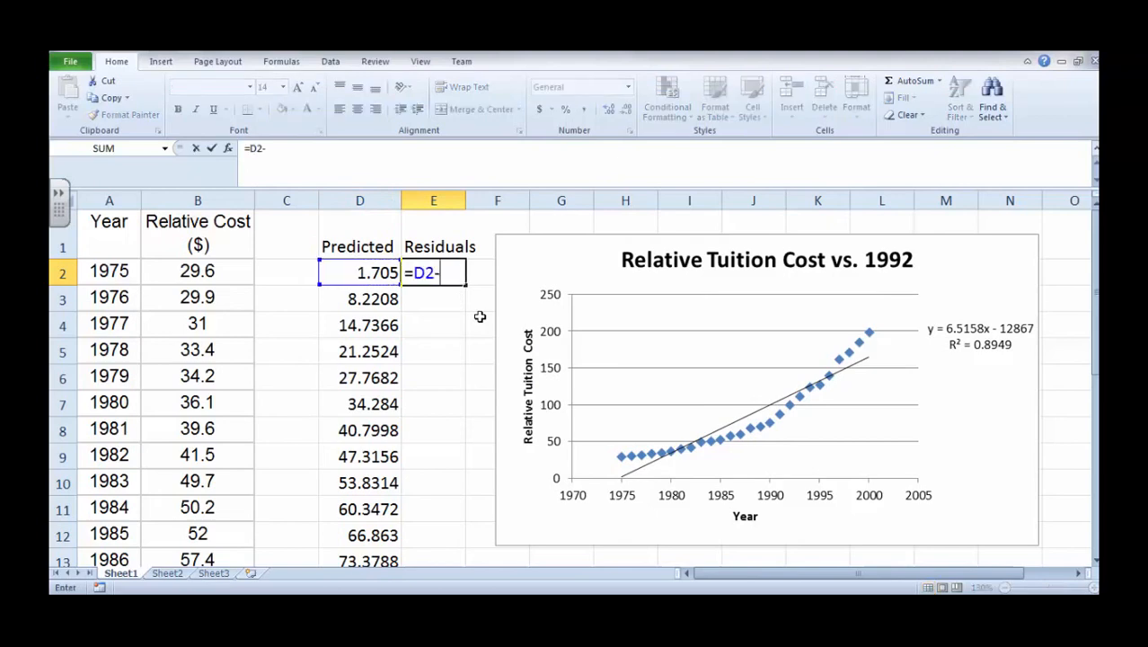
{"action": "key", "text": "Left"}
{"action": "key", "text": "Left"}
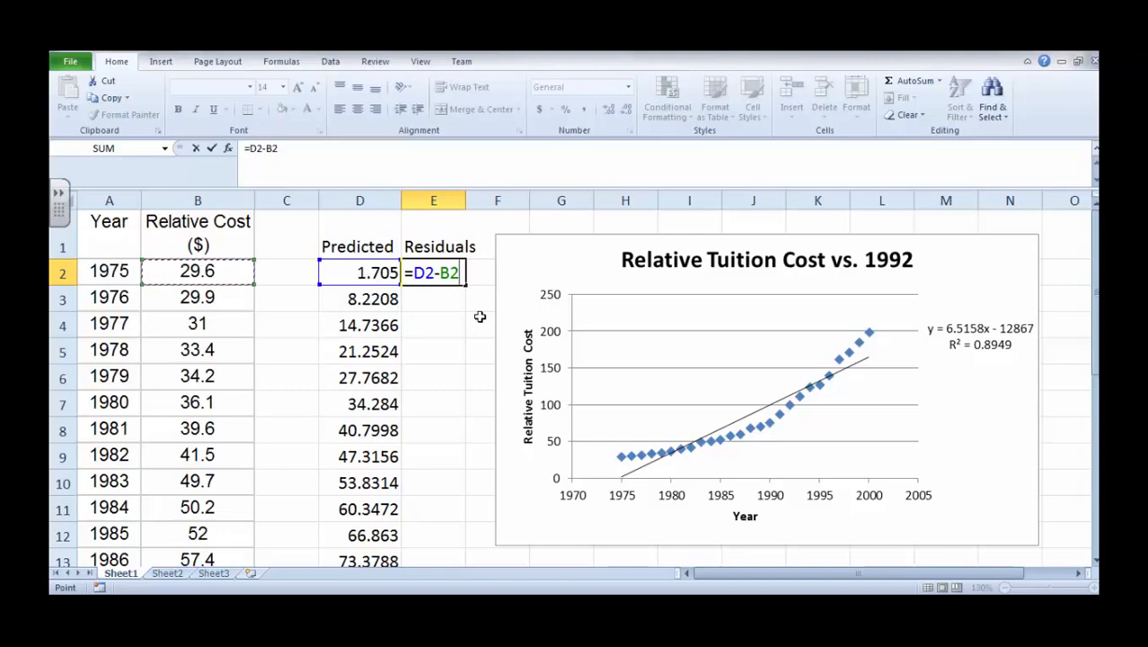
{"action": "key", "text": "Return"}
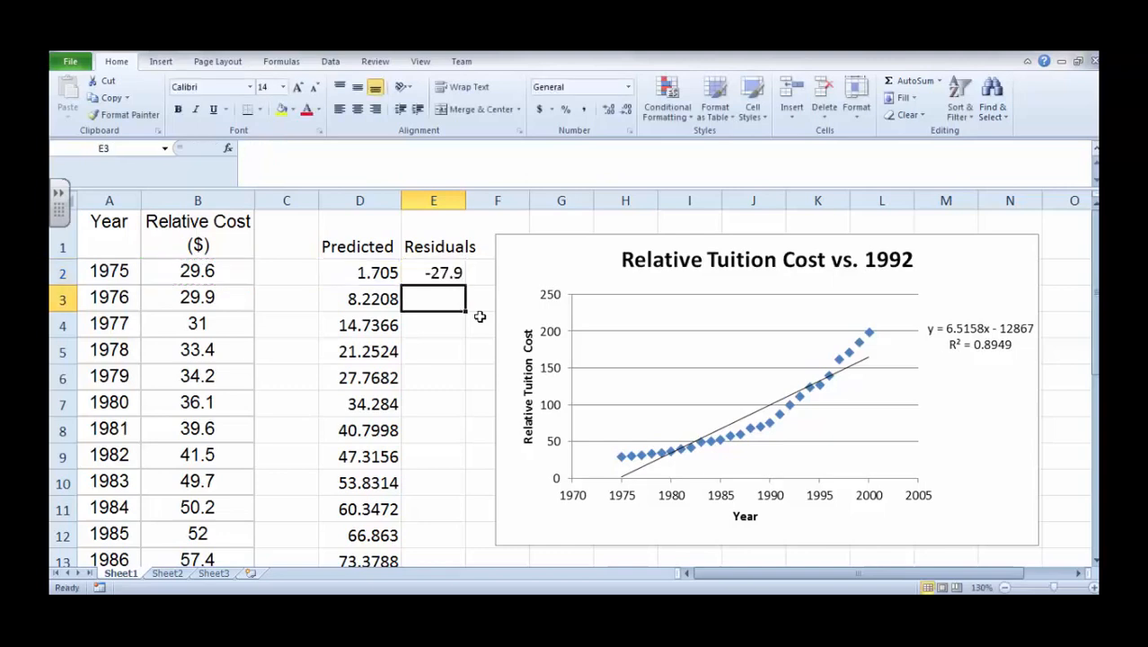
Step: Widen column E to fit the Residuals heading and fill the E2 formula down through E27
{"action": "left_click", "coordinate": [454, 274]}
{"action": "left_click_drag", "start_coordinate": [466, 197], "coordinate": [484, 196]}
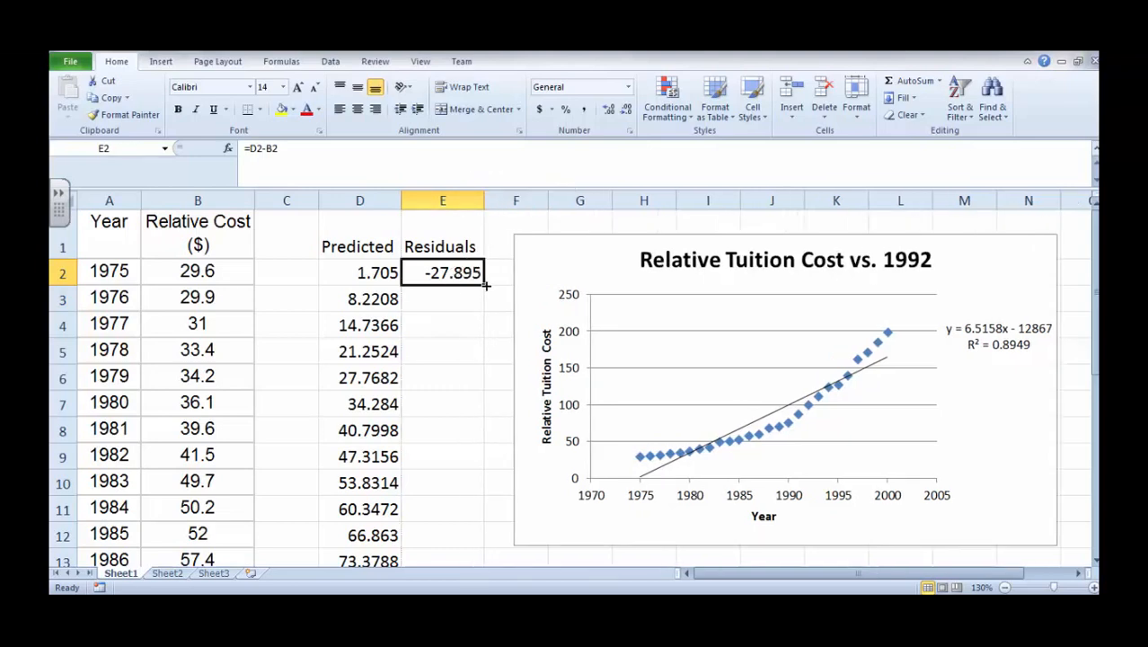
{"action": "left_click_drag", "start_coordinate": [485, 284], "coordinate": [450, 517]}
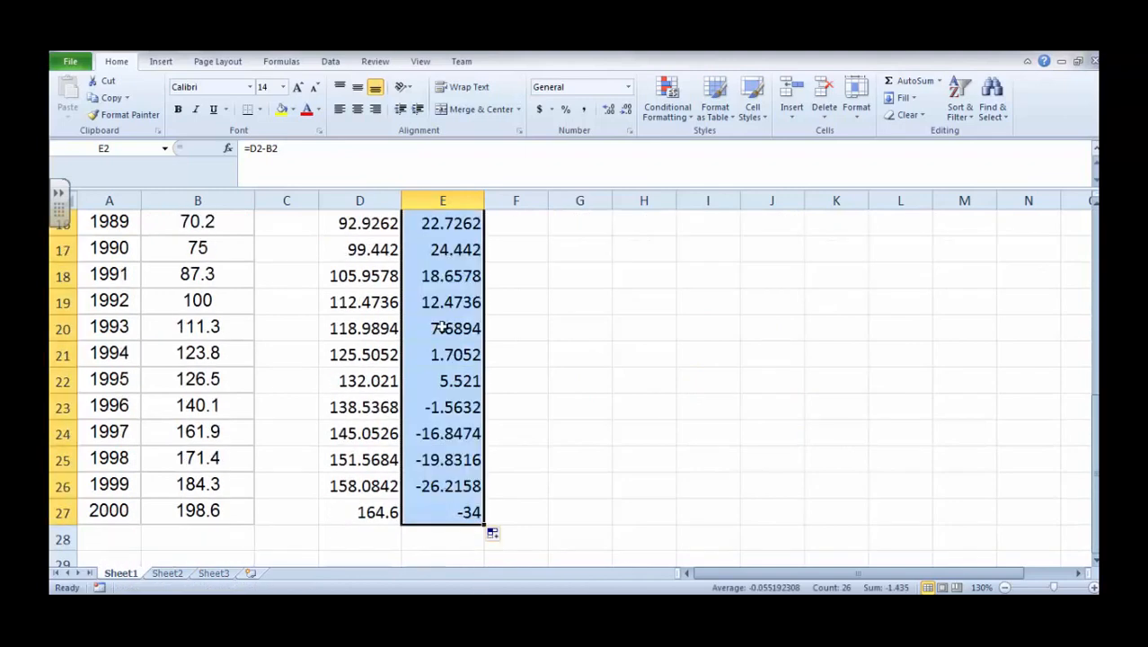
{"action": "scroll", "coordinate": [431, 413], "scroll_direction": "up", "scroll_amount": 5}
{"action": "left_click", "coordinate": [438, 325]}
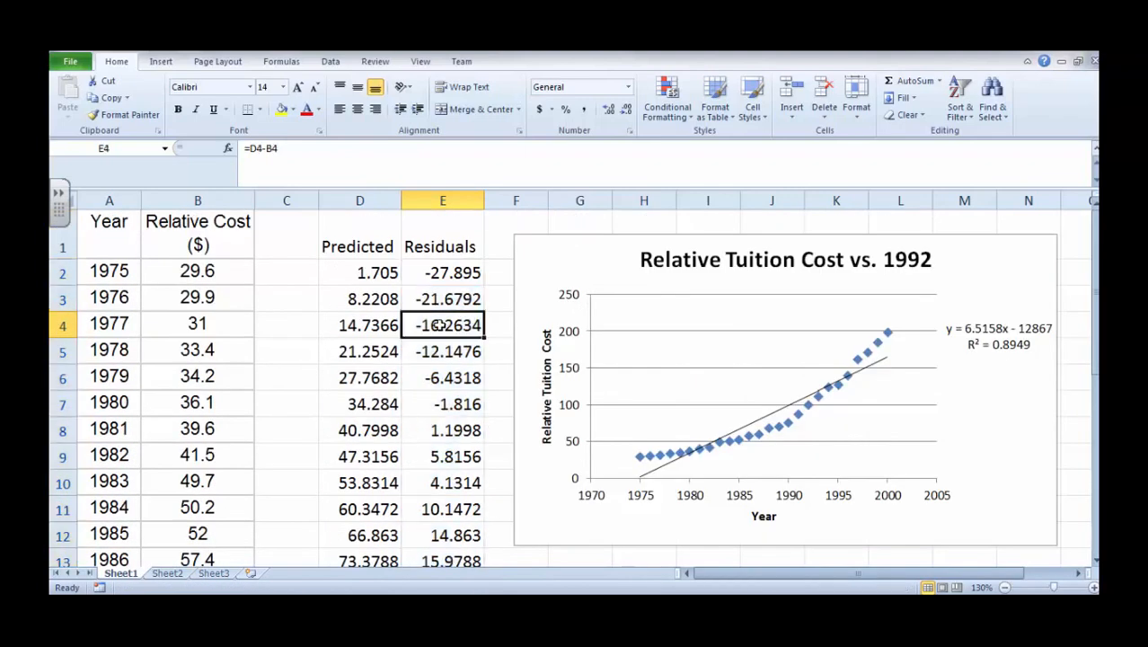
Step: Move the Relative Tuition Cost chart down to about row 13 to free the area beside the upper data rows
{"action": "left_click_drag", "start_coordinate": [552, 260], "coordinate": [525, 455]}
{"action": "scroll", "coordinate": [564, 400], "scroll_direction": "down", "scroll_amount": 1}
{"action": "scroll", "coordinate": [564, 400], "scroll_direction": "down", "scroll_amount": 2}
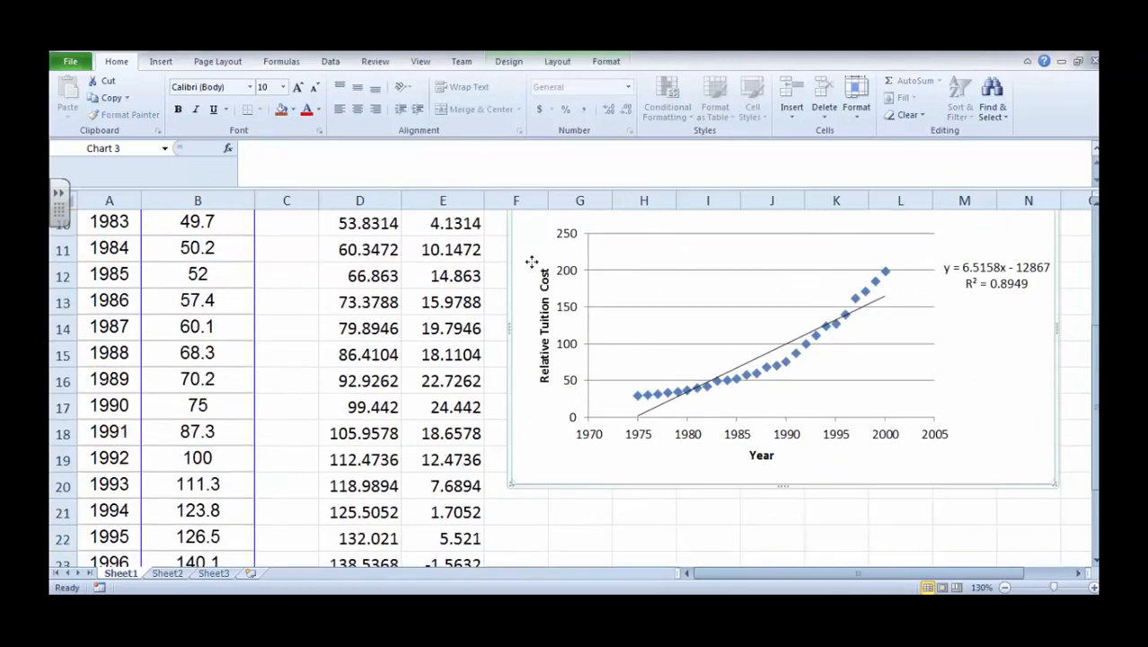
{"action": "left_click_drag", "start_coordinate": [533, 258], "coordinate": [526, 354]}
{"action": "scroll", "coordinate": [526, 355], "scroll_direction": "up", "scroll_amount": 3}
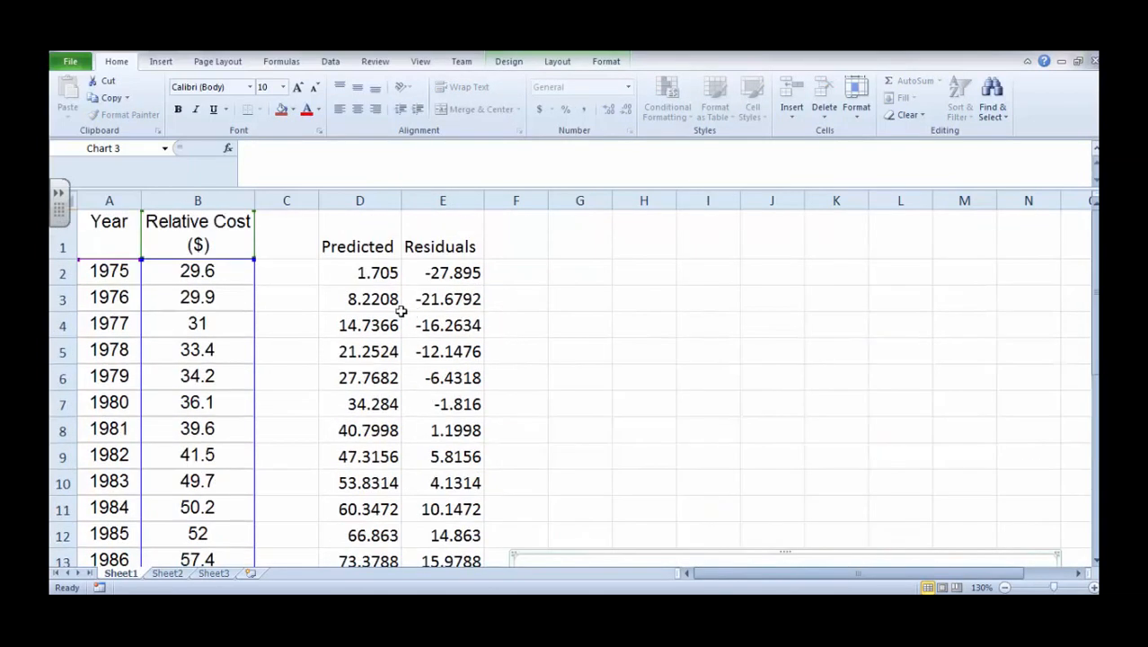
Step: Create a markers-only scatter chart from the Year cells A1:A27 and Residuals cells E1:E27, and place it beside the Residuals column above the tuition chart
{"action": "left_click", "coordinate": [103, 233]}
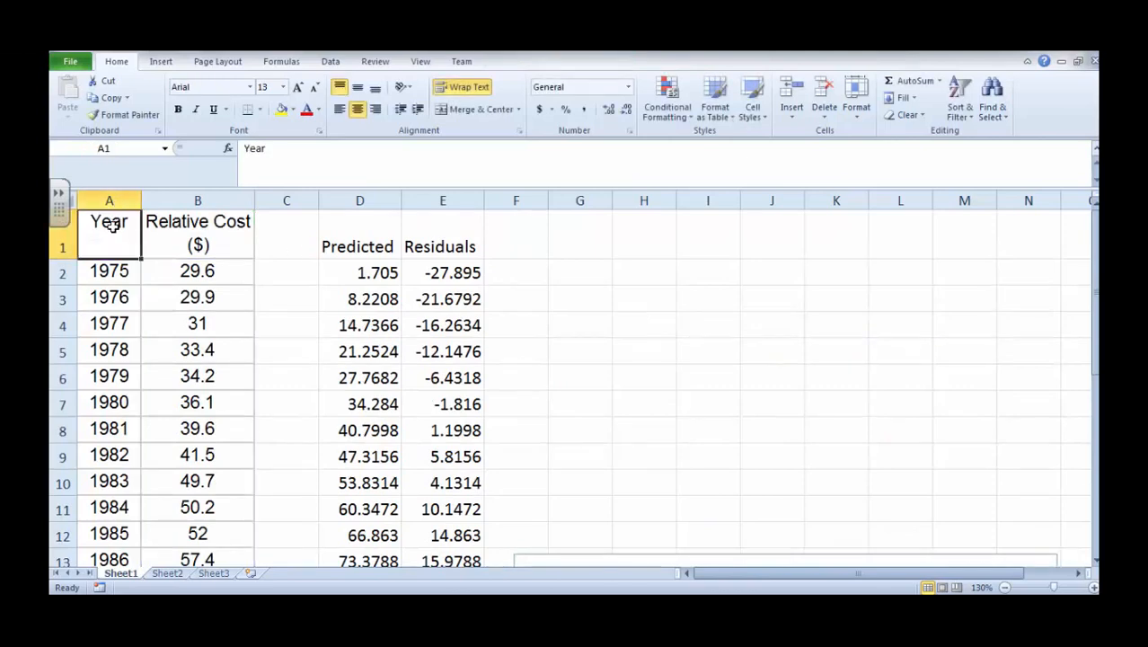
{"action": "left_click_drag", "start_coordinate": [111, 402], "coordinate": [128, 459]}
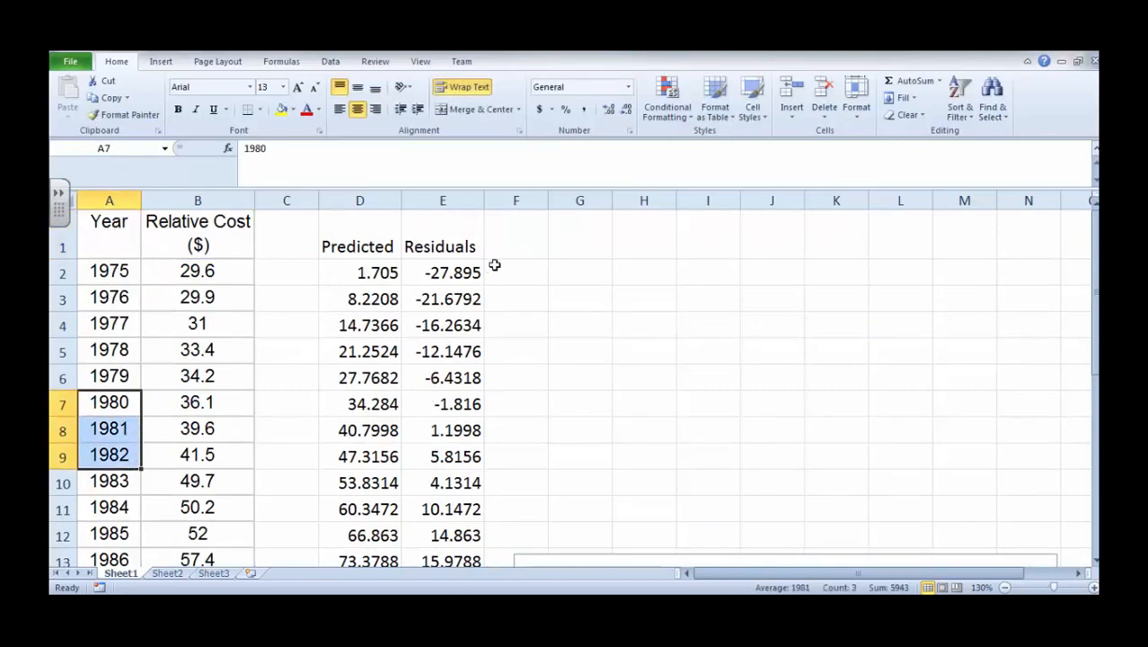
{"action": "left_click_drag", "start_coordinate": [121, 236], "coordinate": [117, 571]}
{"action": "left_click_drag", "start_coordinate": [116, 572], "coordinate": [121, 509]}
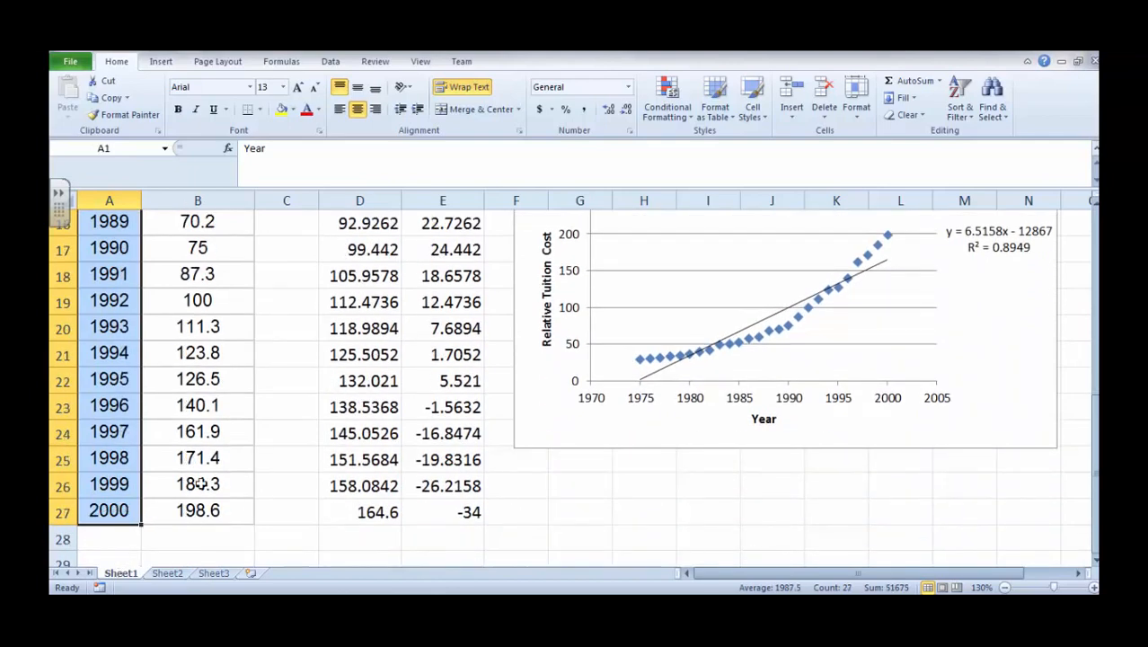
{"action": "scroll", "coordinate": [344, 410], "scroll_direction": "up", "scroll_amount": 5}
{"action": "scroll", "coordinate": [344, 409], "scroll_direction": "down", "scroll_amount": 4}
{"action": "scroll", "coordinate": [344, 409], "scroll_direction": "down", "scroll_amount": 1}
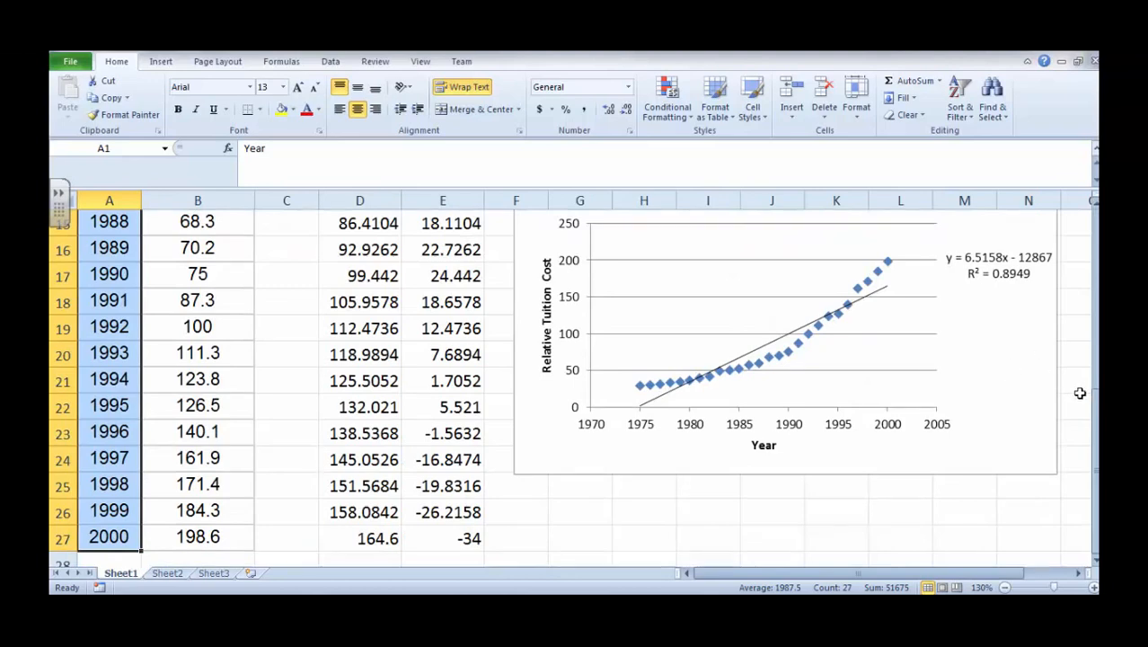
{"action": "left_click_drag", "start_coordinate": [1094, 400], "coordinate": [1092, 220]}
{"action": "left_click_drag", "start_coordinate": [454, 249], "coordinate": [455, 521]}
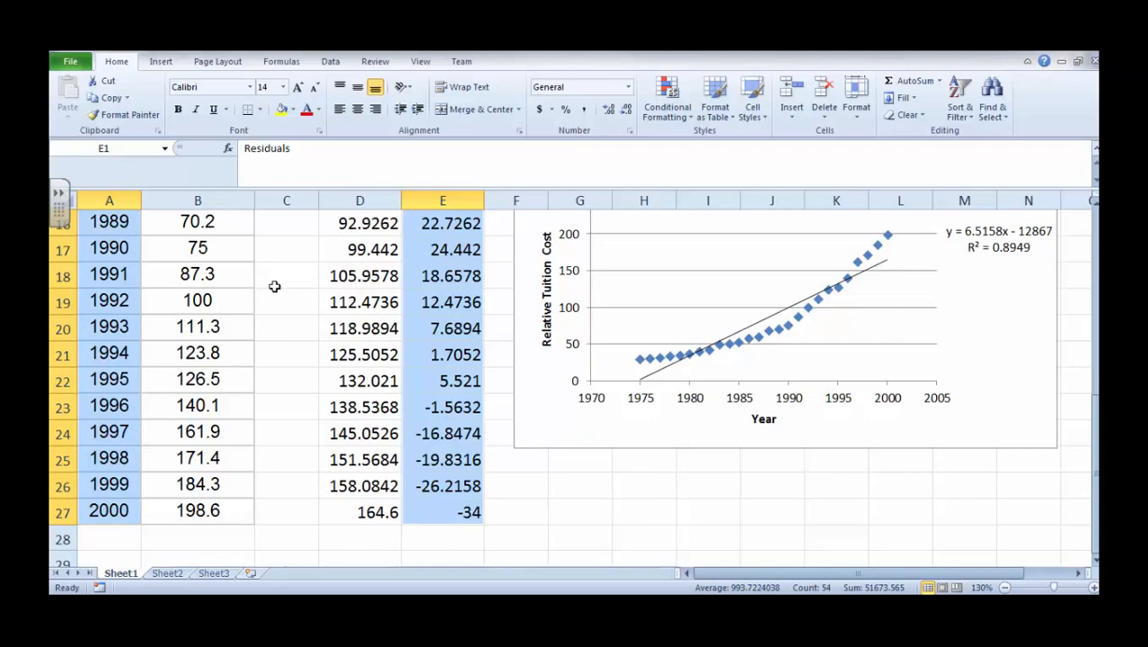
{"action": "scroll", "coordinate": [274, 286], "scroll_direction": "up", "scroll_amount": 5}
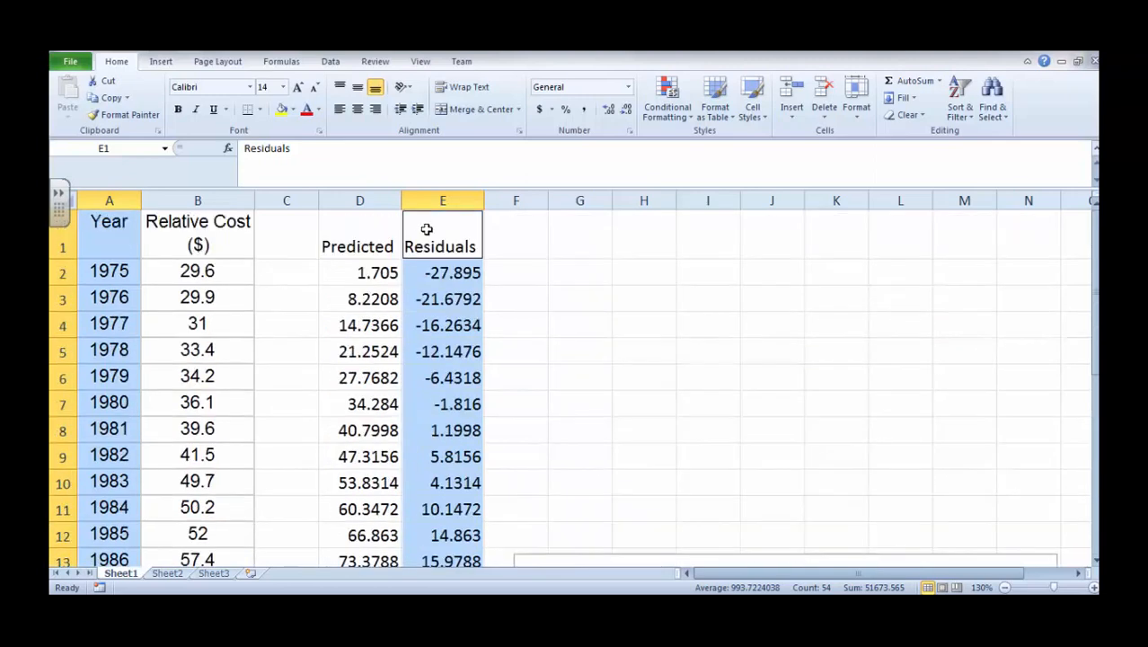
{"action": "left_click", "coordinate": [160, 62]}
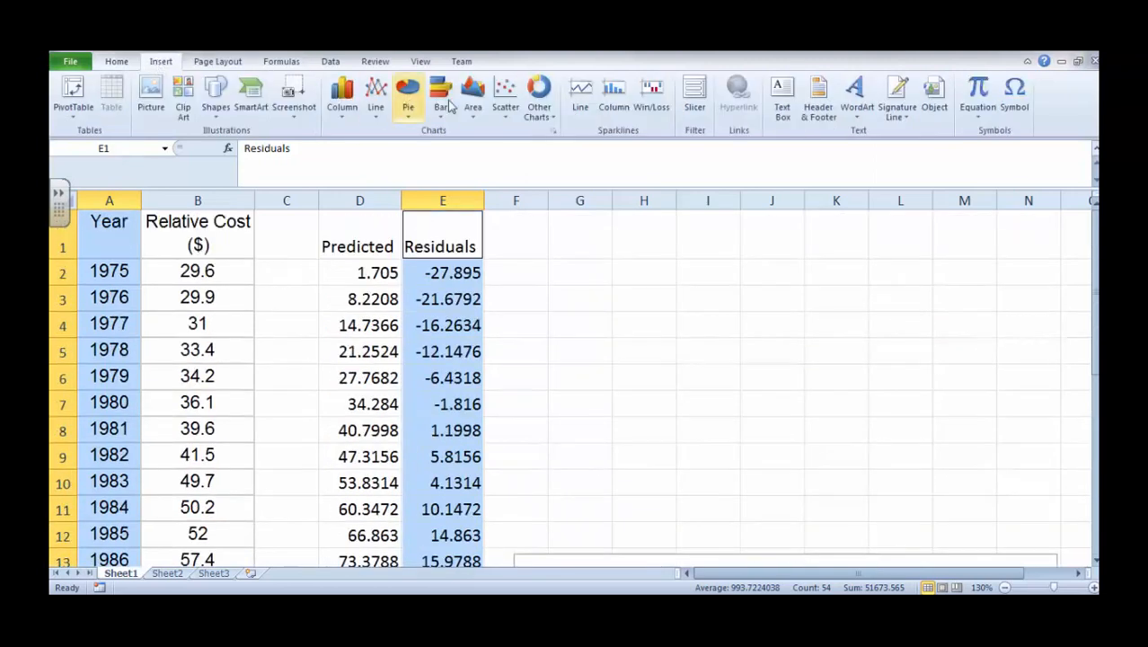
{"action": "left_click", "coordinate": [506, 100]}
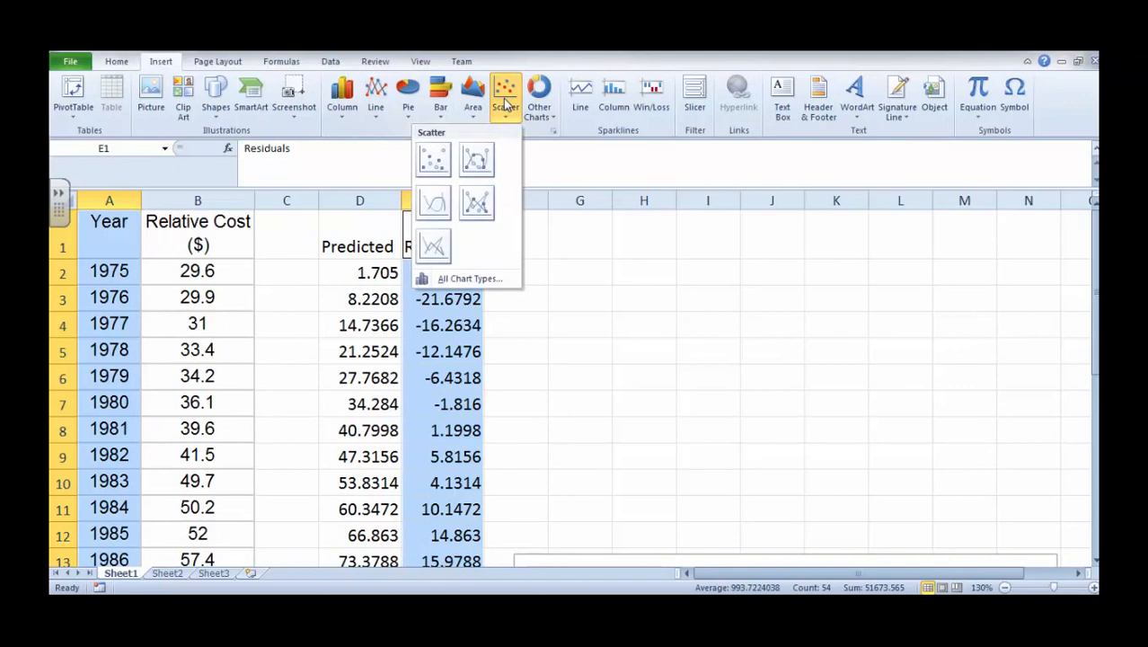
{"action": "left_click", "coordinate": [430, 160]}
{"action": "left_click_drag", "start_coordinate": [687, 284], "coordinate": [842, 253]}
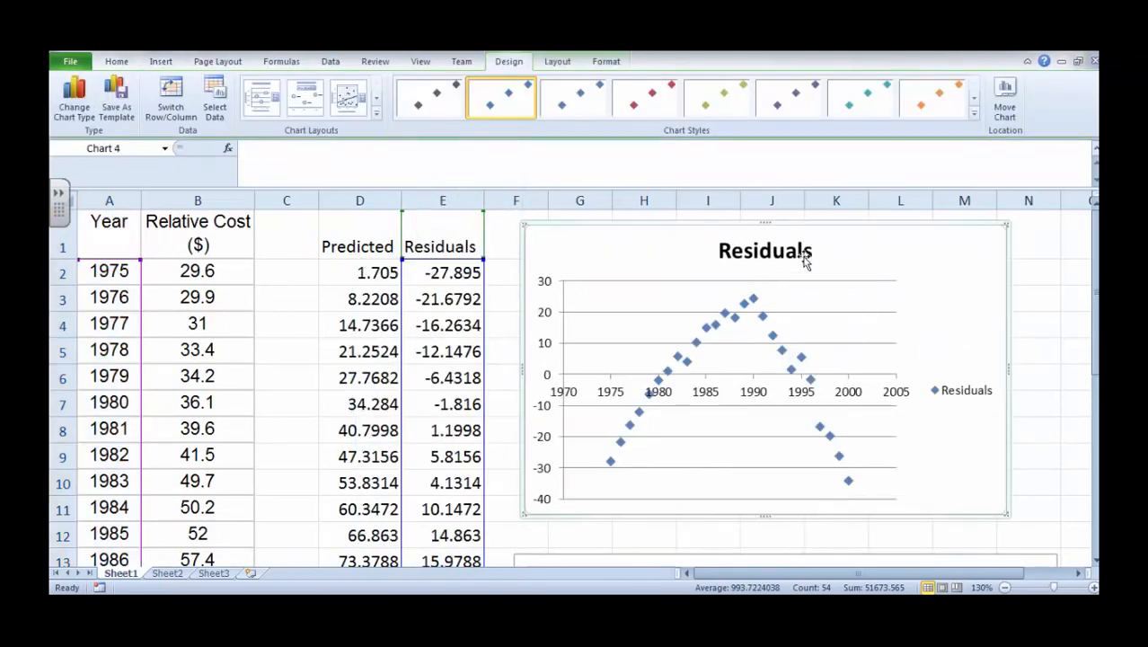
Step: Extend the residuals chart's title to read "Residuals for Tuition Comparison"
{"action": "left_click", "coordinate": [762, 251]}
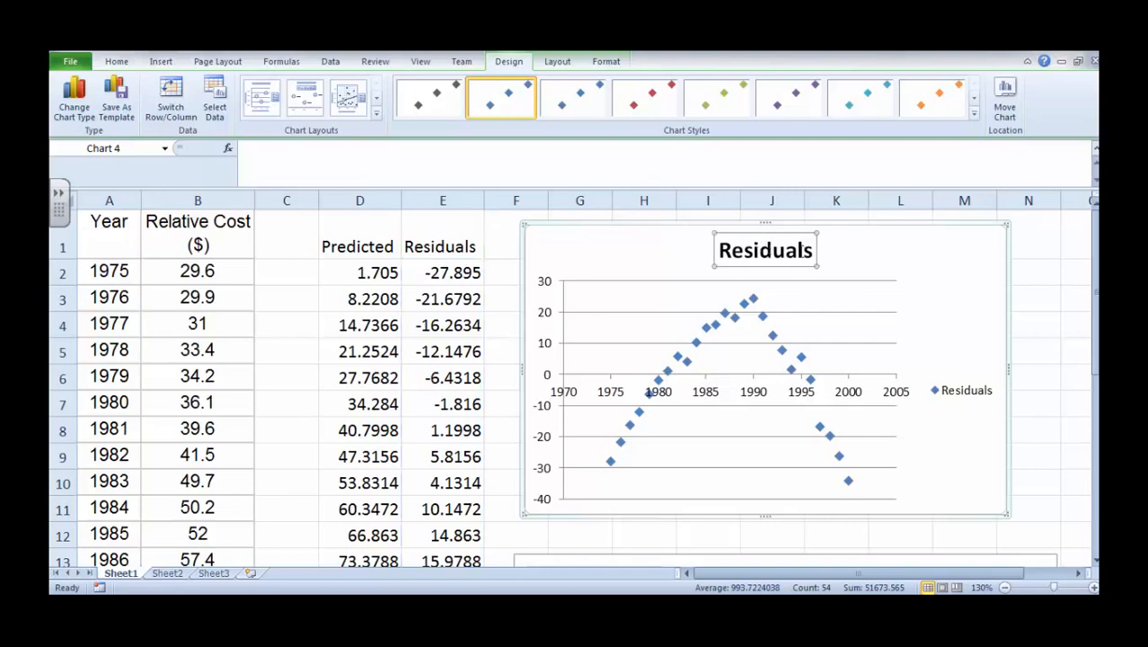
{"action": "left_click", "coordinate": [813, 252]}
{"action": "type", "text": "for "}
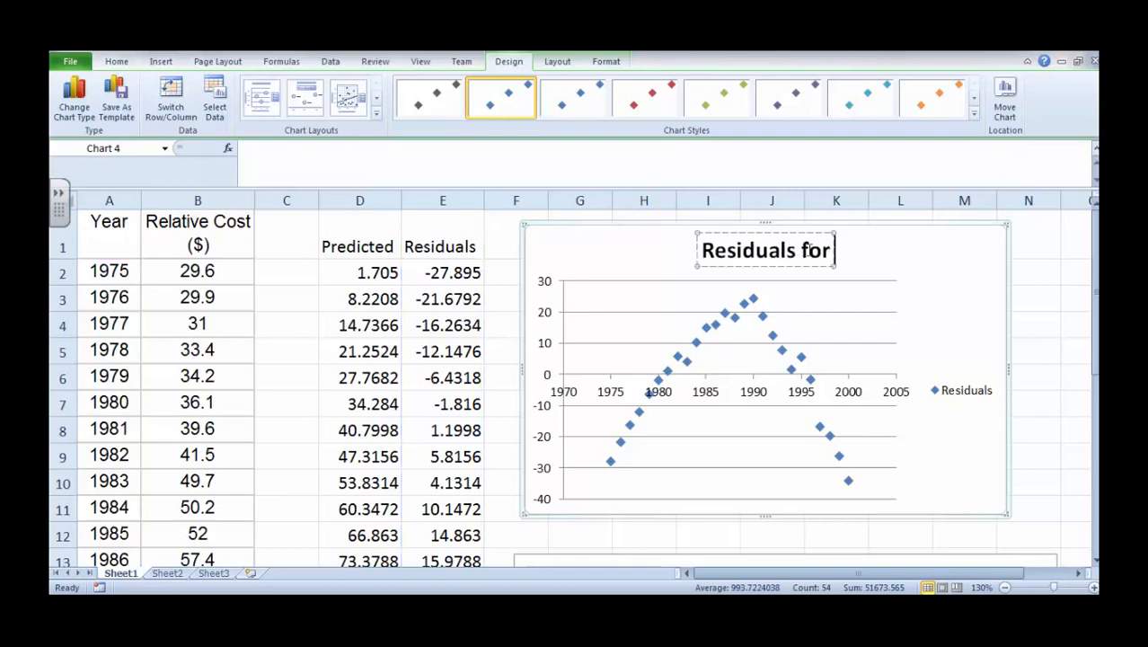
{"action": "type", "text": "Tuition Co"}
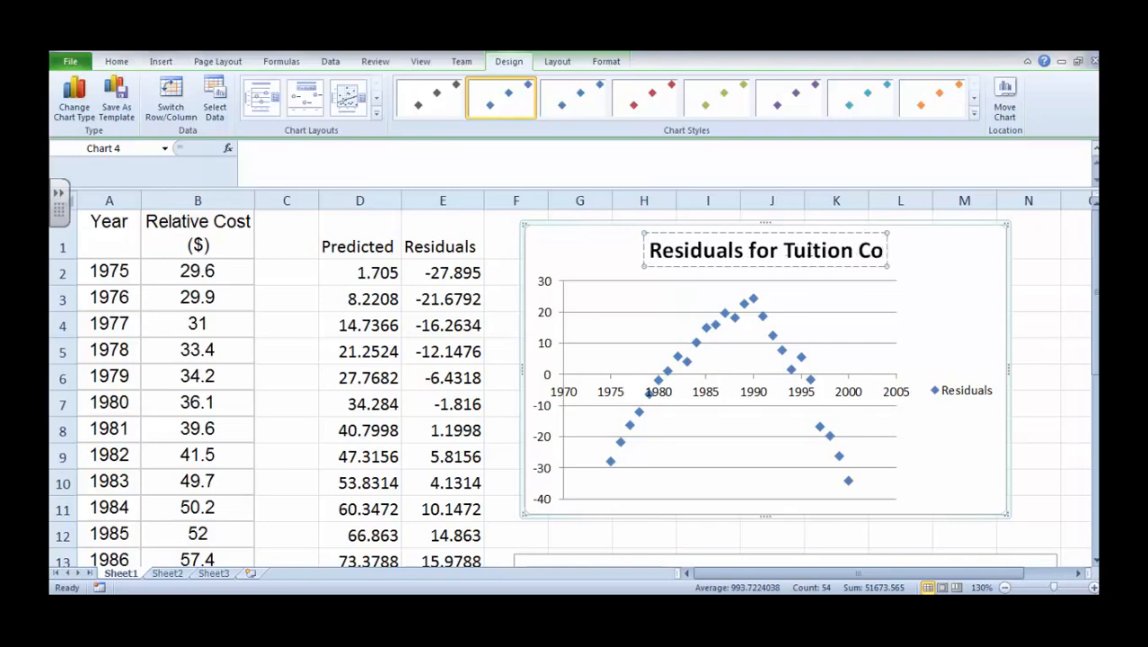
{"action": "type", "text": "mparison"}
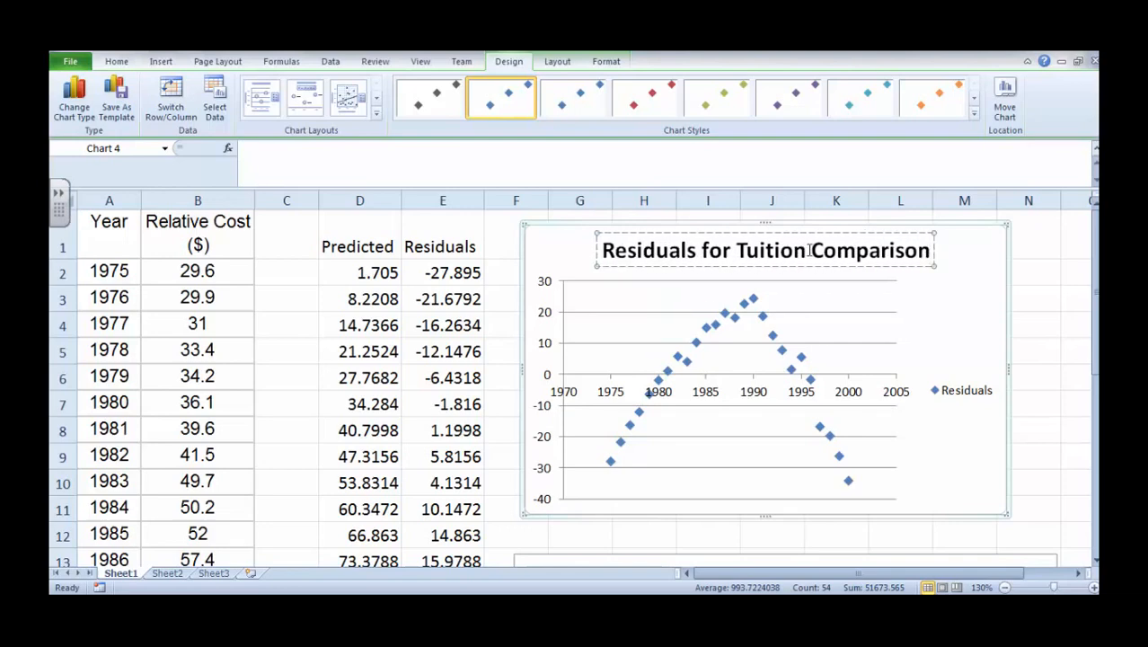
{"action": "left_click", "coordinate": [882, 325]}
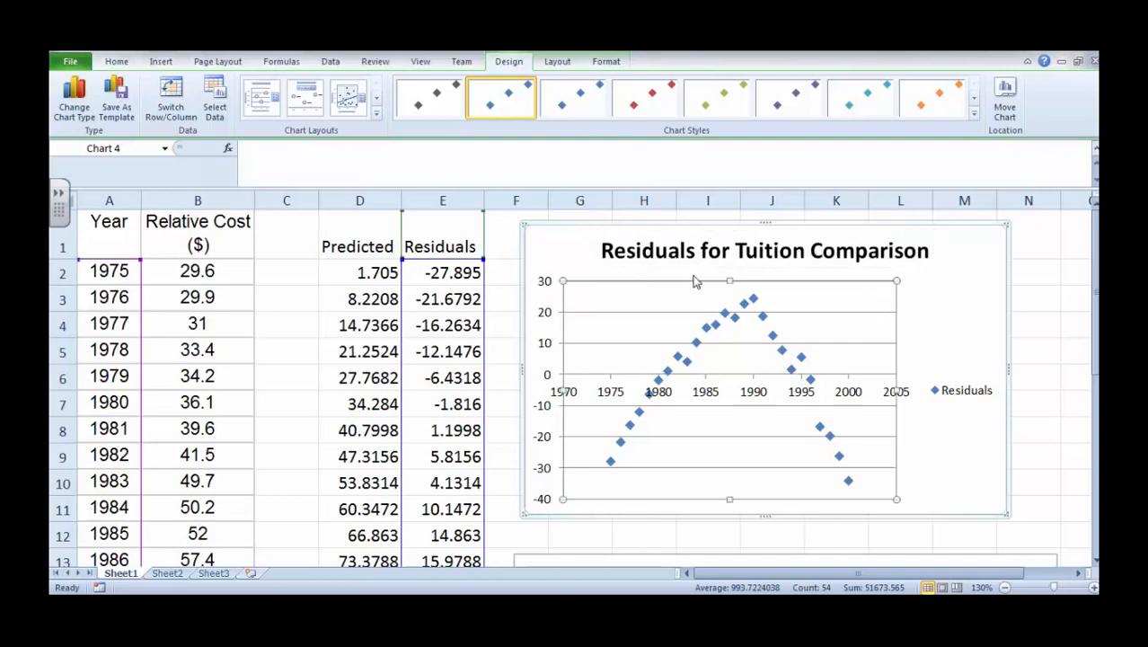
Step: Add a horizontal axis title below the residuals chart's axis, reading "Year"
{"action": "left_click", "coordinate": [558, 63]}
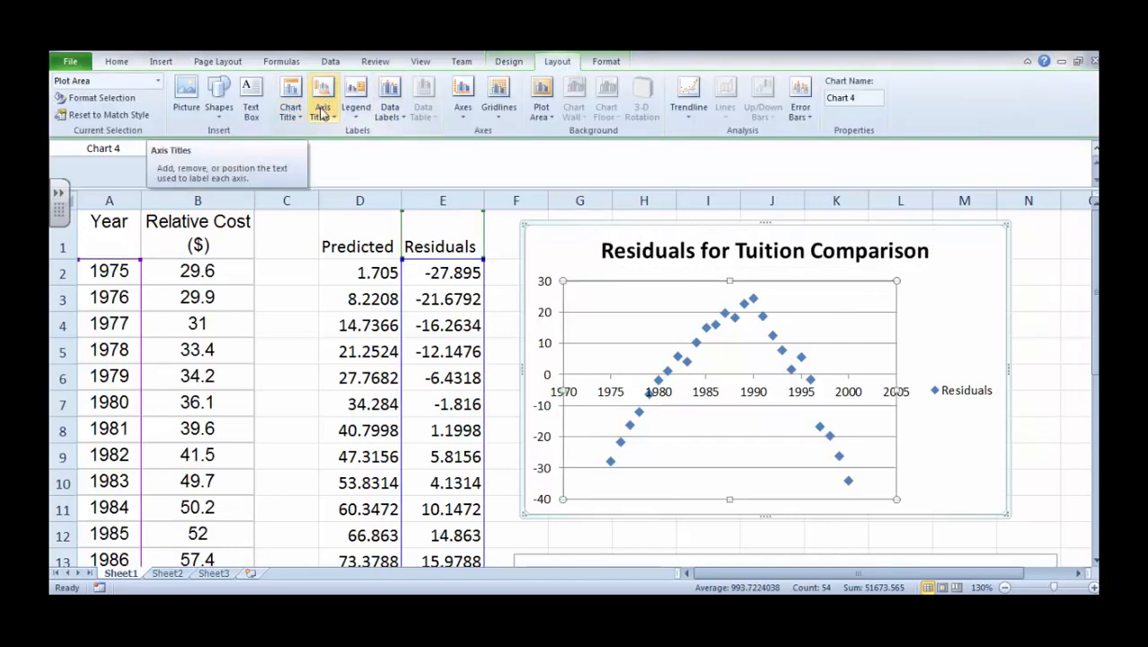
{"action": "left_click", "coordinate": [321, 111]}
{"action": "mouse_move", "coordinate": [269, 133]}
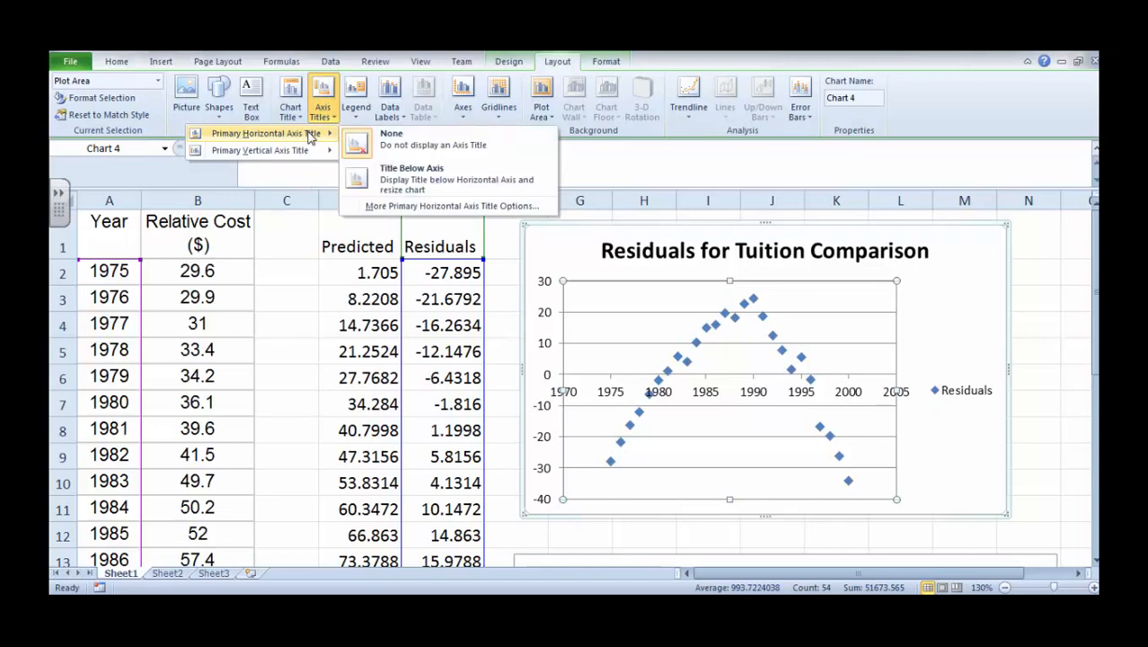
{"action": "left_click", "coordinate": [397, 177]}
{"action": "type", "text": "Ye"}
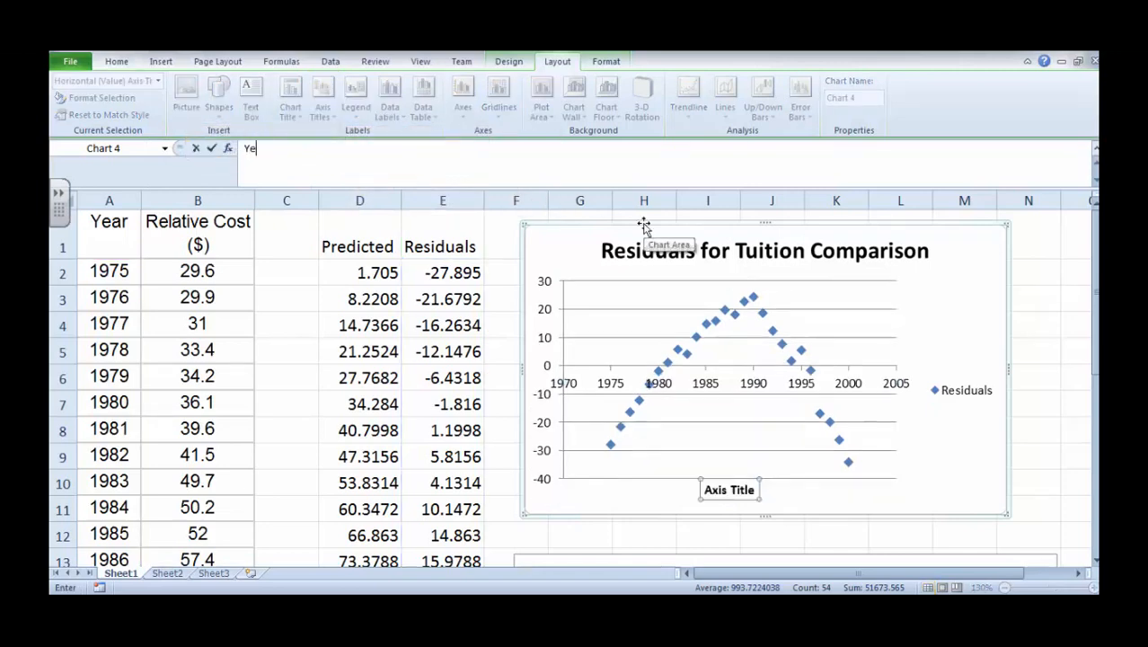
{"action": "type", "text": "ar"}
{"action": "key", "text": "Return"}
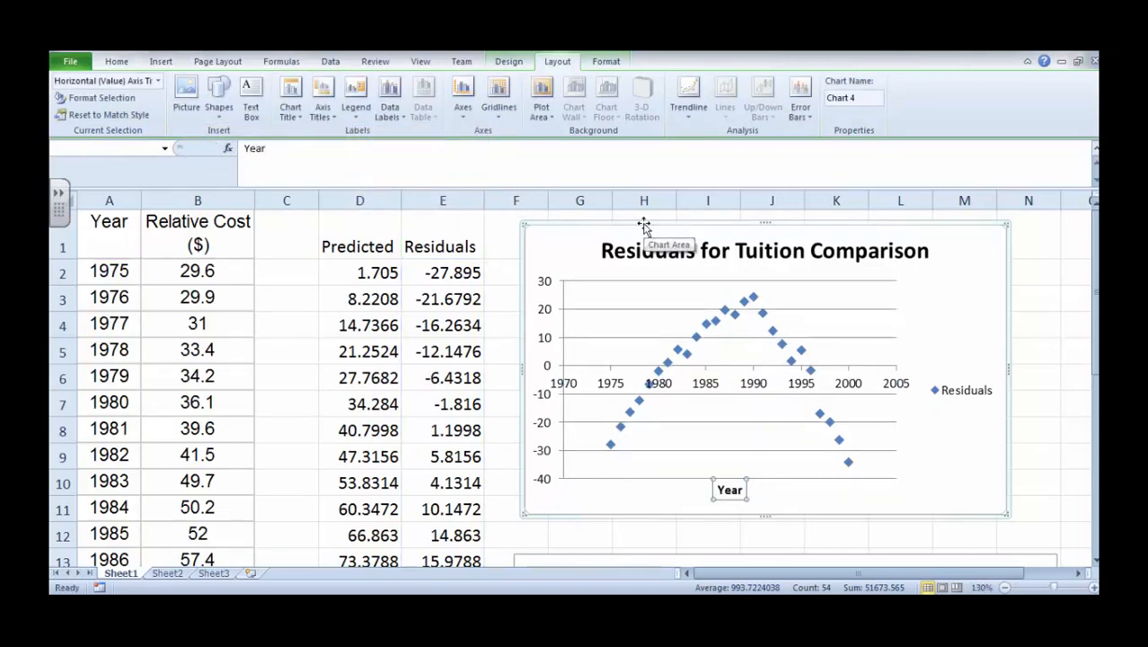
Step: Add a rotated vertical axis title to the residuals chart, reading "Residuals"
{"action": "left_click", "coordinate": [321, 108]}
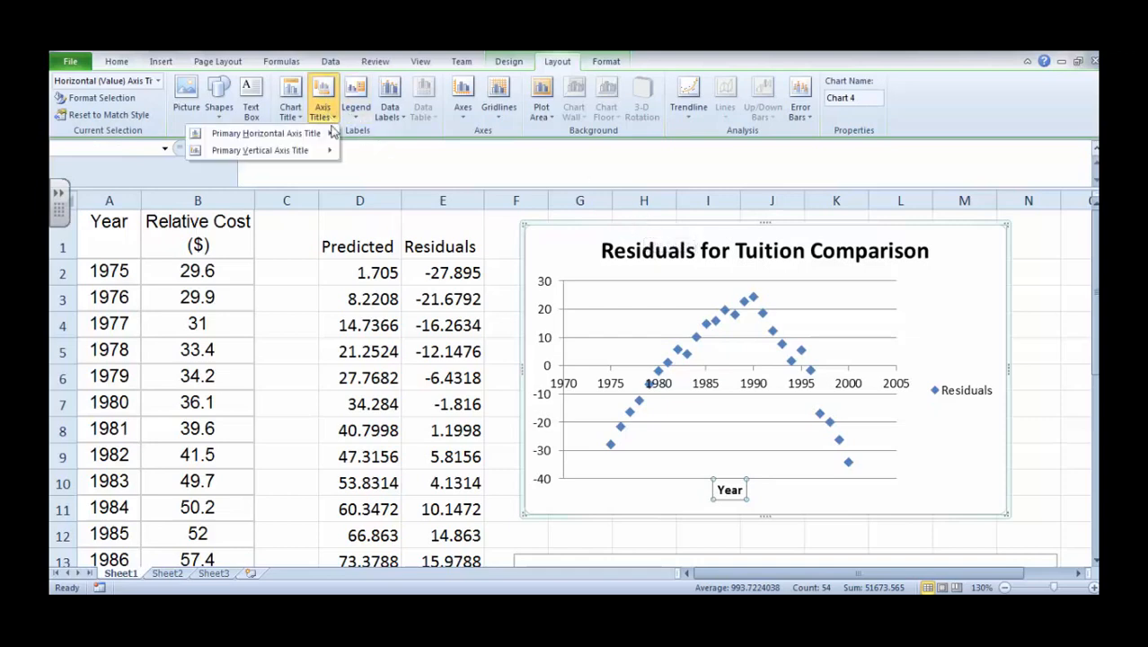
{"action": "mouse_move", "coordinate": [319, 151]}
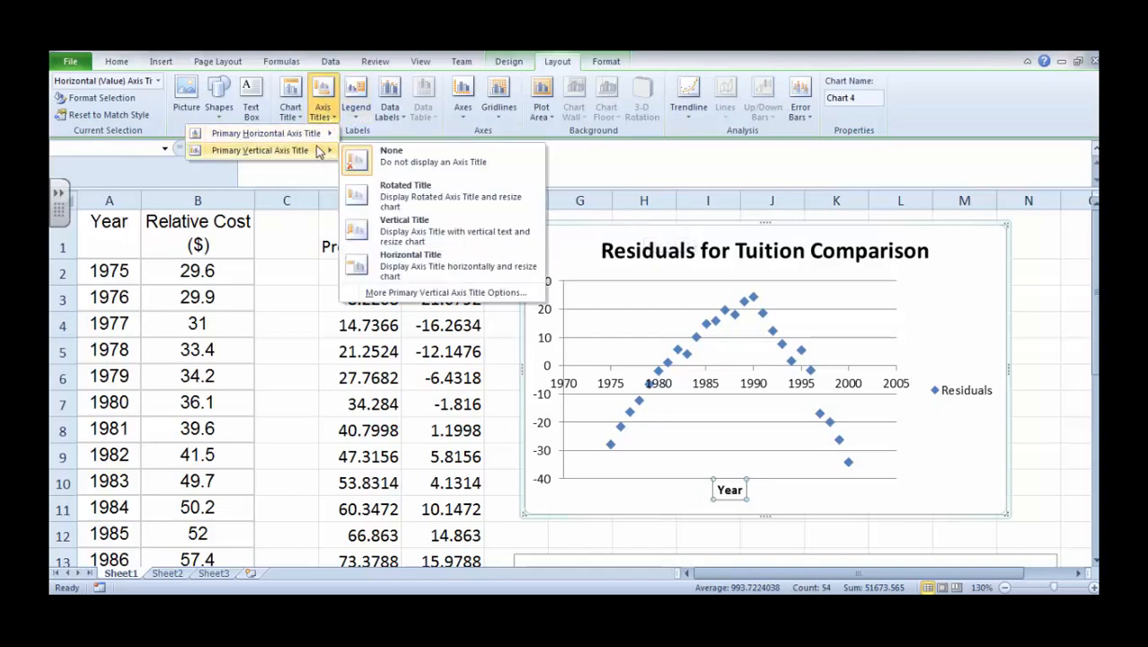
{"action": "left_click", "coordinate": [399, 196]}
{"action": "type", "text": "Residuals"}
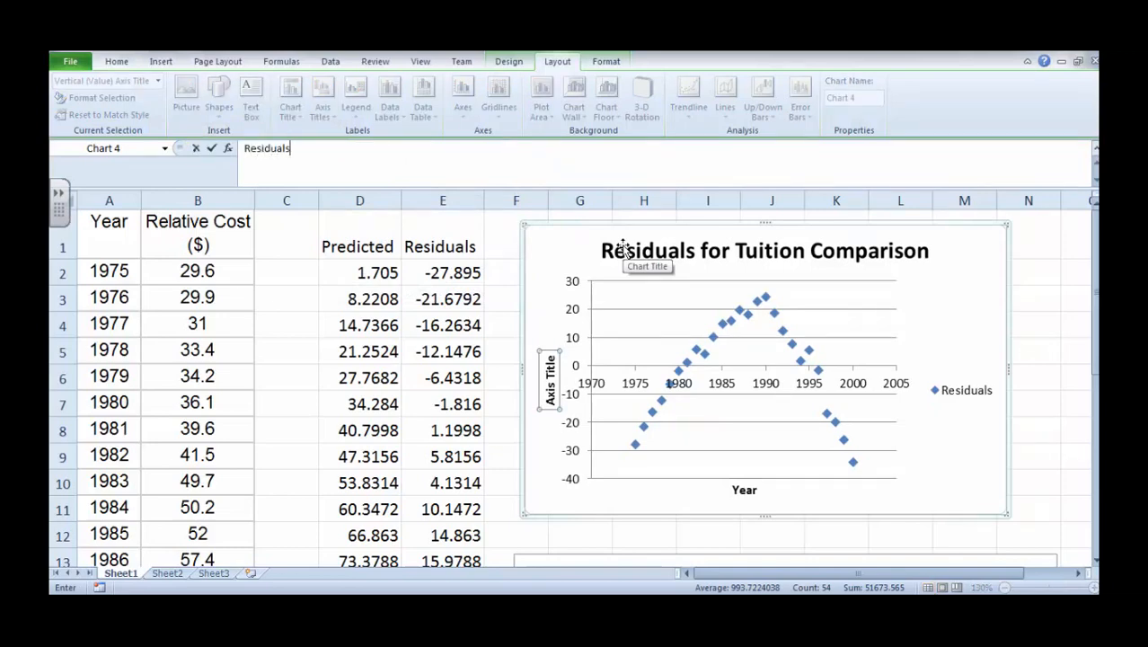
{"action": "key", "text": "Return"}
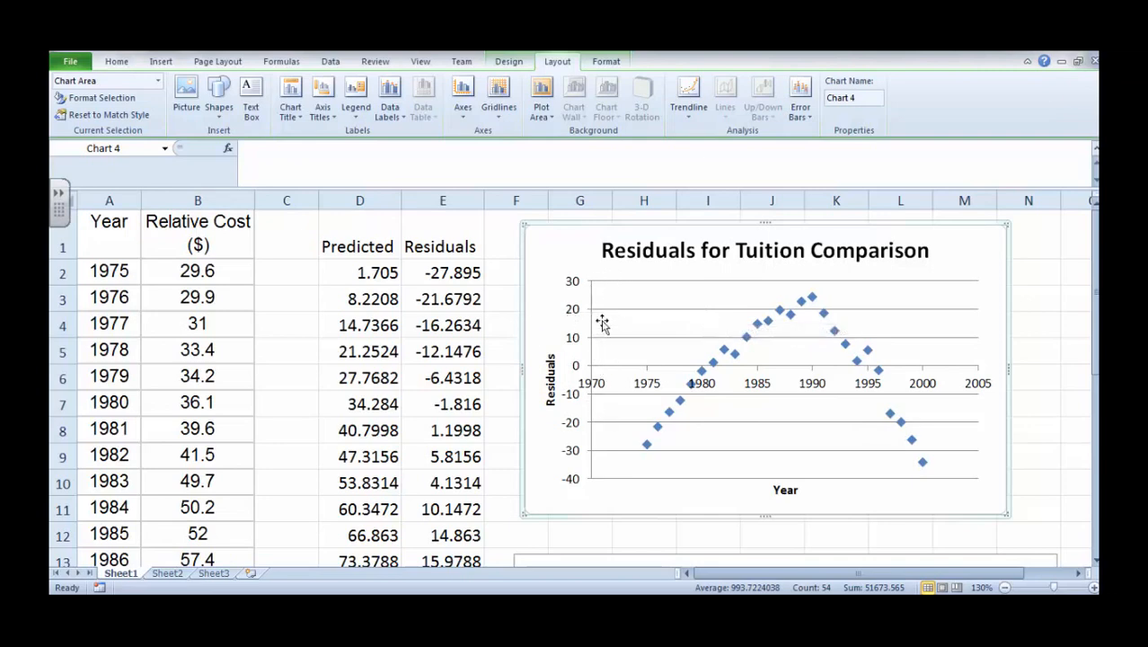
Step: Review the tuition chart's trendline equation and R² label against the residuals chart, and narrow column B slightly
{"action": "scroll", "coordinate": [596, 537], "scroll_direction": "down", "scroll_amount": 4}
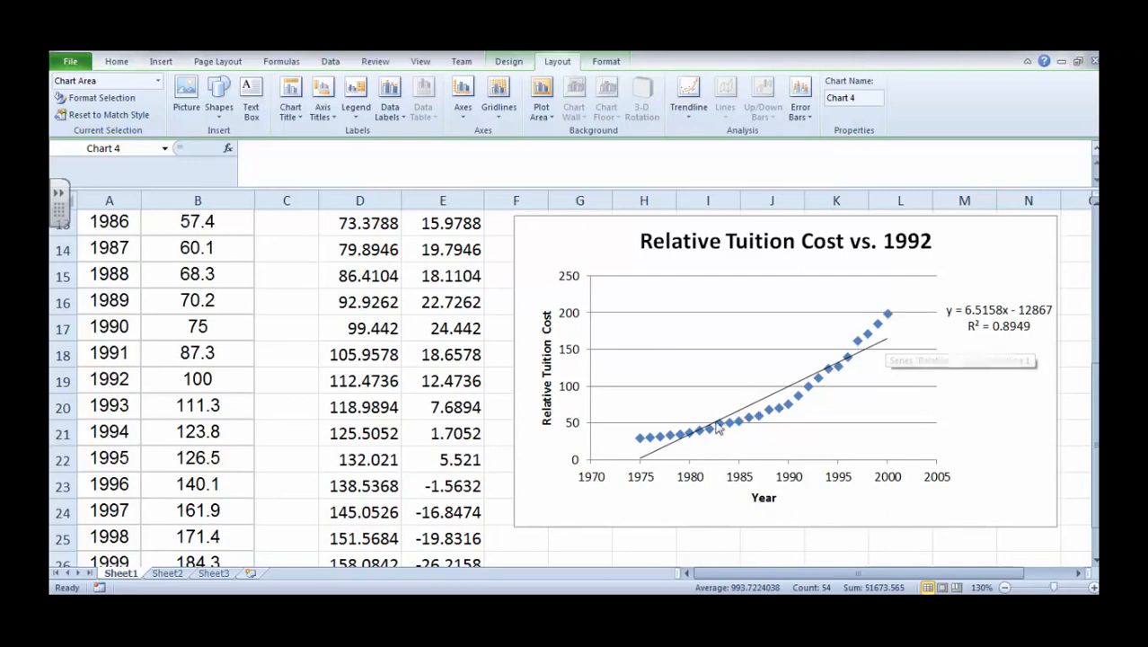
{"action": "left_click", "coordinate": [1001, 328]}
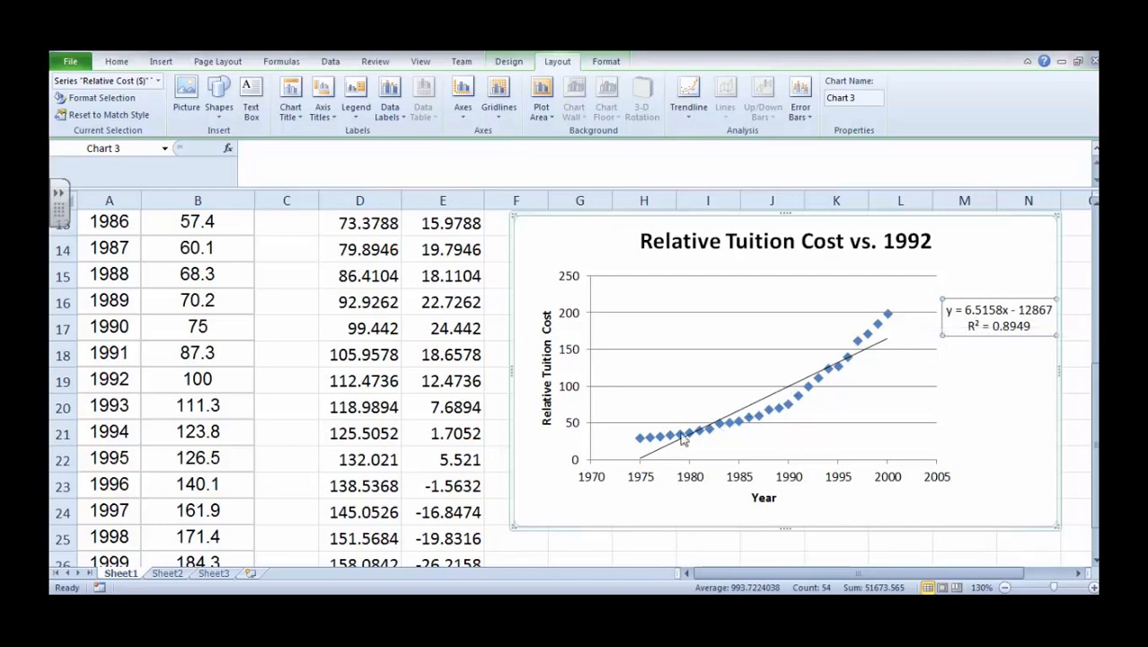
{"action": "scroll", "coordinate": [746, 422], "scroll_direction": "up", "scroll_amount": 4}
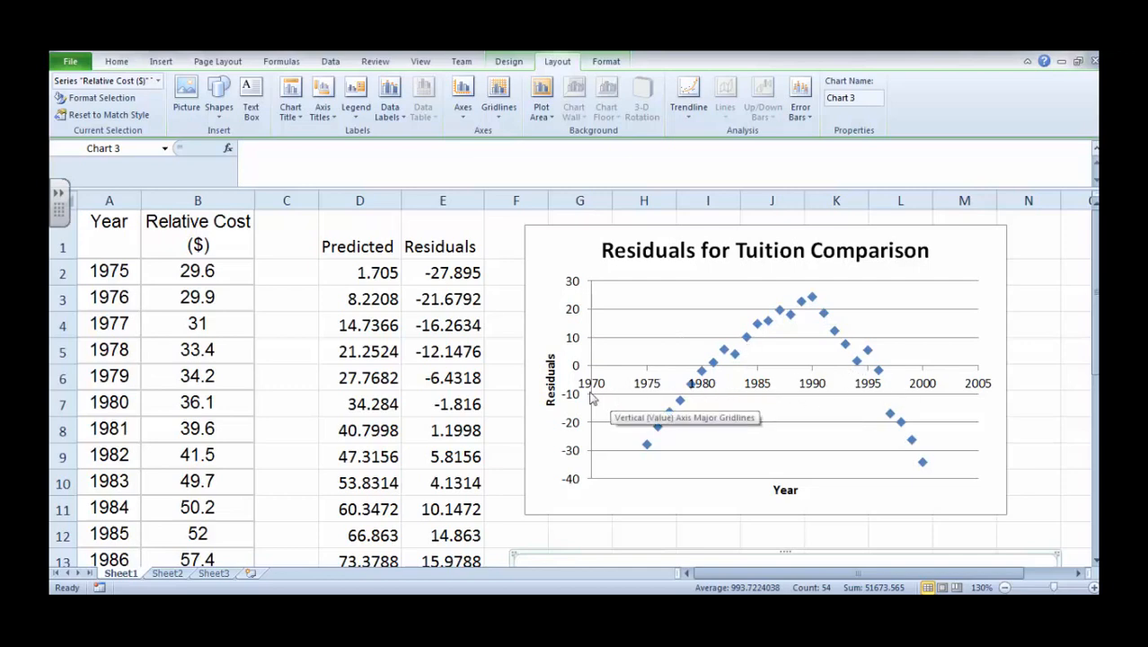
{"action": "left_click_drag", "start_coordinate": [252, 203], "coordinate": [231, 202]}
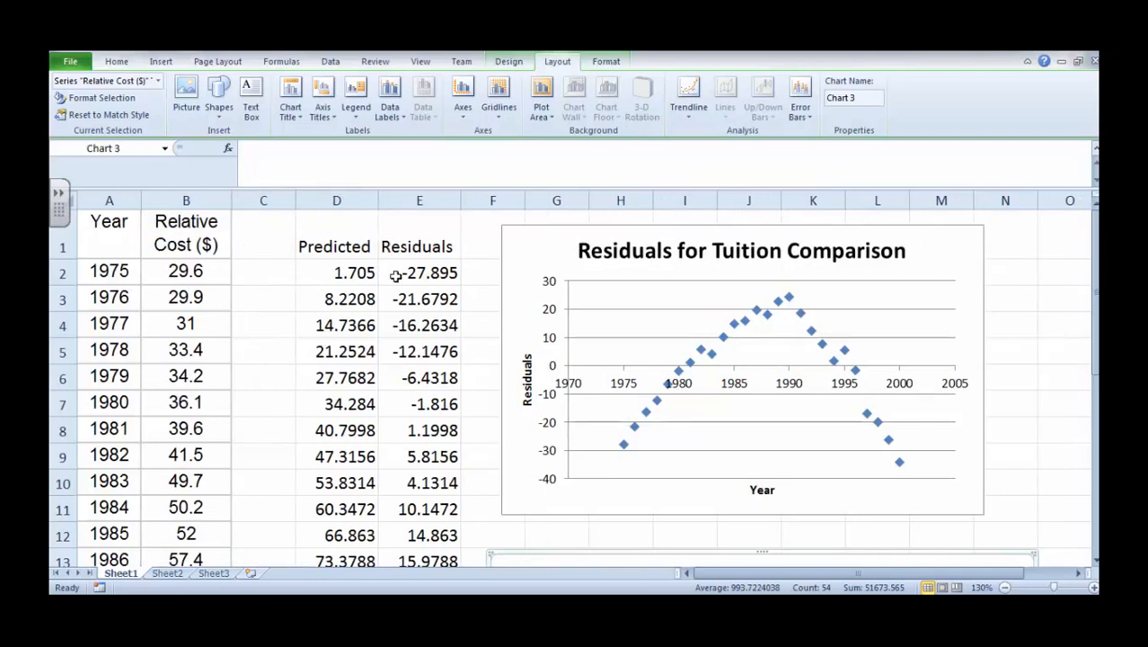
{"action": "scroll", "coordinate": [649, 449], "scroll_direction": "down", "scroll_amount": 1}
{"action": "scroll", "coordinate": [648, 454], "scroll_direction": "down", "scroll_amount": 4}
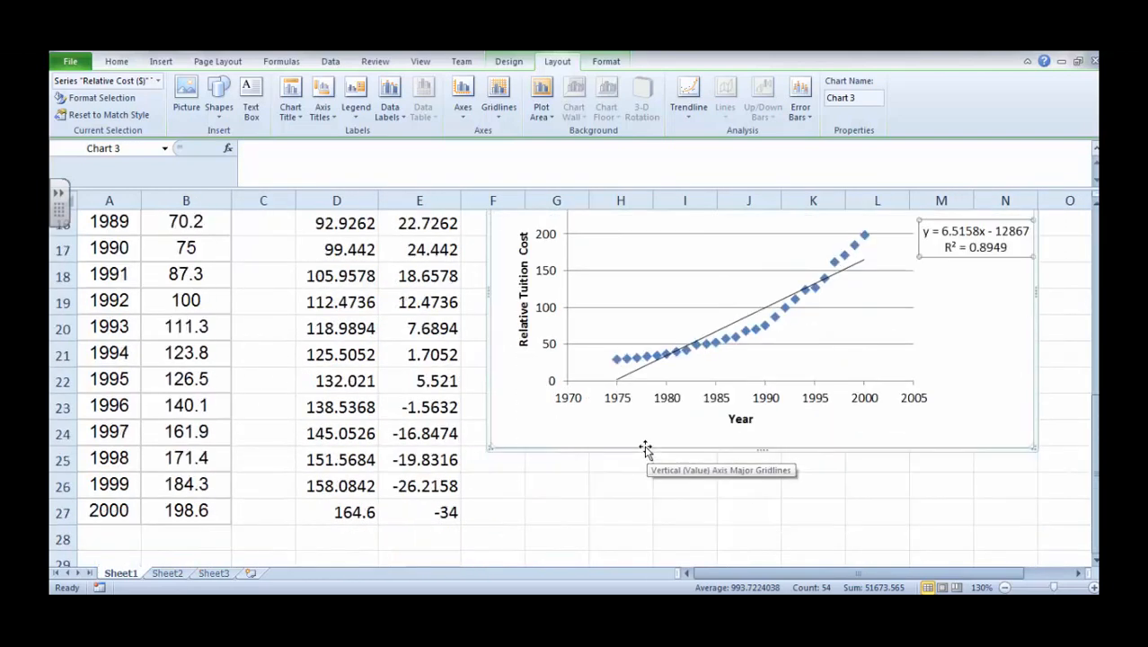